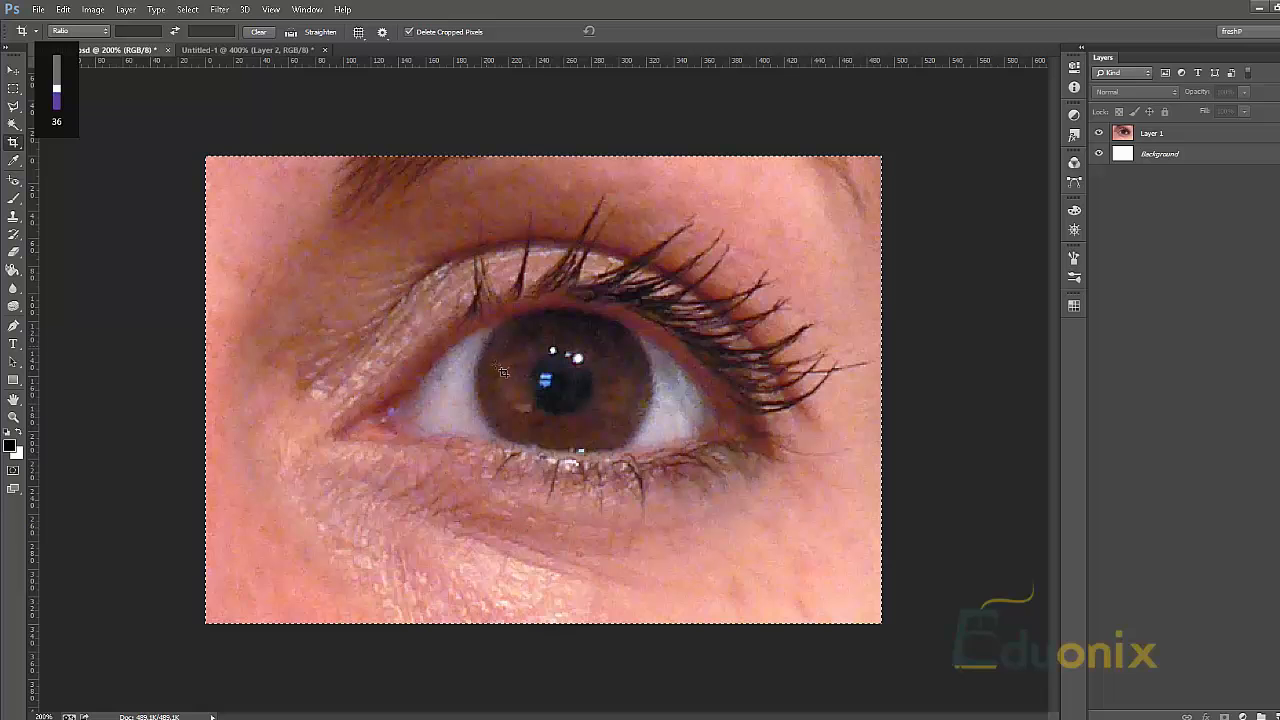
Step: Extend the canvas to the right of the eye photo with the Crop tool, to about twice its width
click(13, 88)
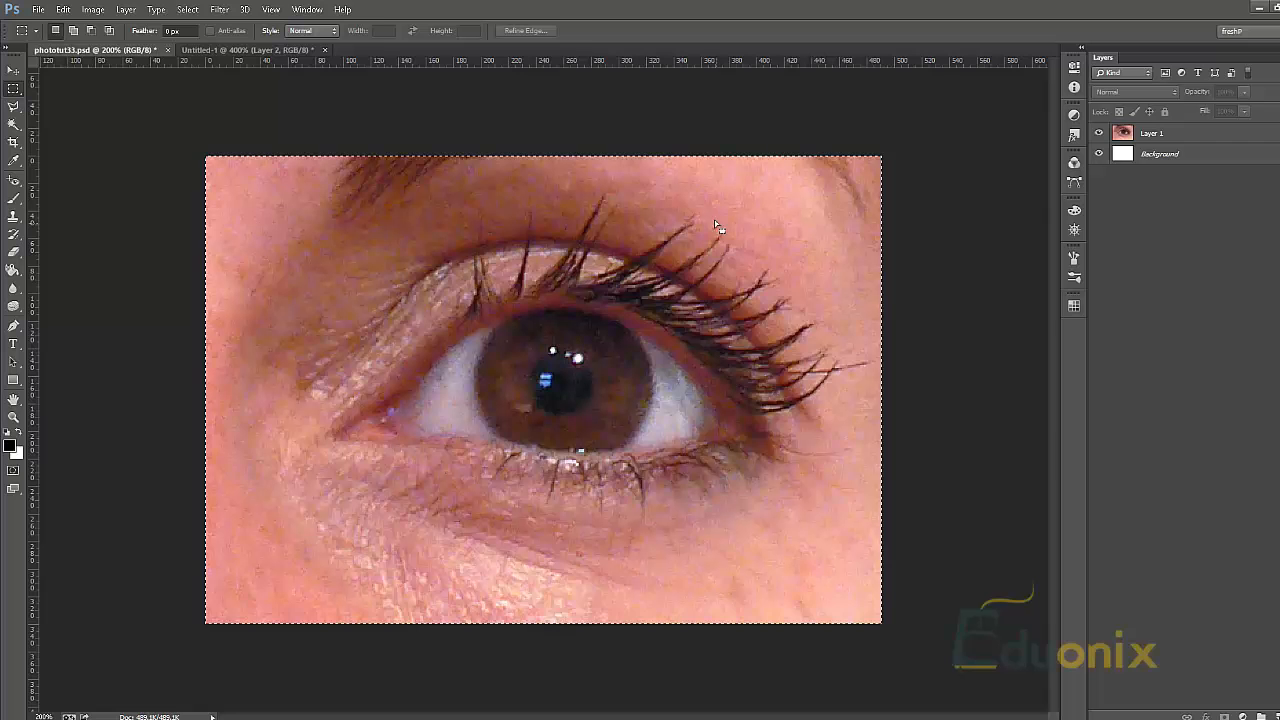
key(c)
drag(893, 391, 1031, 390)
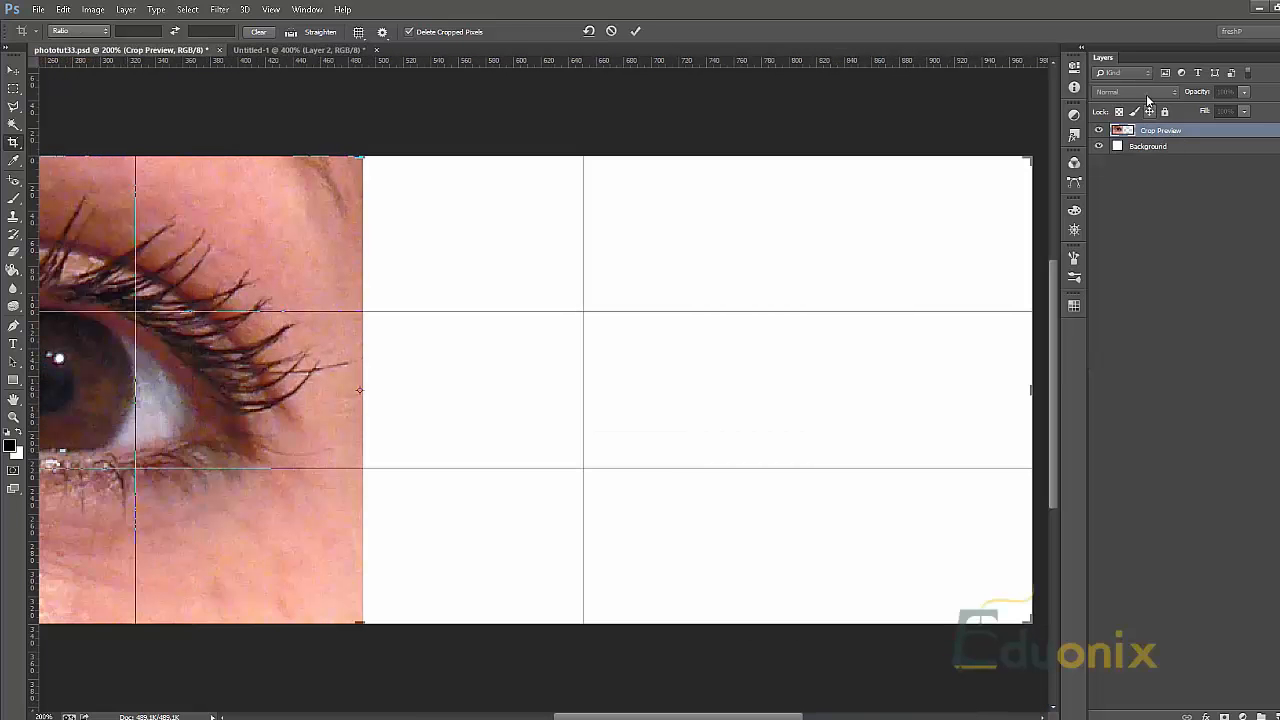
key(Return)
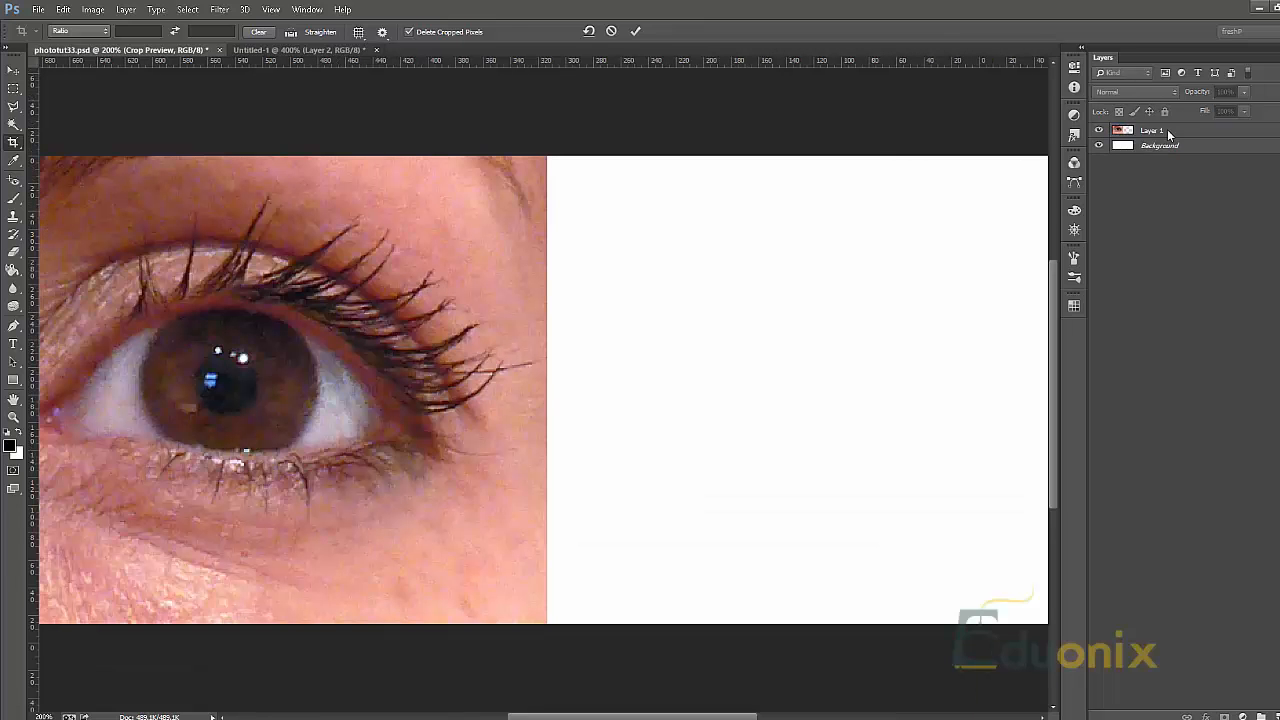
Step: Duplicate Layer 1 and move the copy into the blank half of the canvas, beside the original eye
right_click(1167, 129)
click(1162, 191)
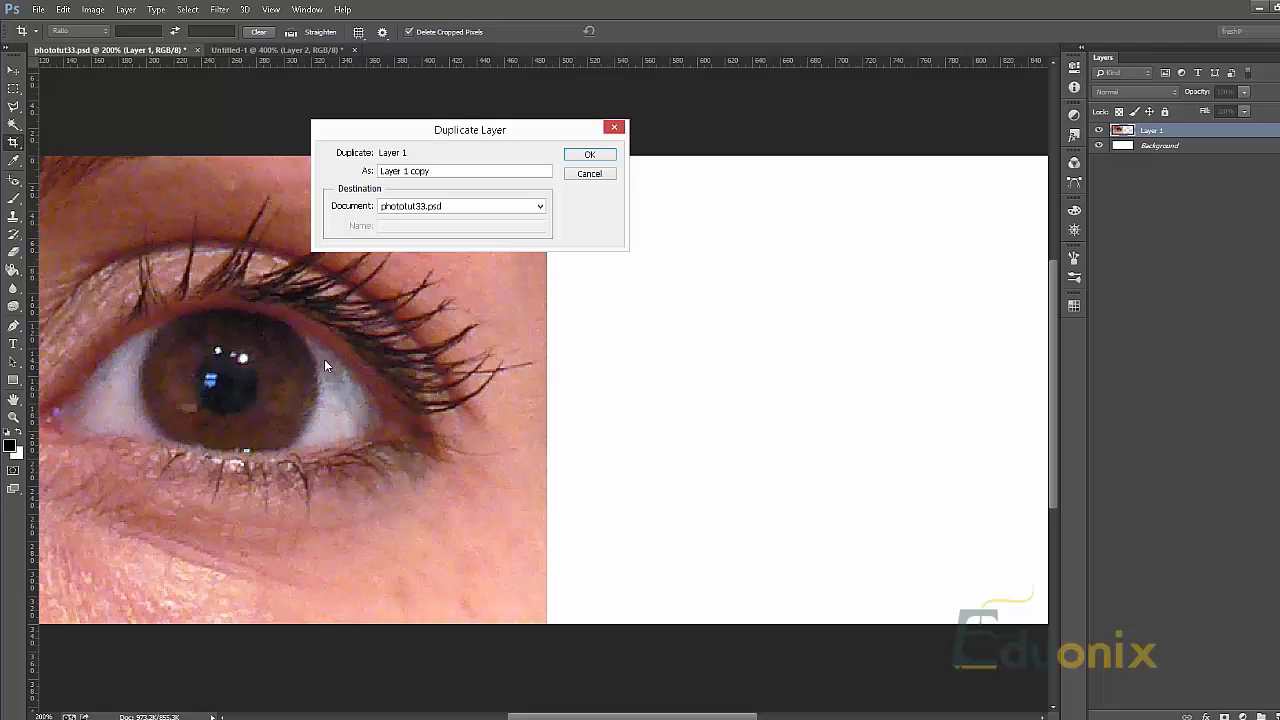
click(589, 155)
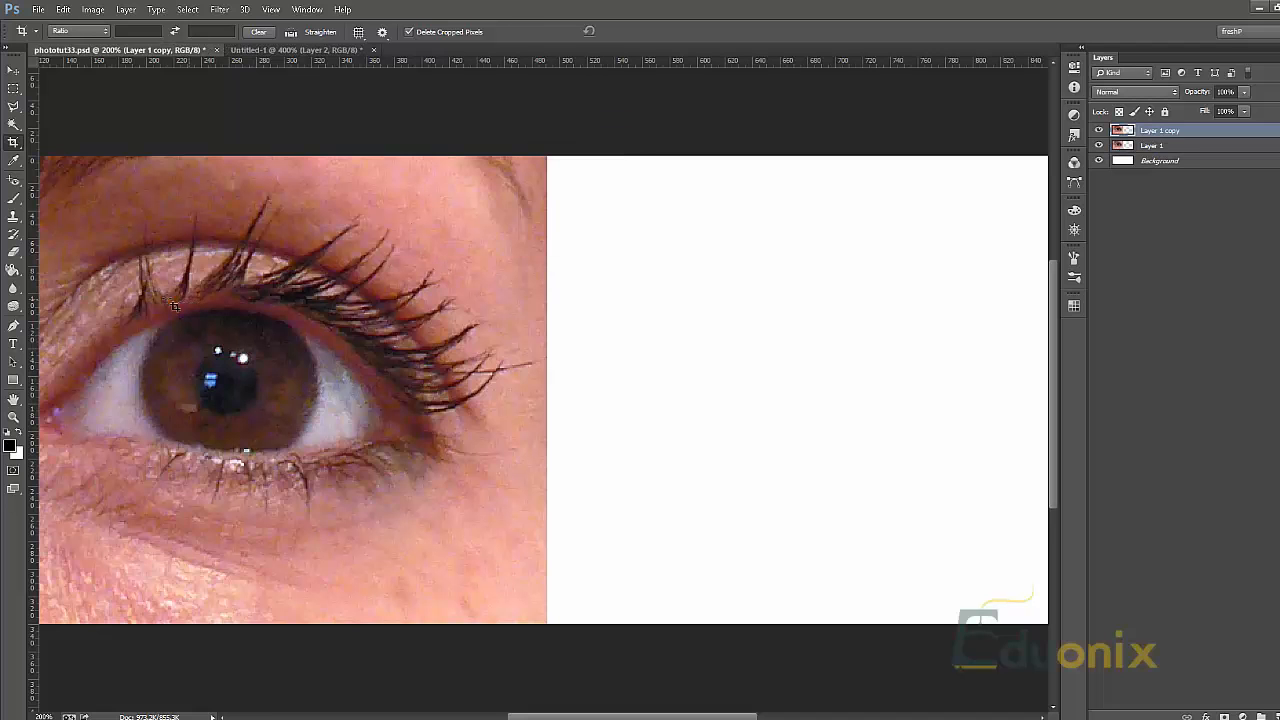
click(13, 71)
drag(160, 254, 832, 248)
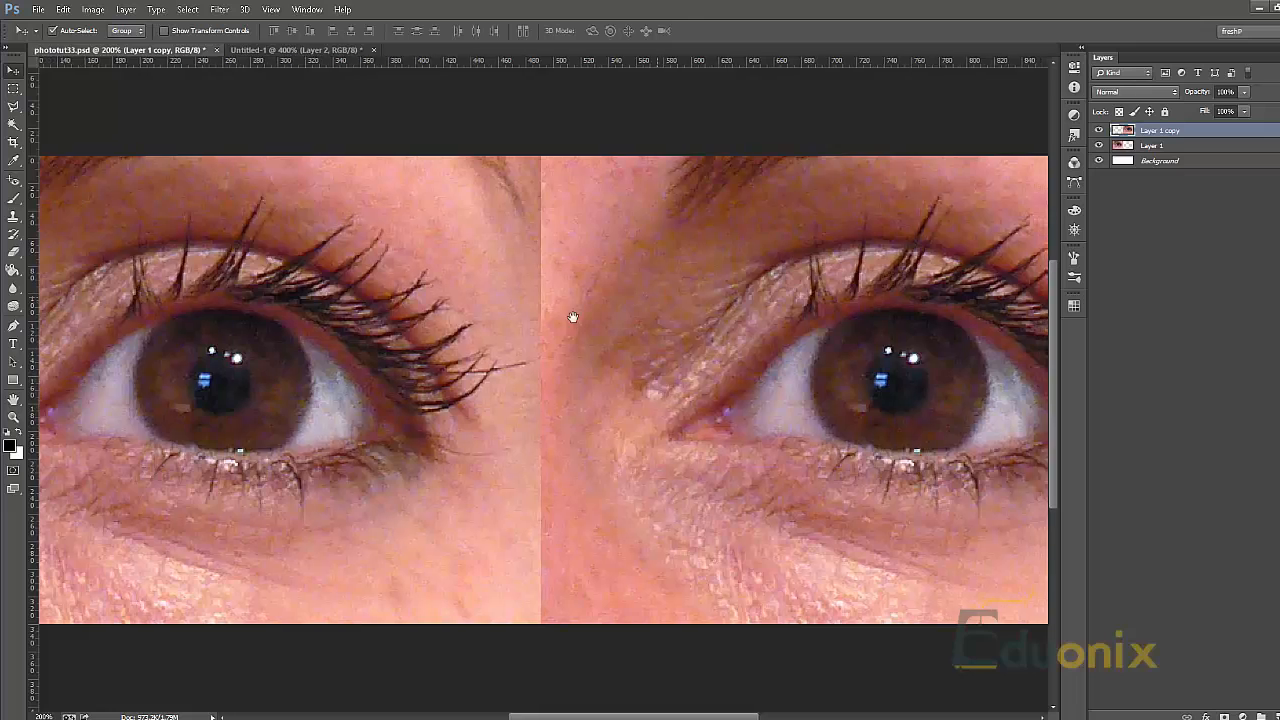
drag(571, 271, 429, 349)
drag(531, 332, 580, 217)
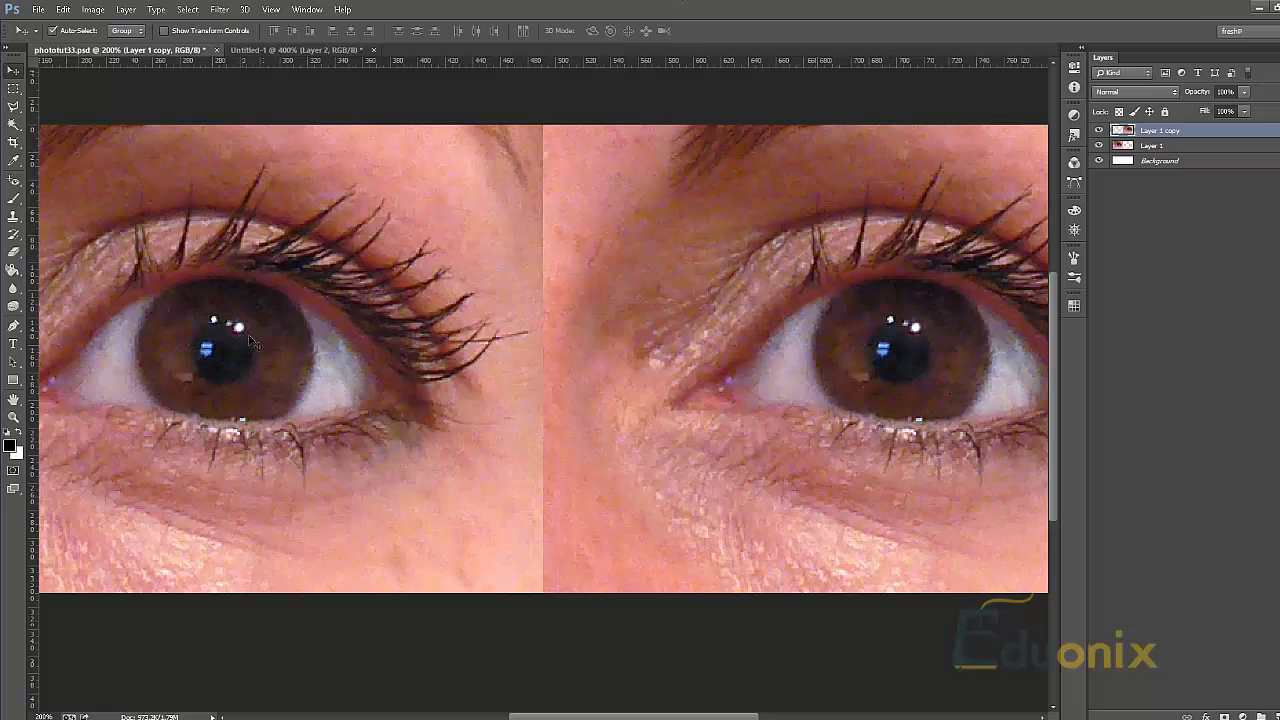
drag(382, 296, 347, 301)
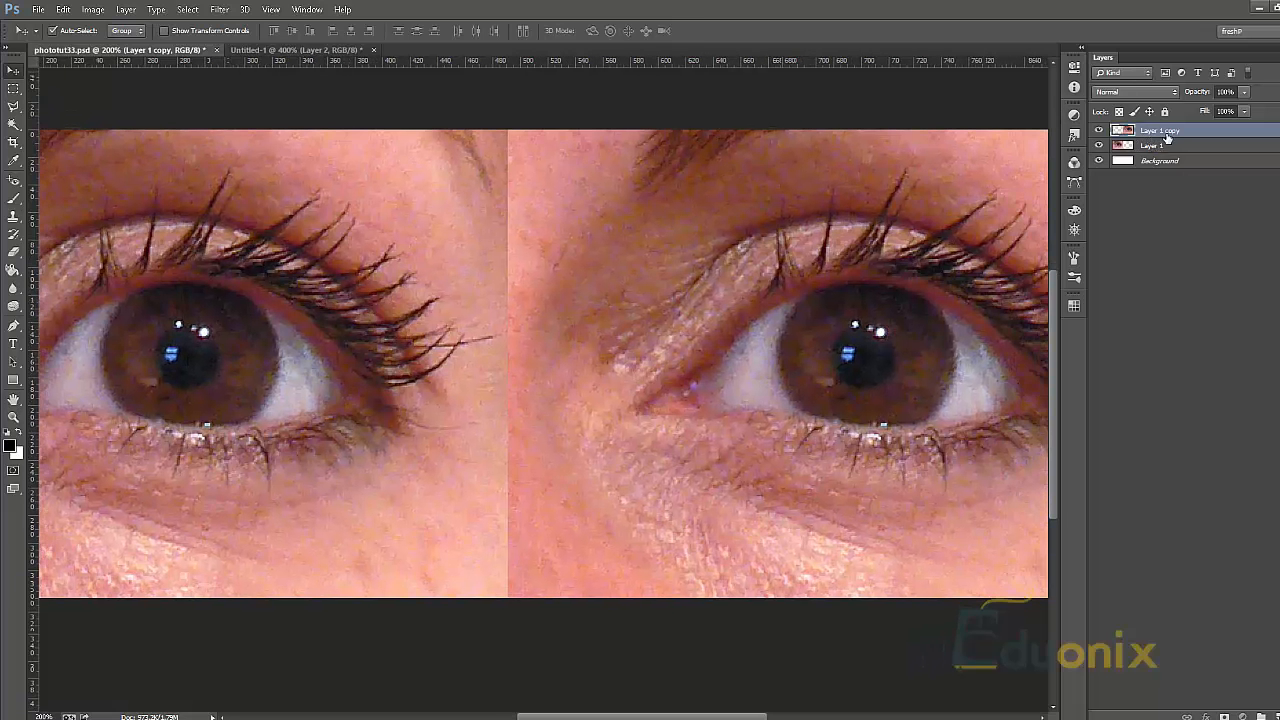
Step: Start an Unsharp Mask on Layer 1 copy and center the eye in the filter preview
click(1154, 148)
click(1165, 131)
click(1162, 146)
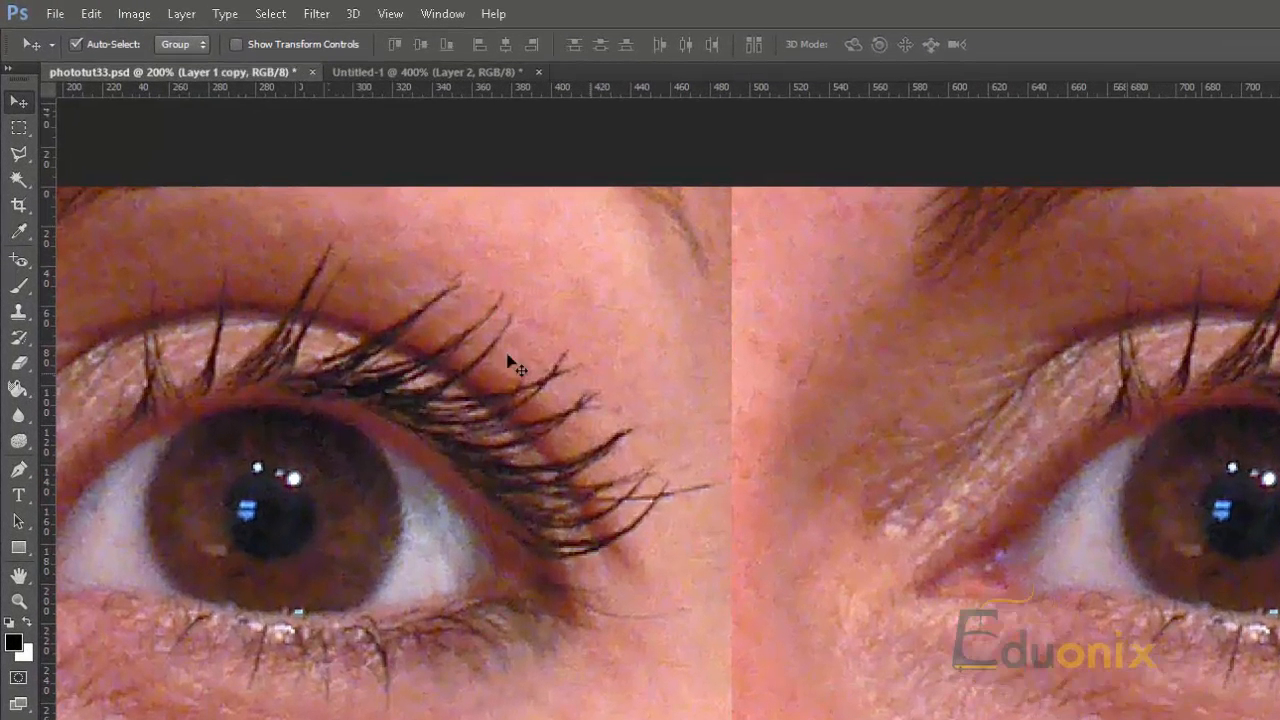
click(307, 10)
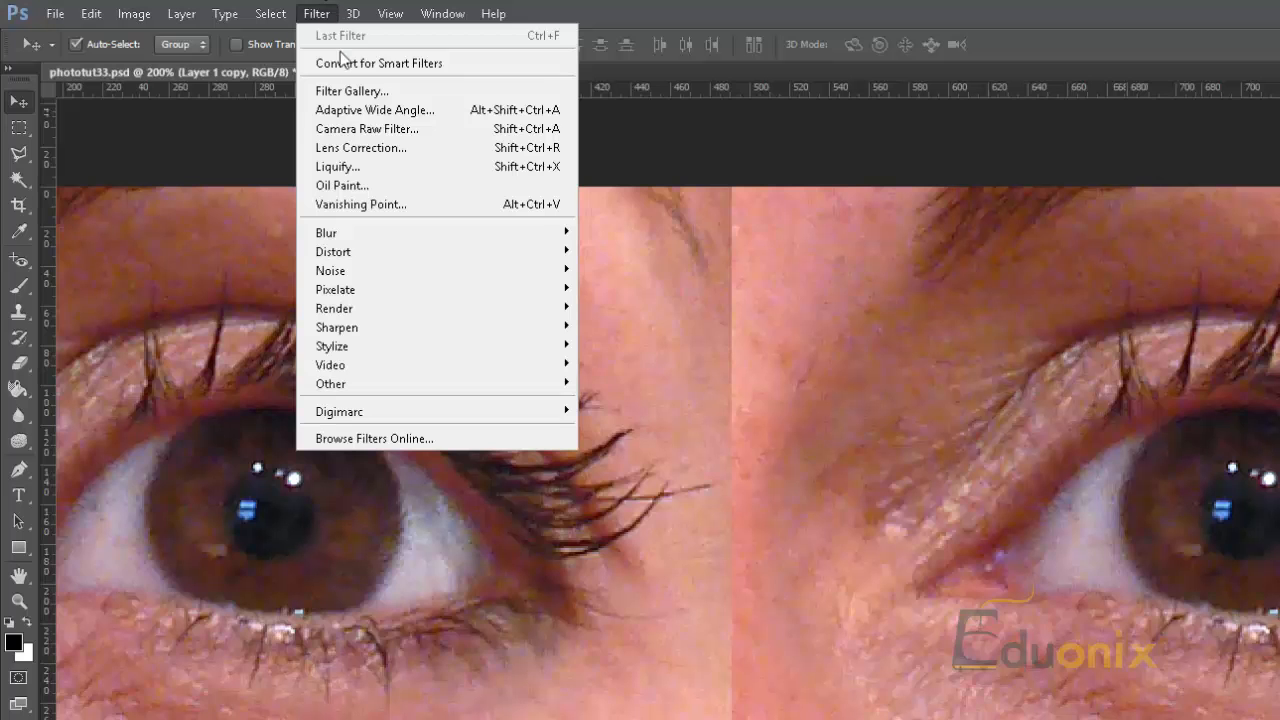
mouse_move(390, 338)
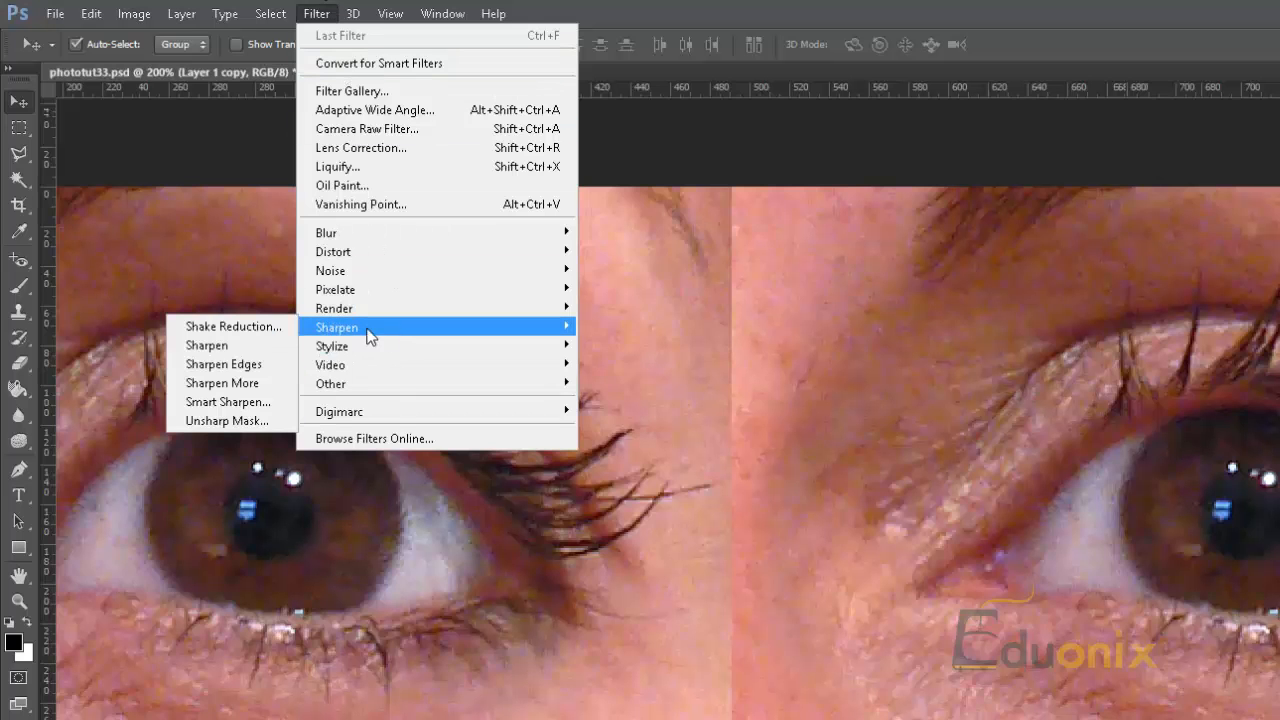
click(268, 425)
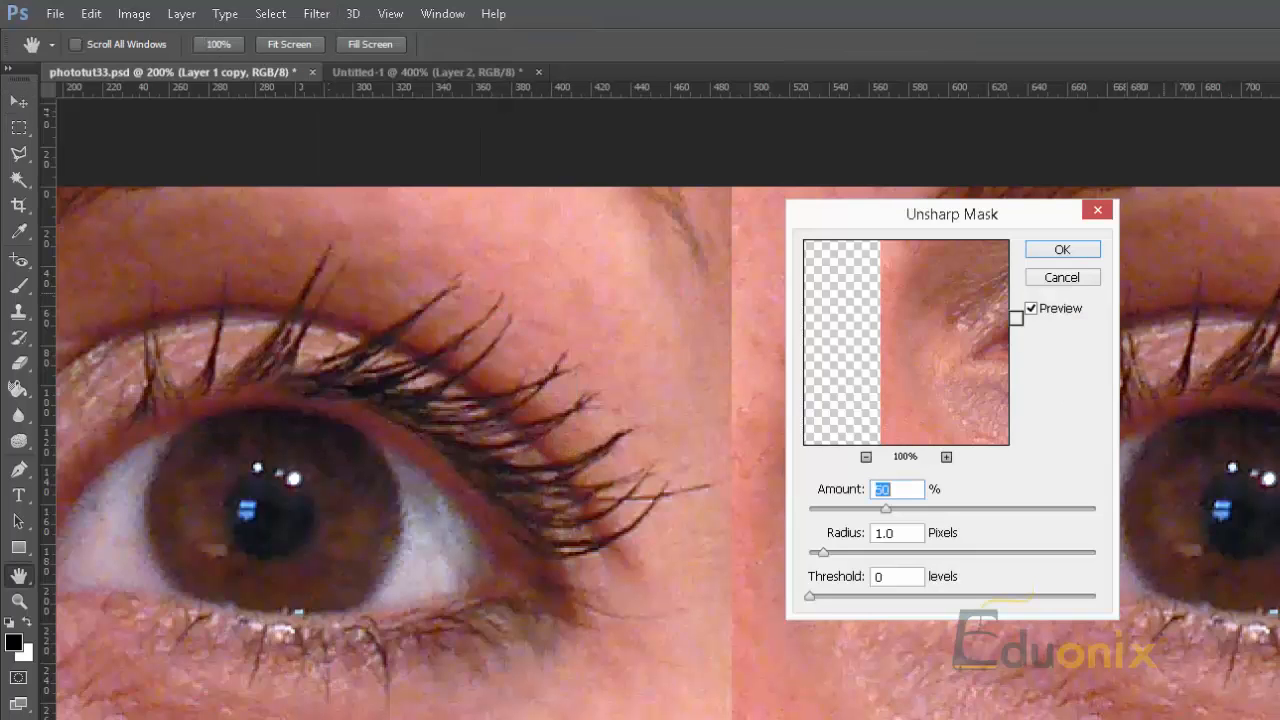
drag(960, 388, 784, 374)
drag(941, 367, 886, 394)
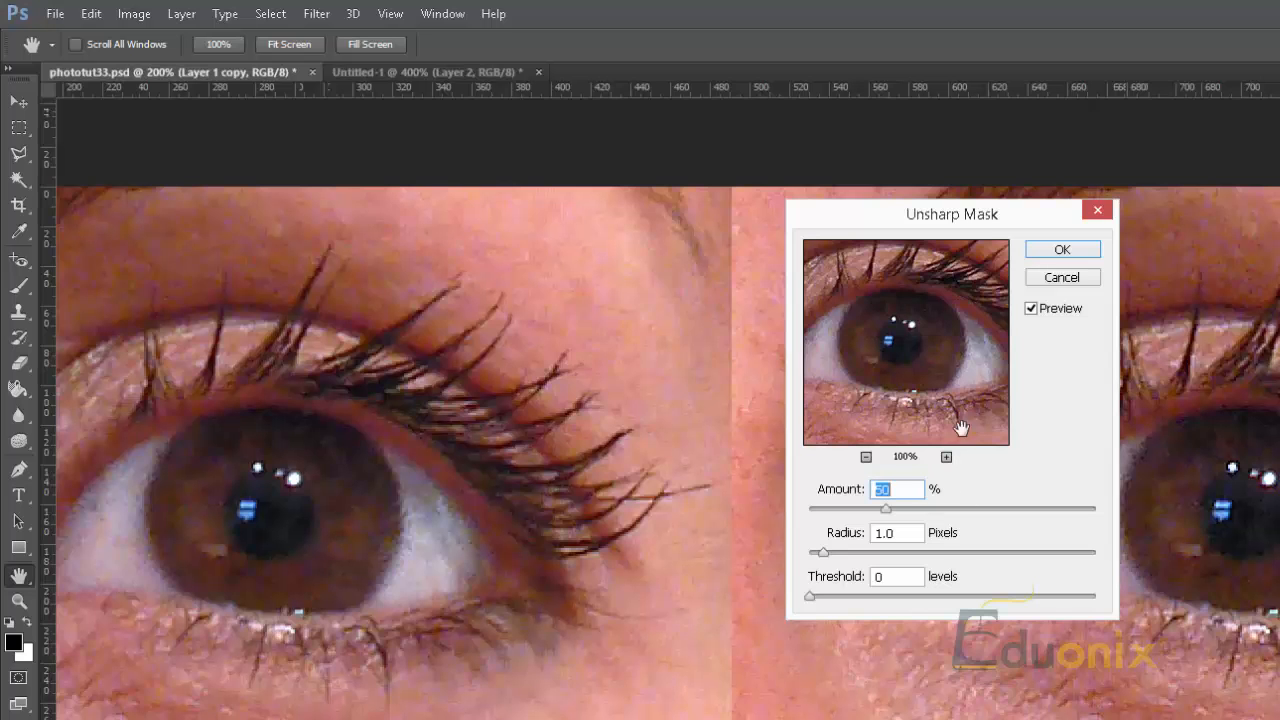
drag(985, 217, 936, 135)
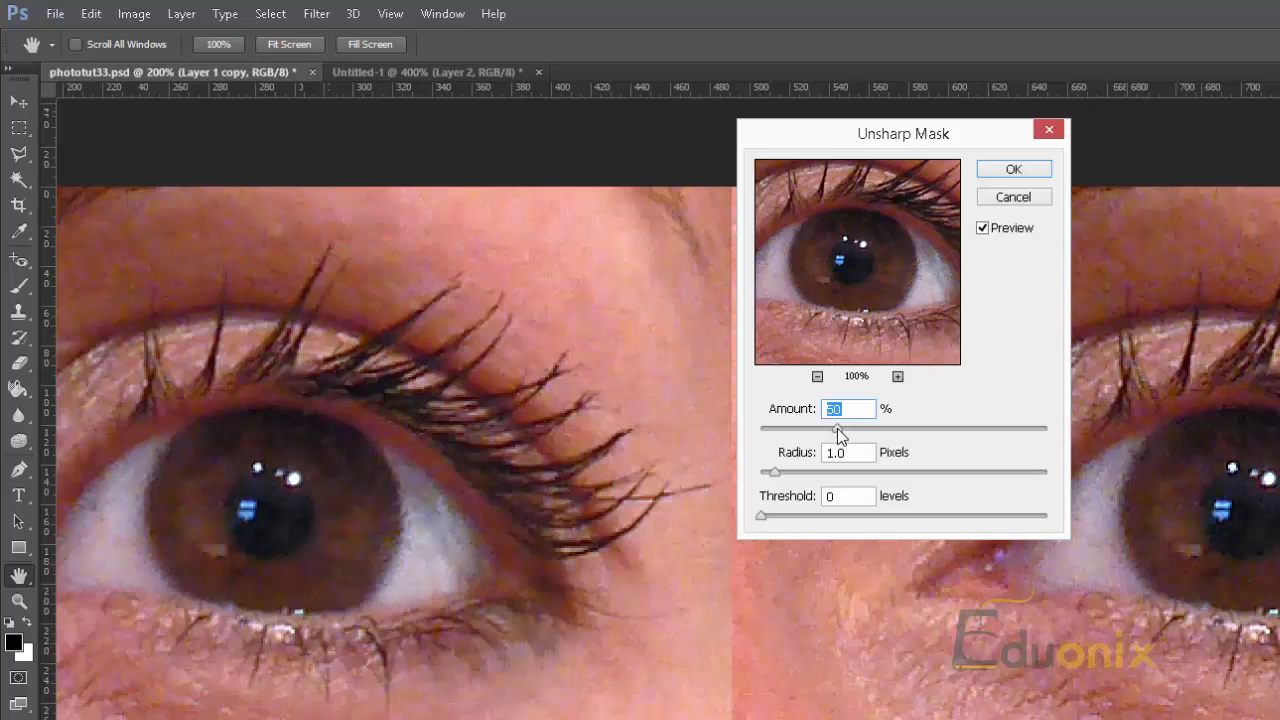
Step: Try Unsharp Mask with an amount of 65% and a radius of 14.4 pixels
drag(858, 429, 864, 429)
drag(778, 484, 814, 478)
drag(910, 471, 1034, 474)
click(847, 472)
drag(853, 472, 882, 469)
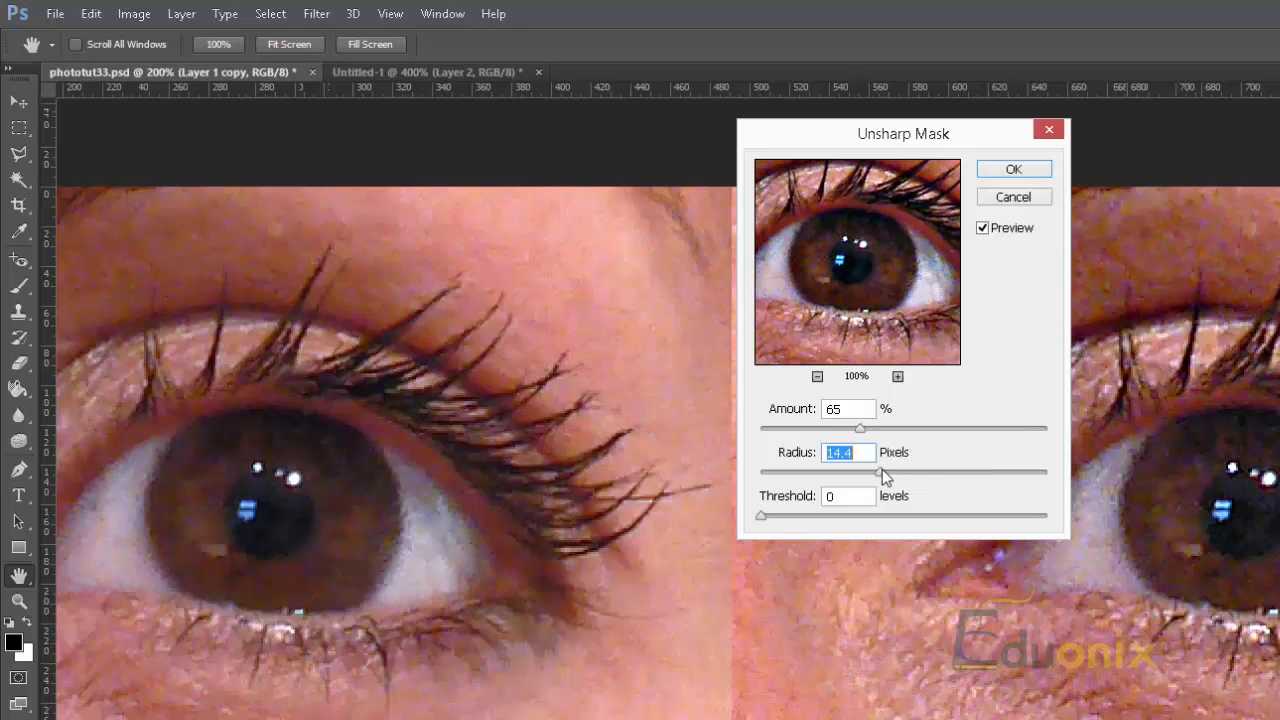
Step: Compare different Unsharp Mask radii, including 132.2, 4.0 and 18.1 pixels, ending at 7.2 pixels
click(961, 469)
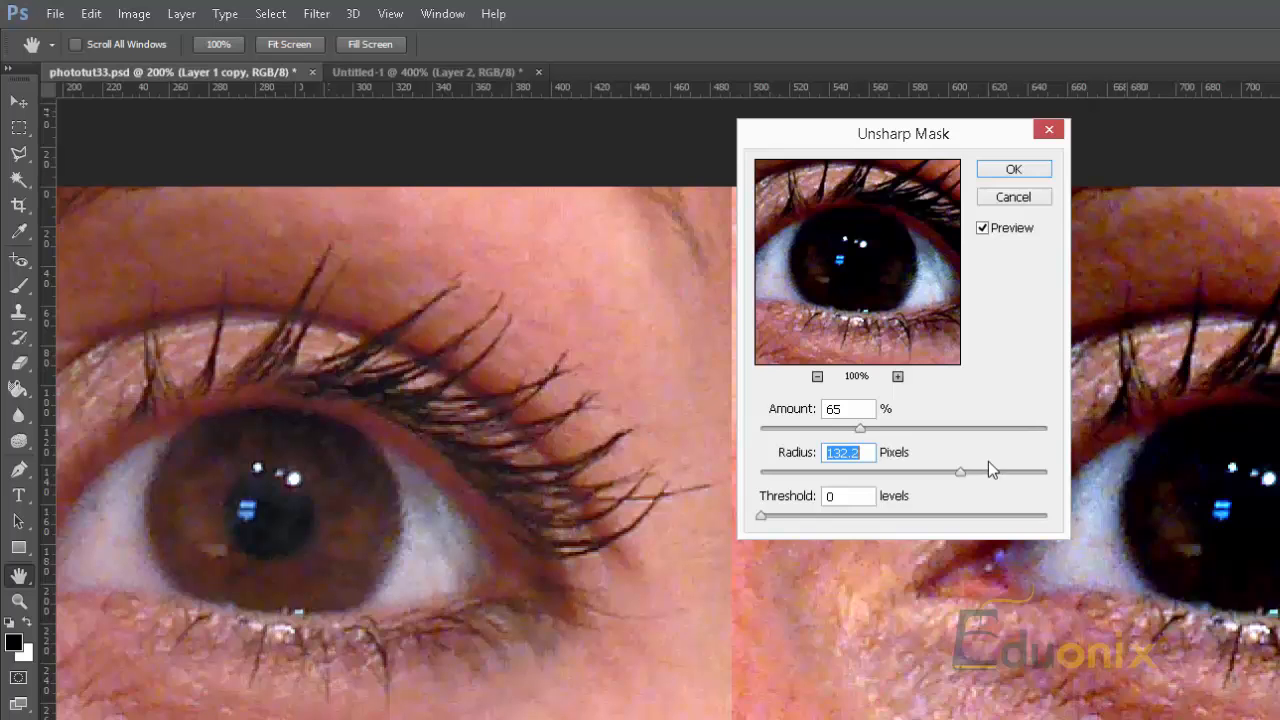
click(1016, 472)
click(890, 472)
drag(888, 474, 884, 472)
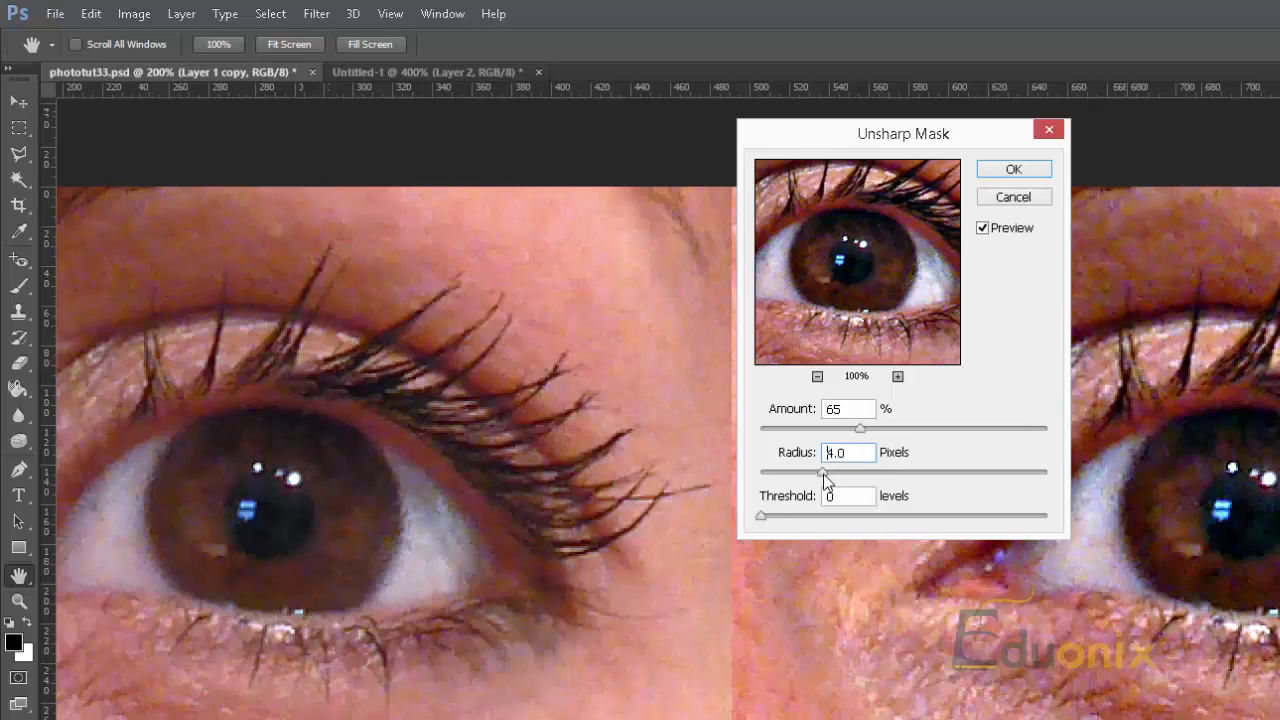
click(823, 474)
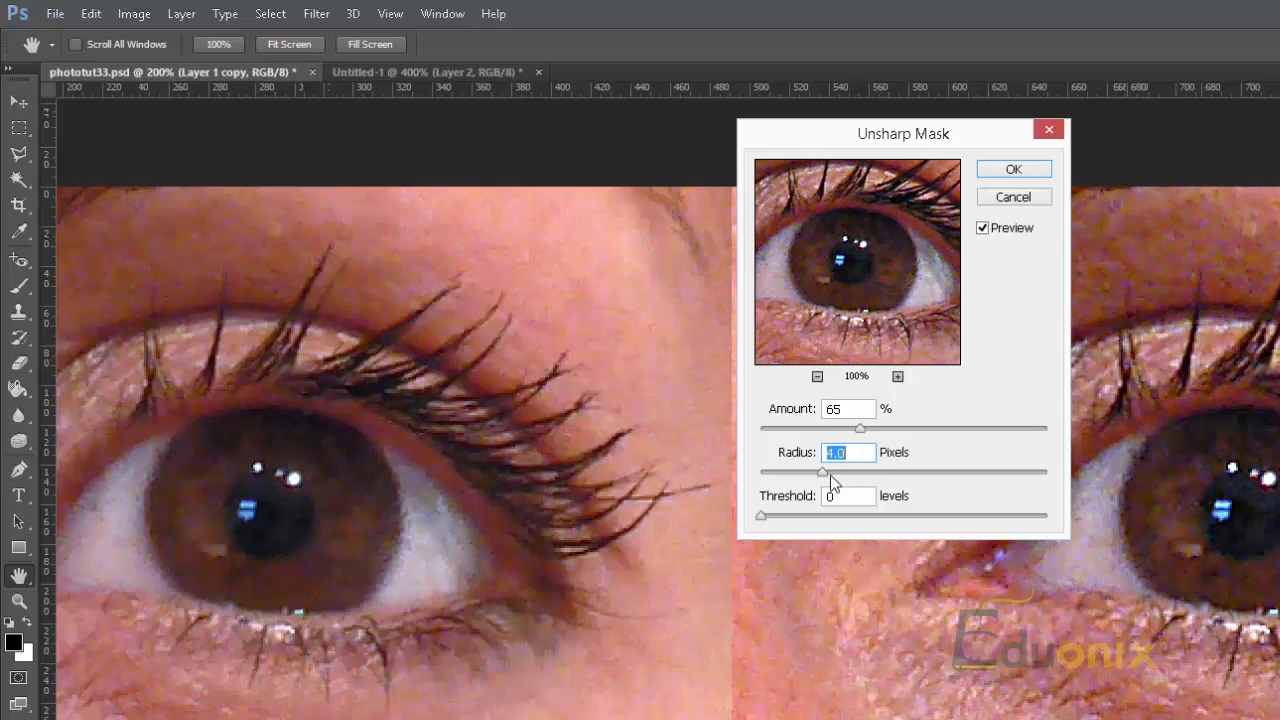
click(884, 473)
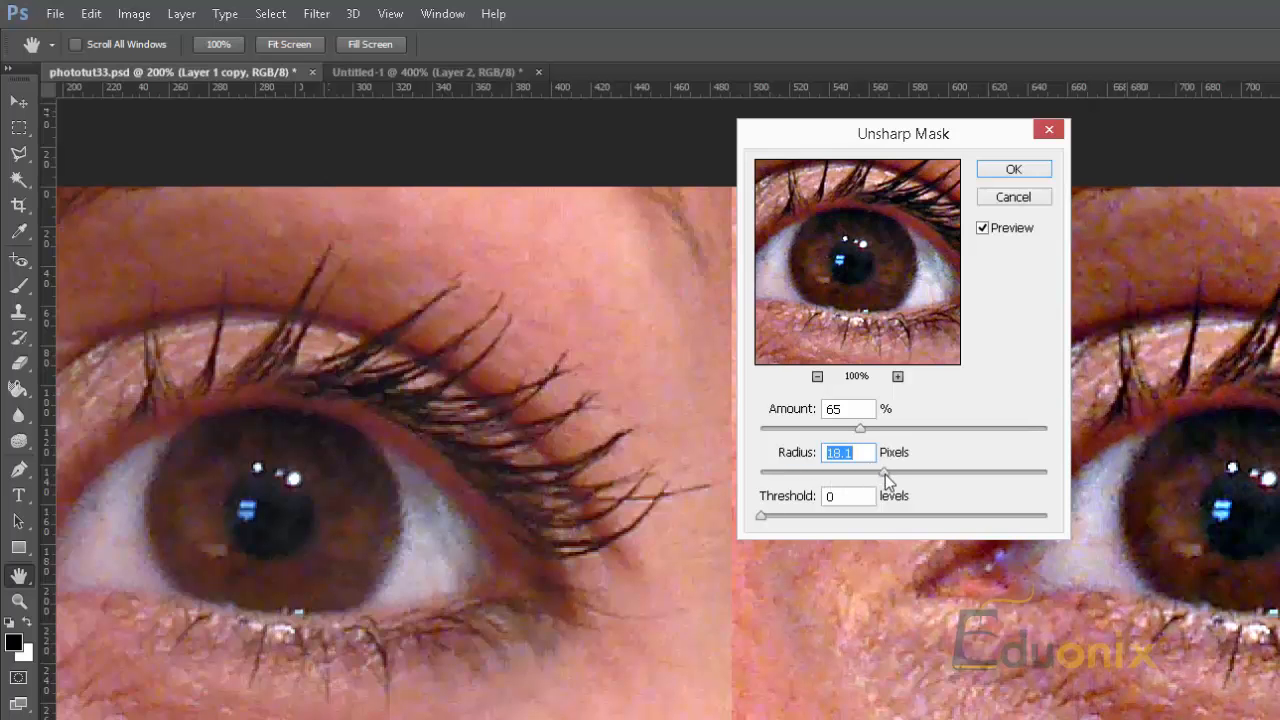
click(854, 472)
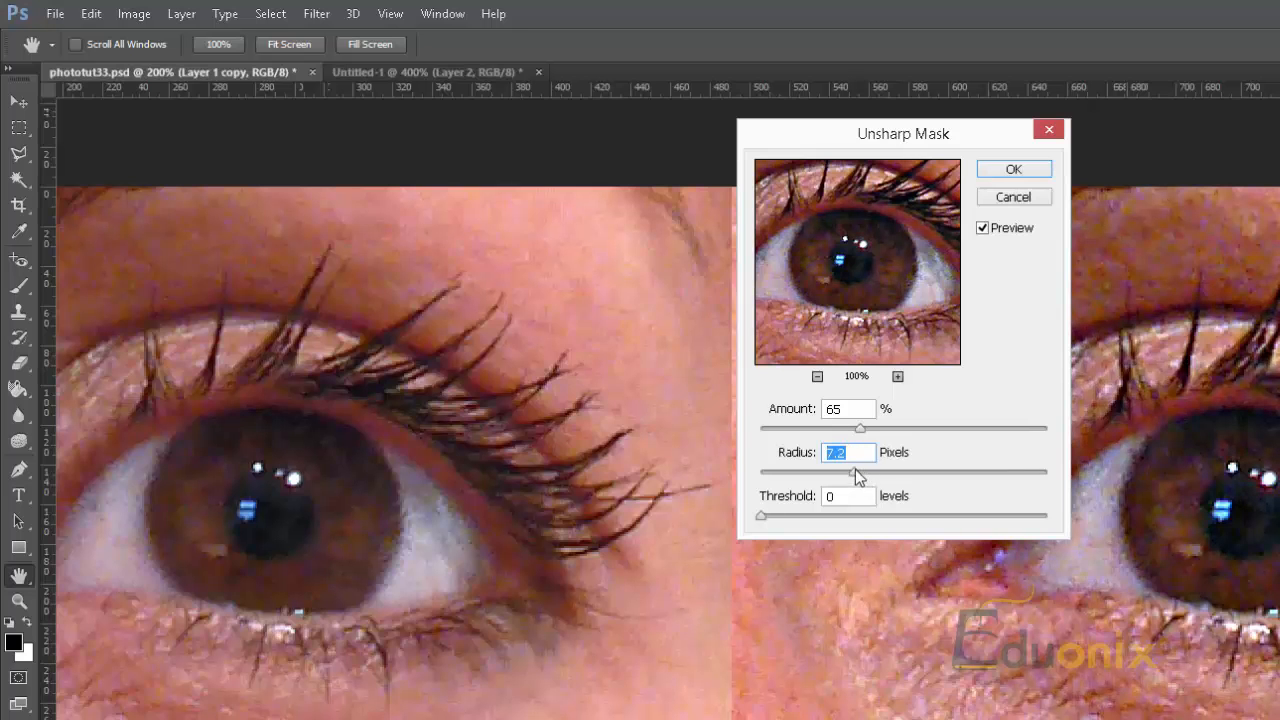
Step: Compare sharpening amounts of 156%, 108%, 60% and 28%, switching the preview off and on to judge the effect
drag(862, 430, 963, 393)
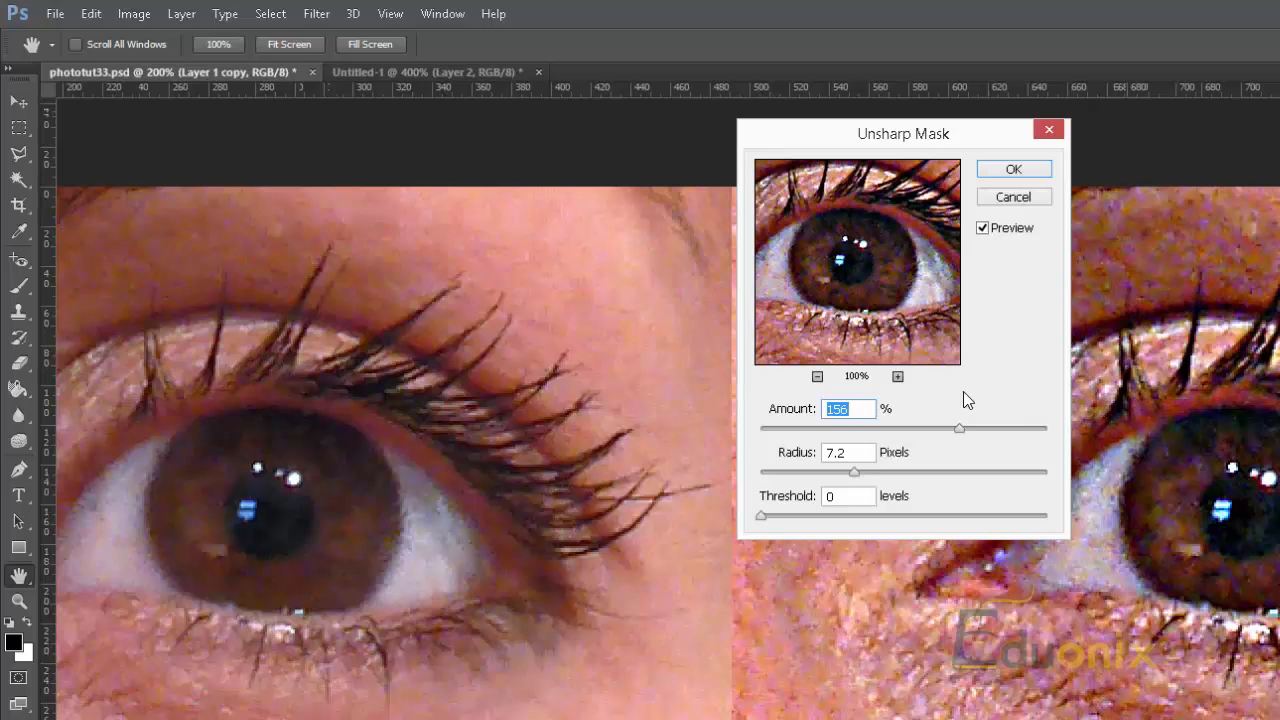
click(920, 429)
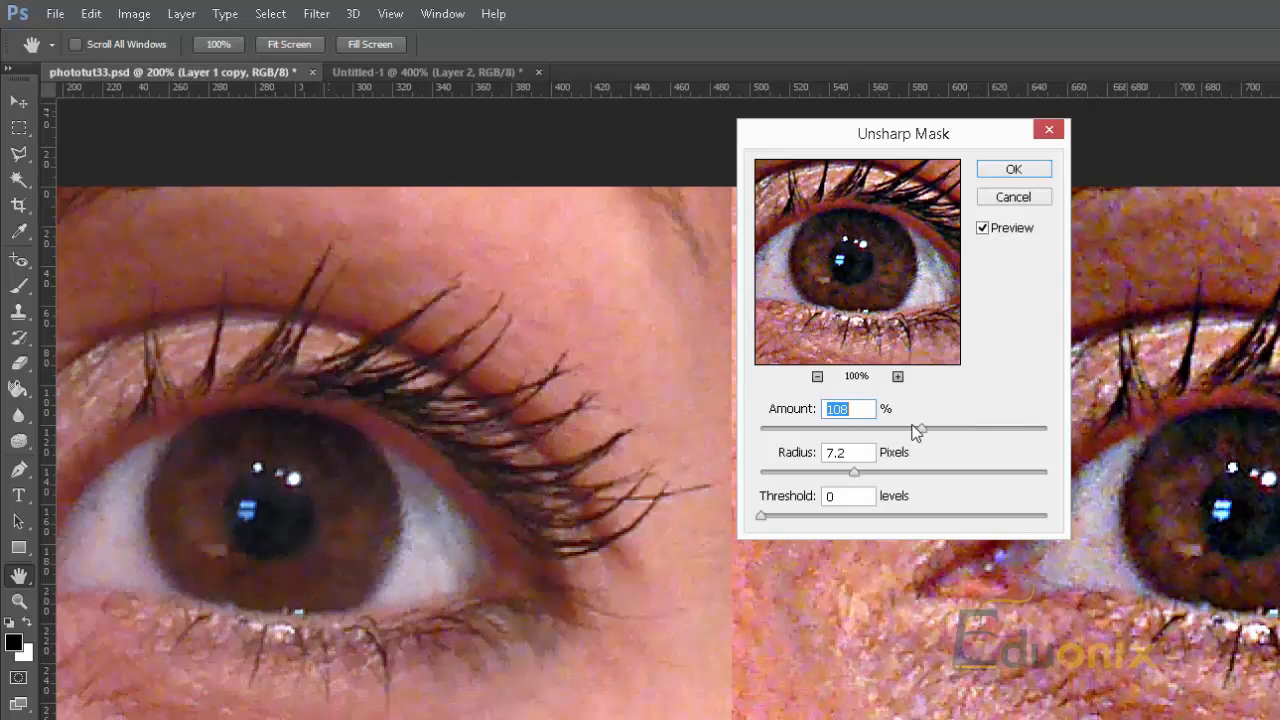
click(848, 429)
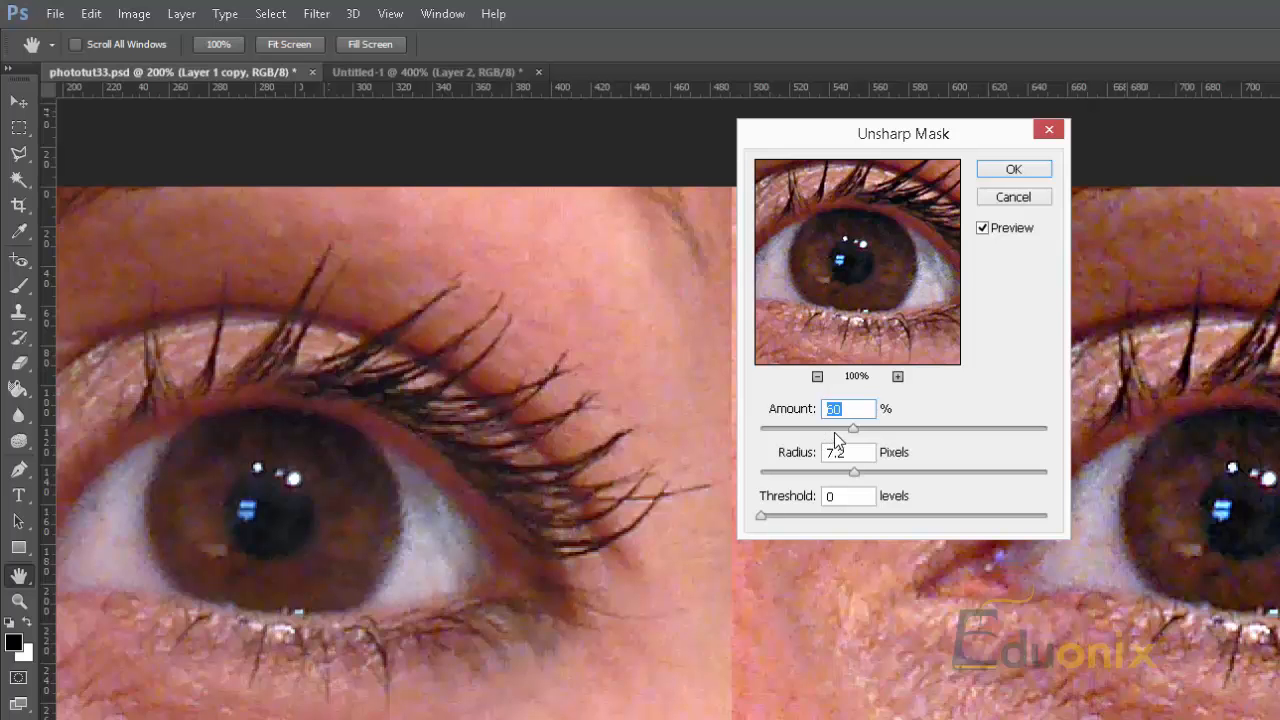
click(982, 228)
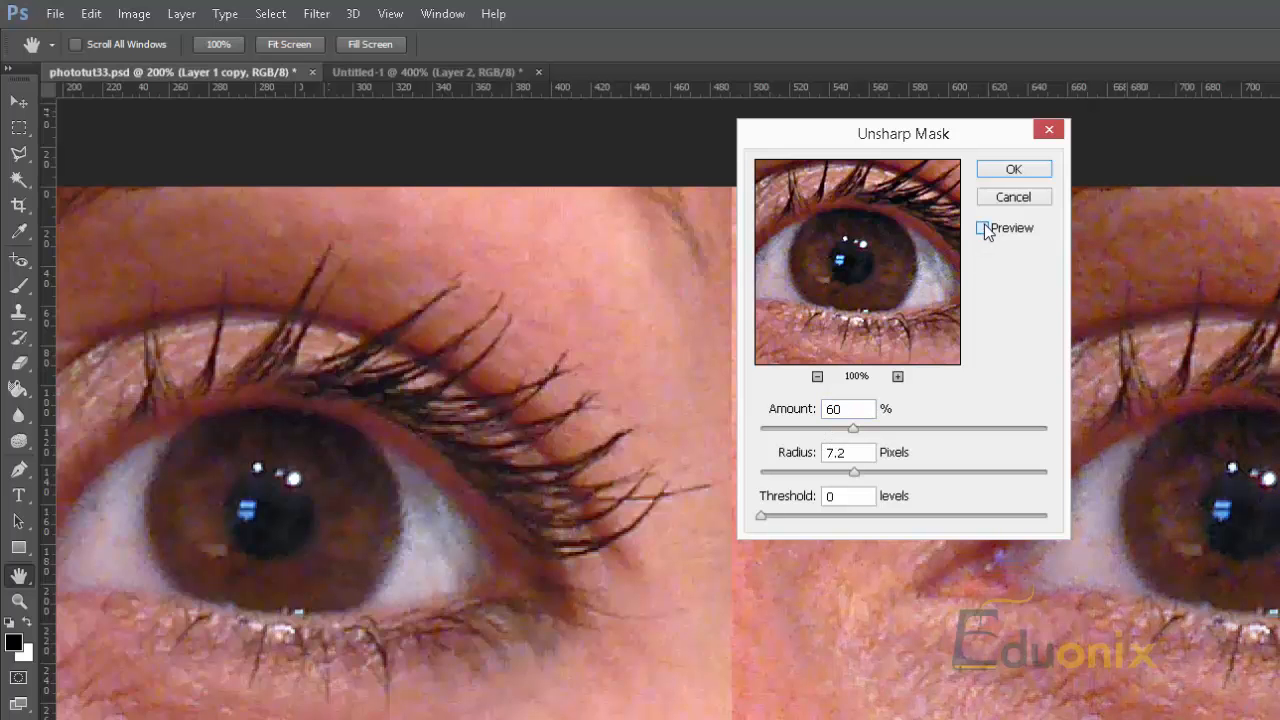
click(983, 228)
click(803, 429)
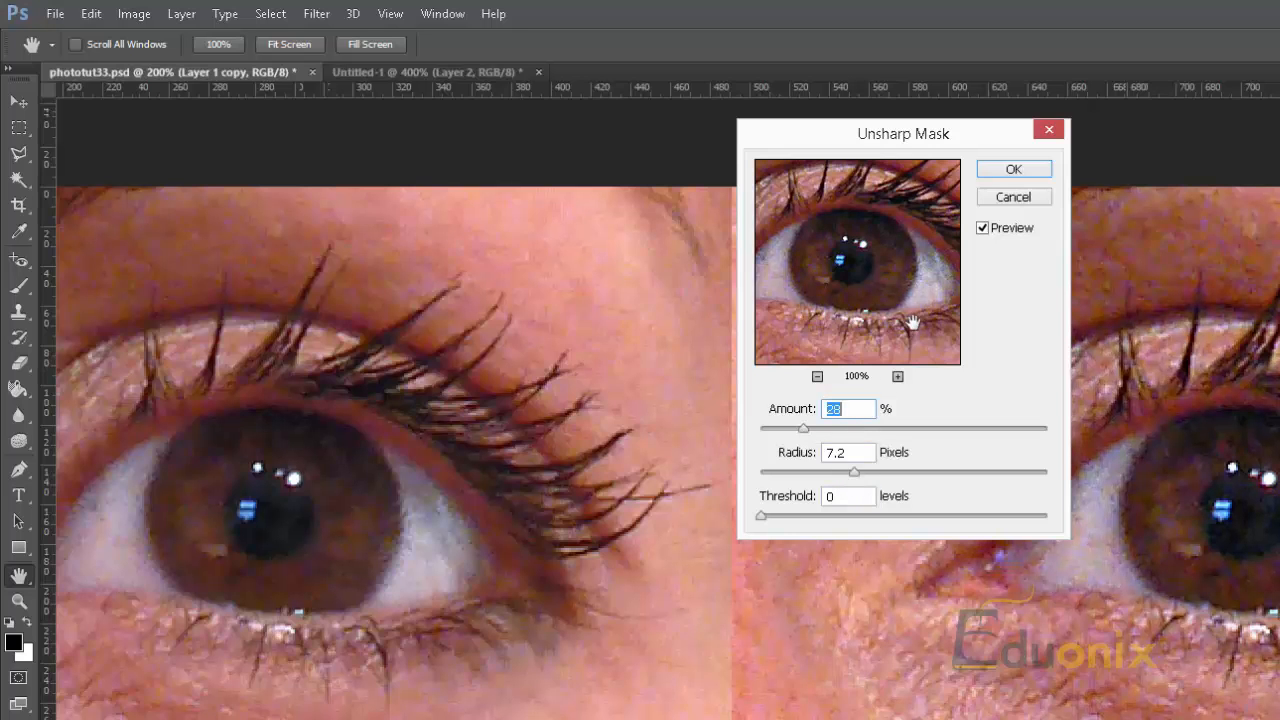
Step: Set the Unsharp Mask radius to 9.3 pixels and the amount to 32%, and apply it to the copied eye
click(870, 473)
mouse_move(780, 430)
mouse_down()
mouse_move(749, 432)
mouse_move(784, 432)
mouse_up()
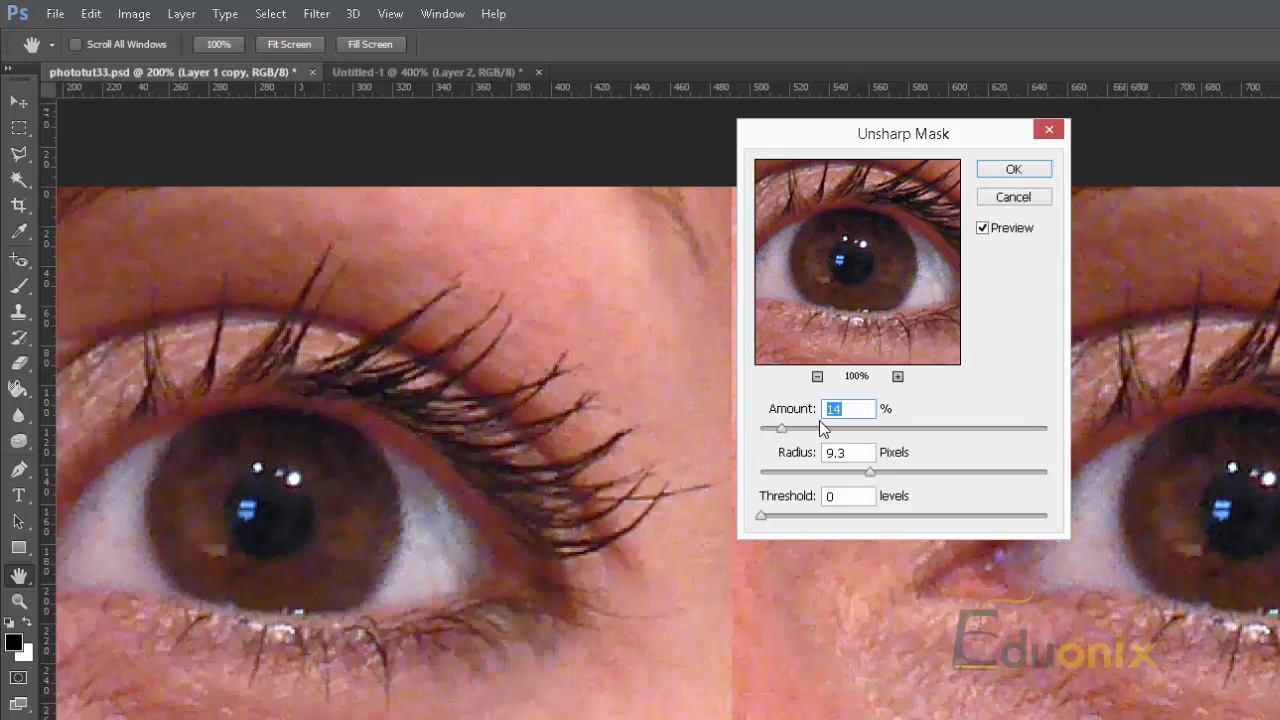
click(809, 428)
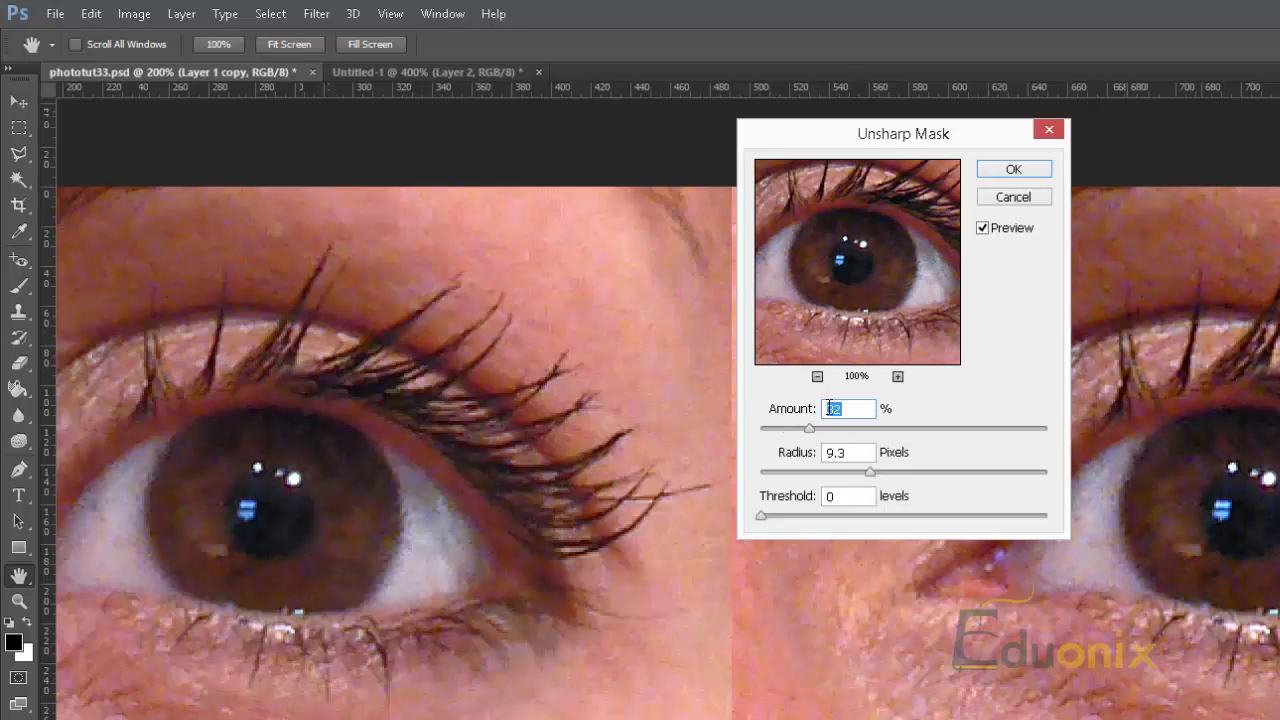
click(1011, 170)
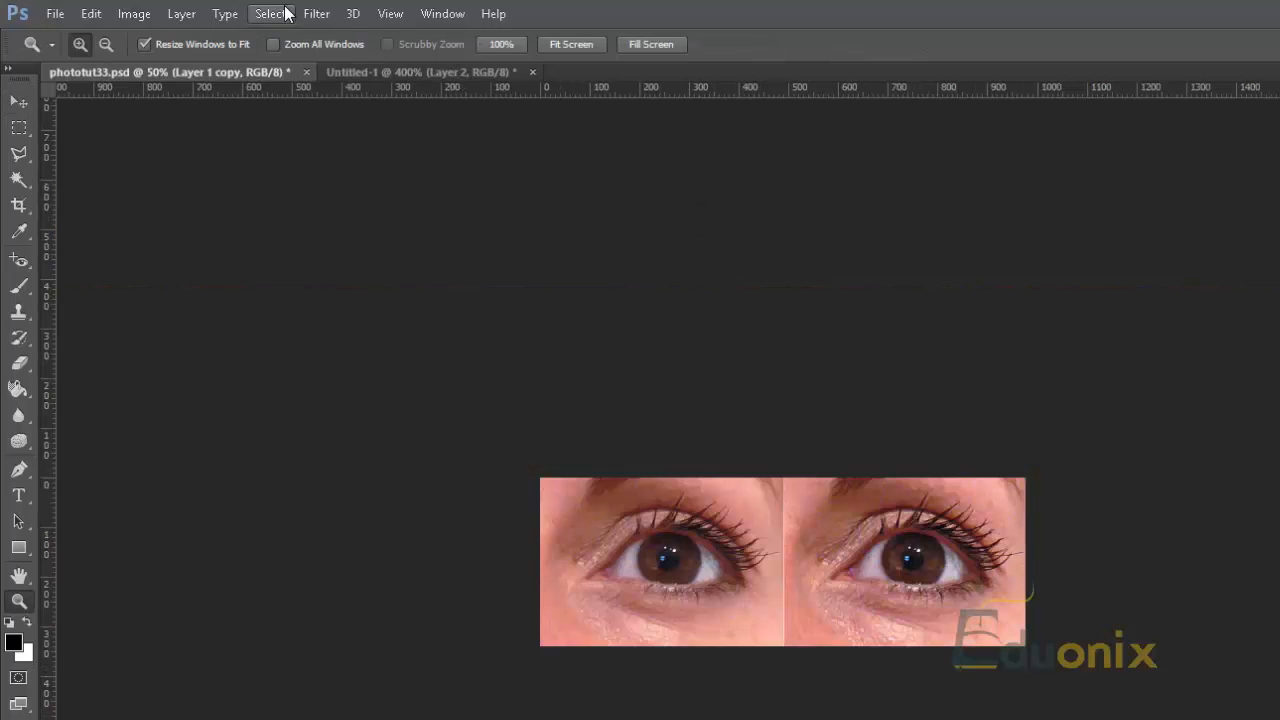
Step: Try a second Unsharp Mask on Layer 1 copy with radius 2.9 pixels and threshold 47 levels, and cancel it
click(310, 12)
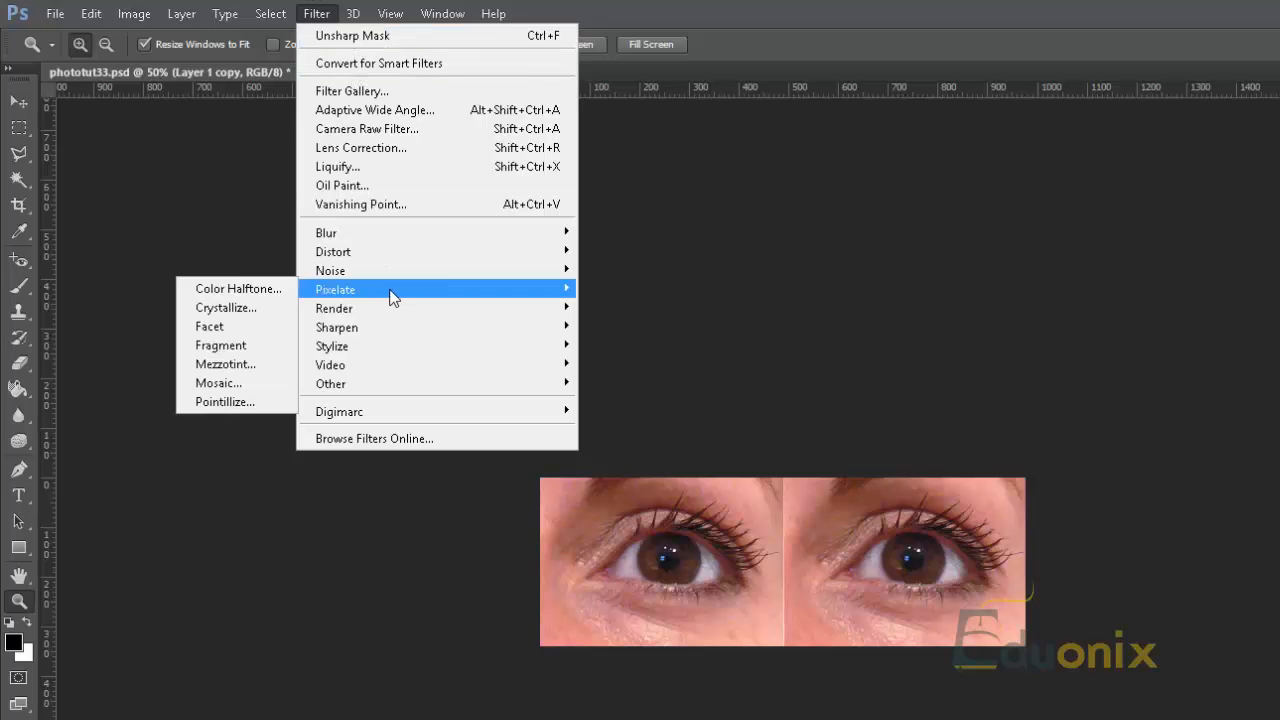
mouse_move(371, 330)
click(263, 418)
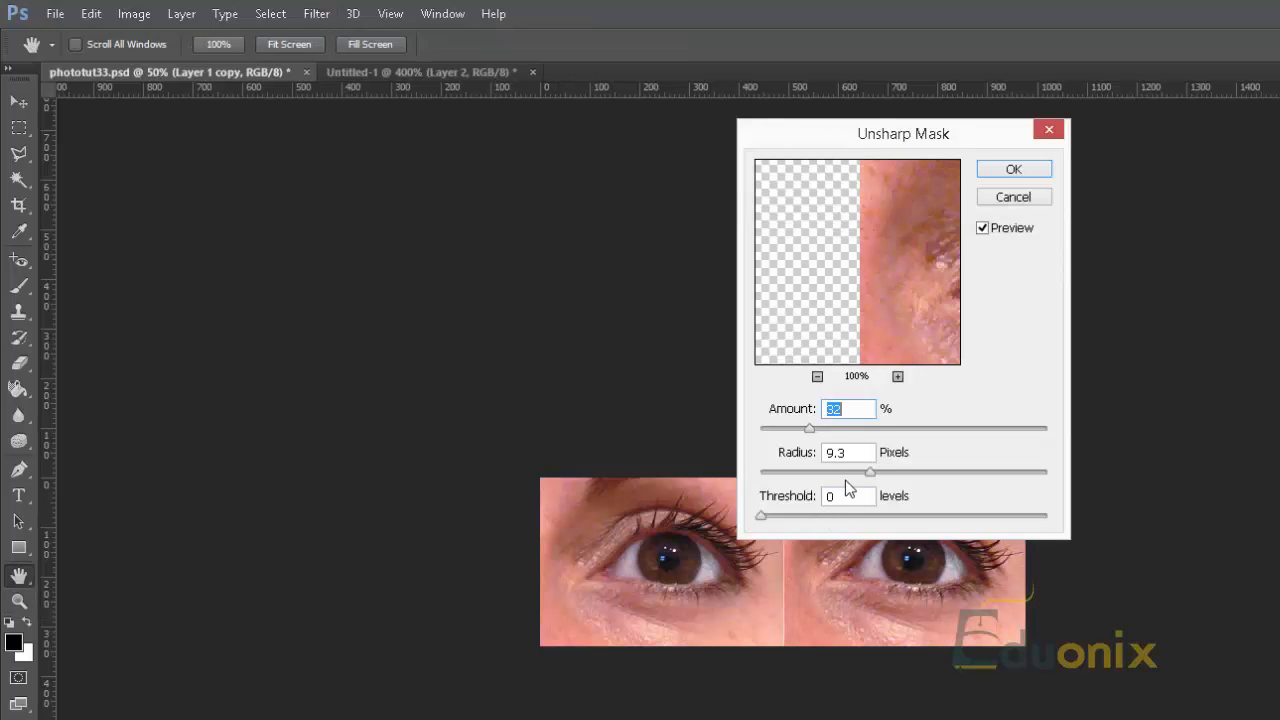
drag(873, 474, 806, 476)
mouse_move(762, 516)
mouse_down()
mouse_move(806, 514)
mouse_move(770, 524)
mouse_up()
drag(770, 516, 834, 510)
drag(882, 296, 712, 320)
drag(945, 286, 858, 286)
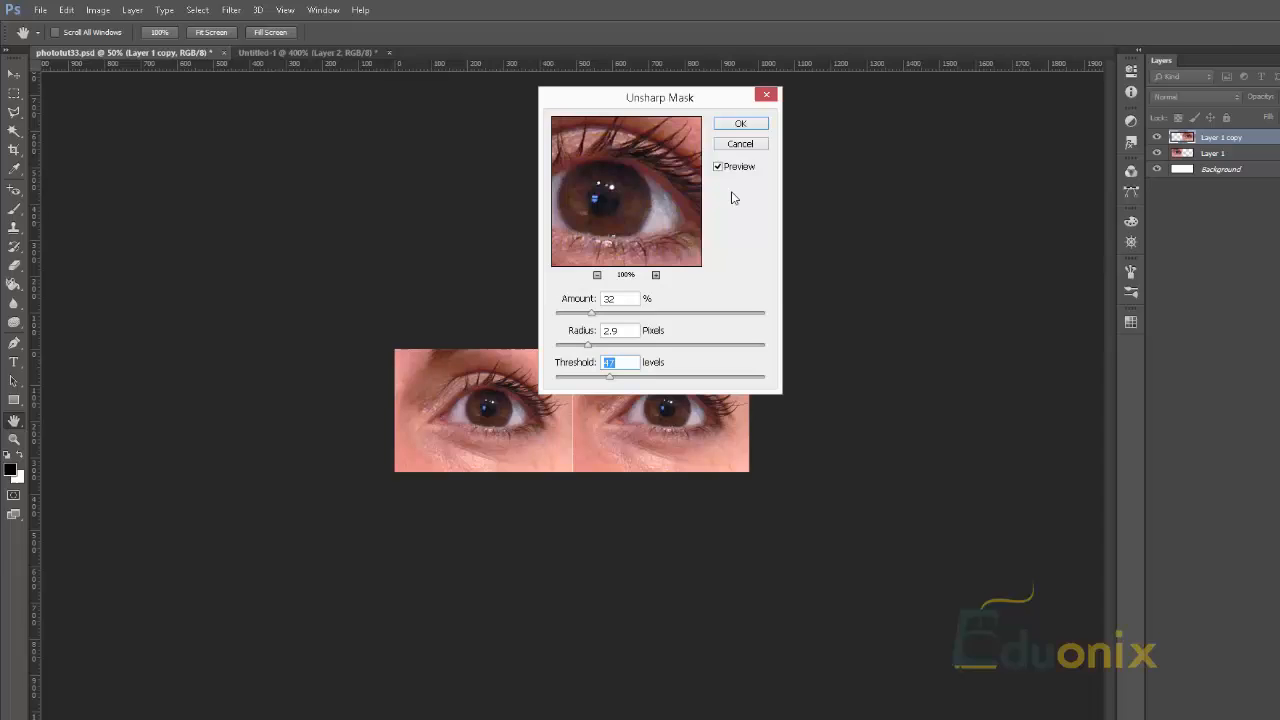
click(745, 145)
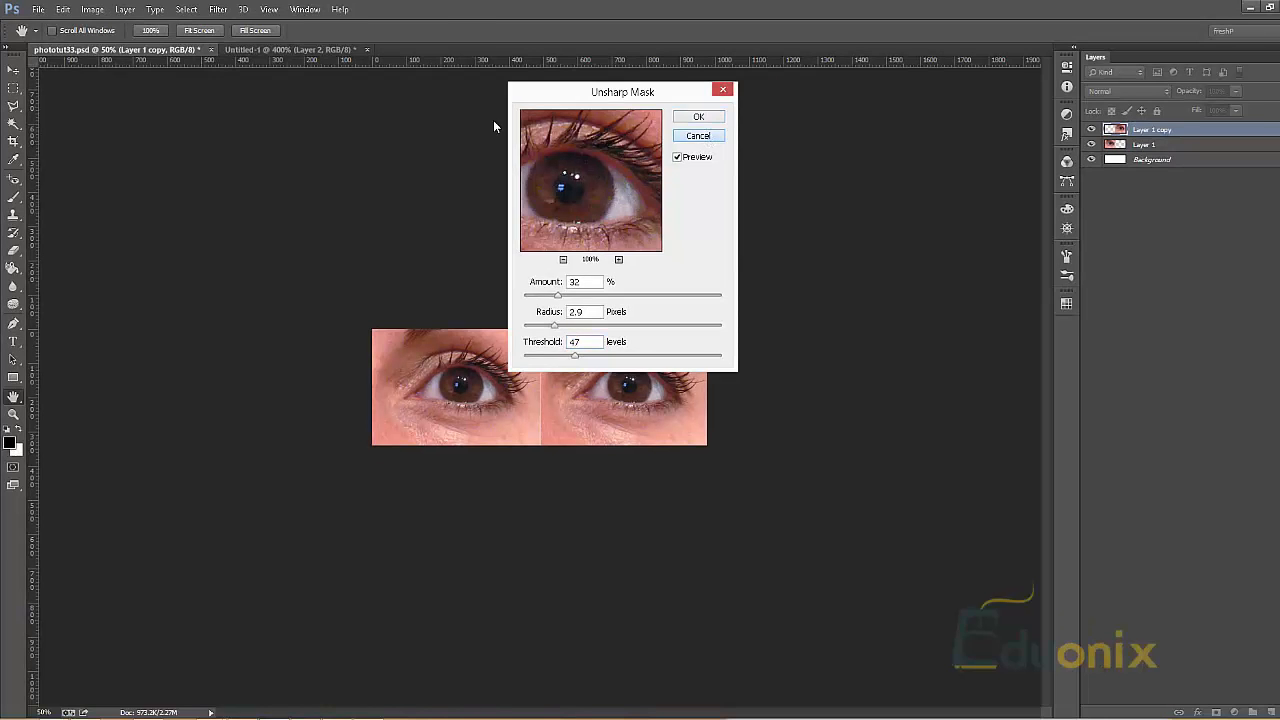
Step: Start Unsharp Mask on Layer 1 copy with an amount of 72% and radius 9.3 pixels, and centre its preview on the eyelashes
drag(518, 318, 720, 449)
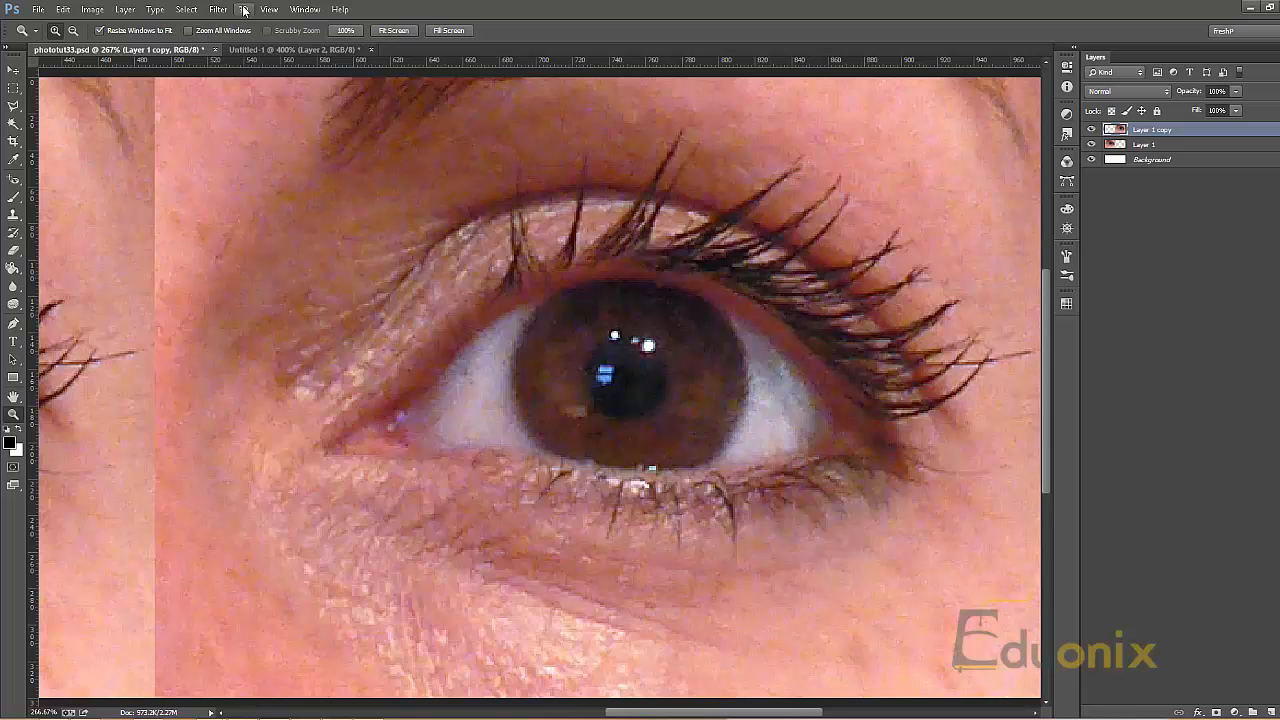
drag(308, 326, 651, 335)
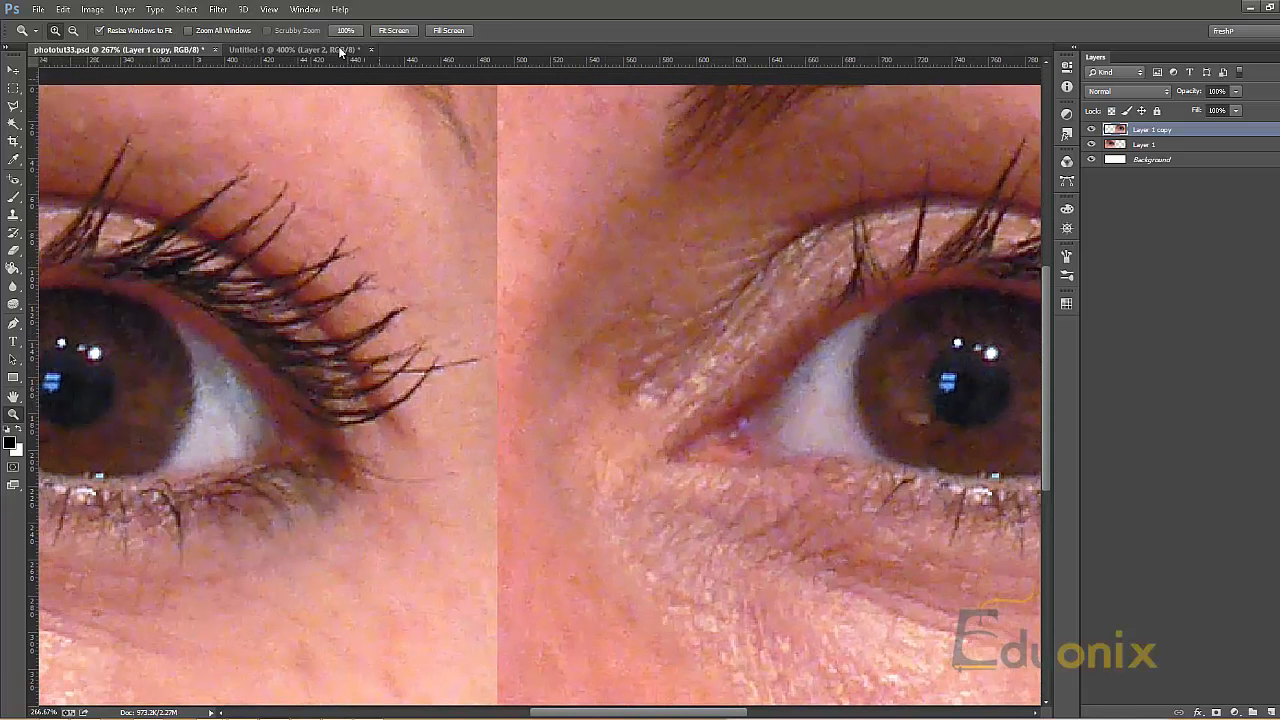
click(302, 11)
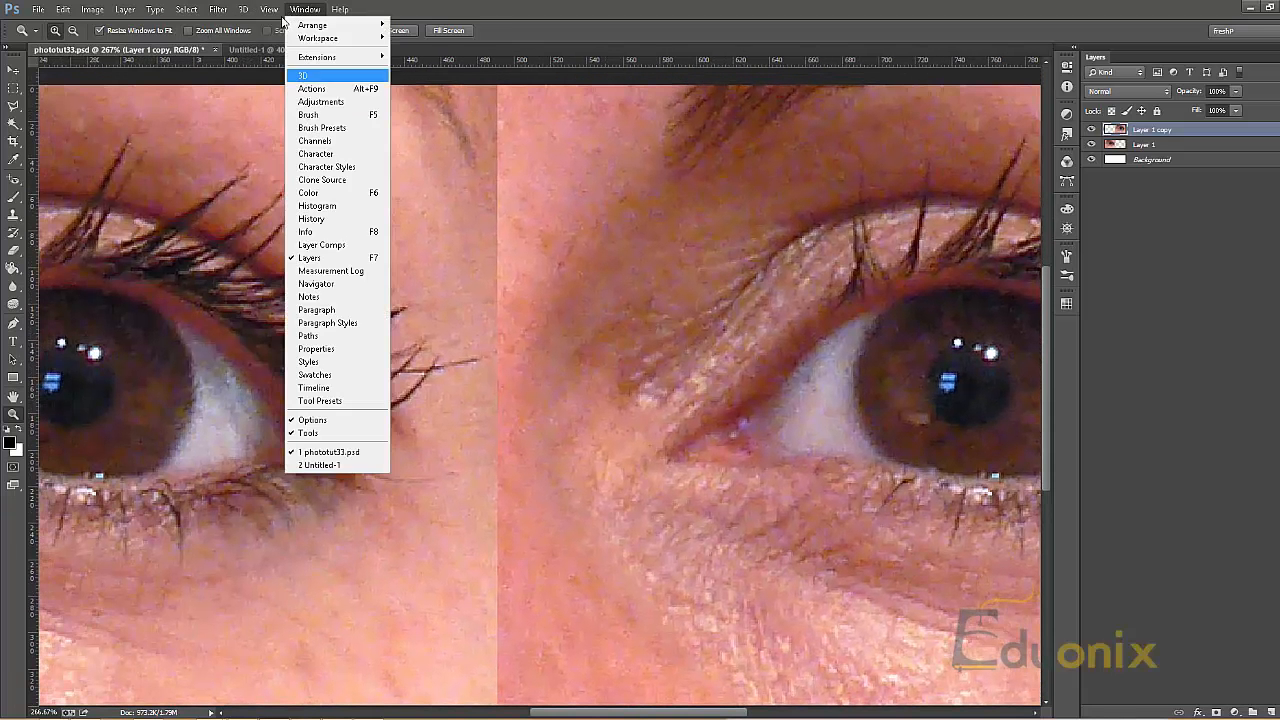
mouse_move(217, 9)
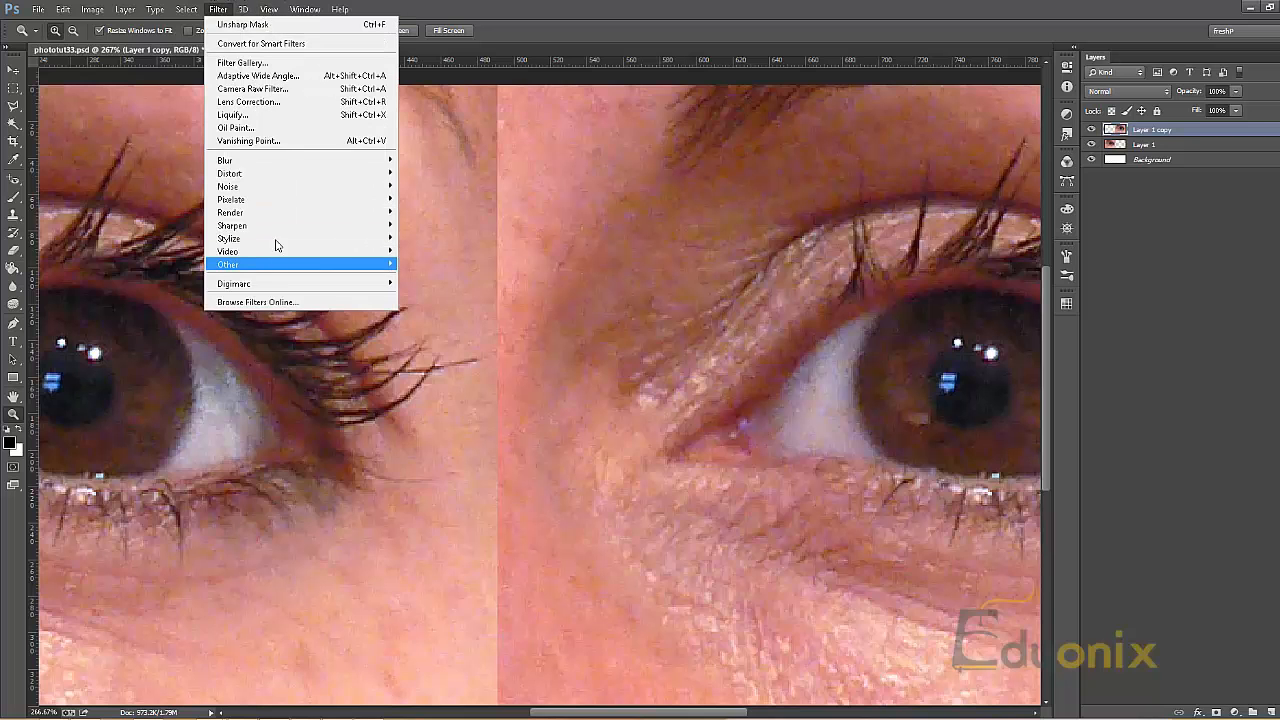
mouse_move(281, 238)
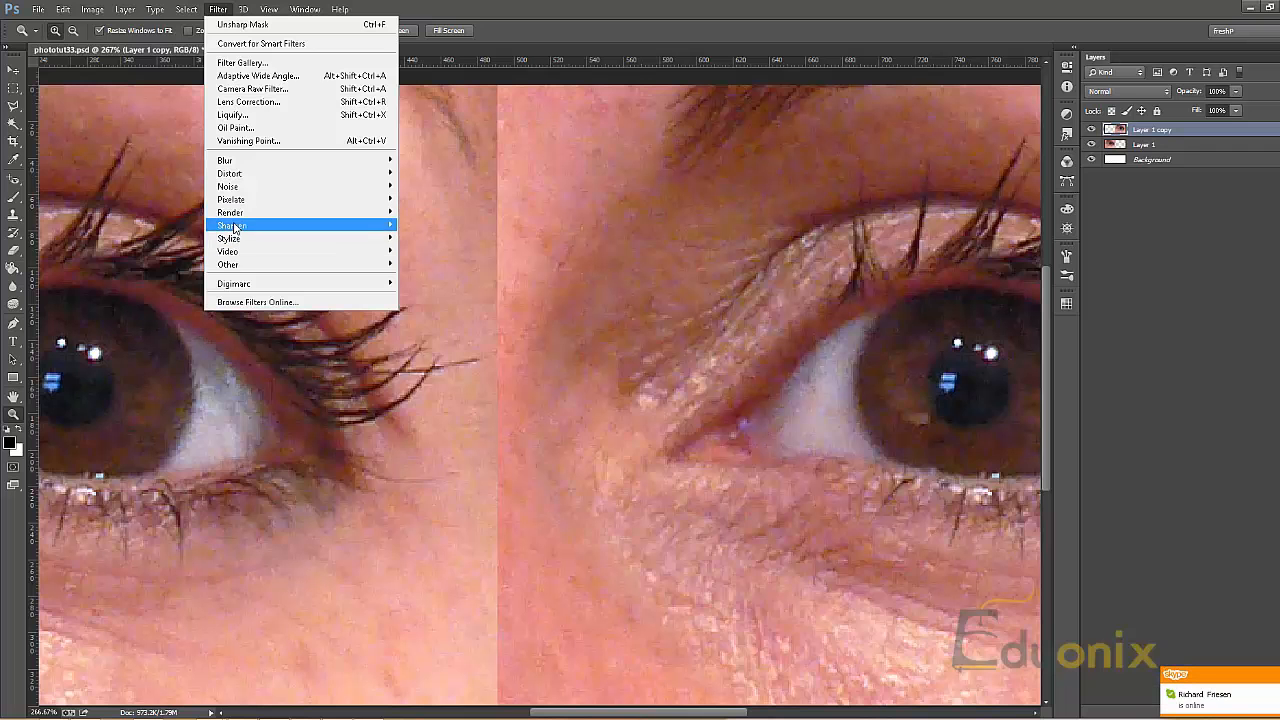
mouse_move(229, 230)
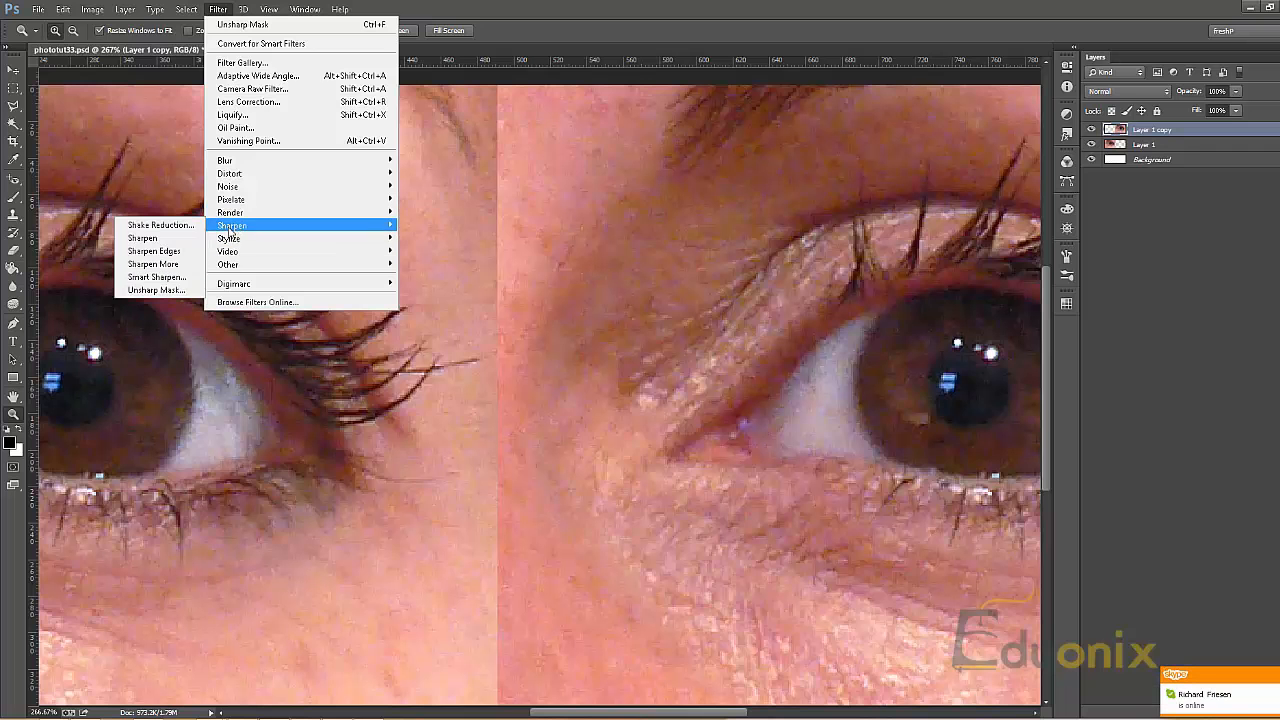
click(155, 290)
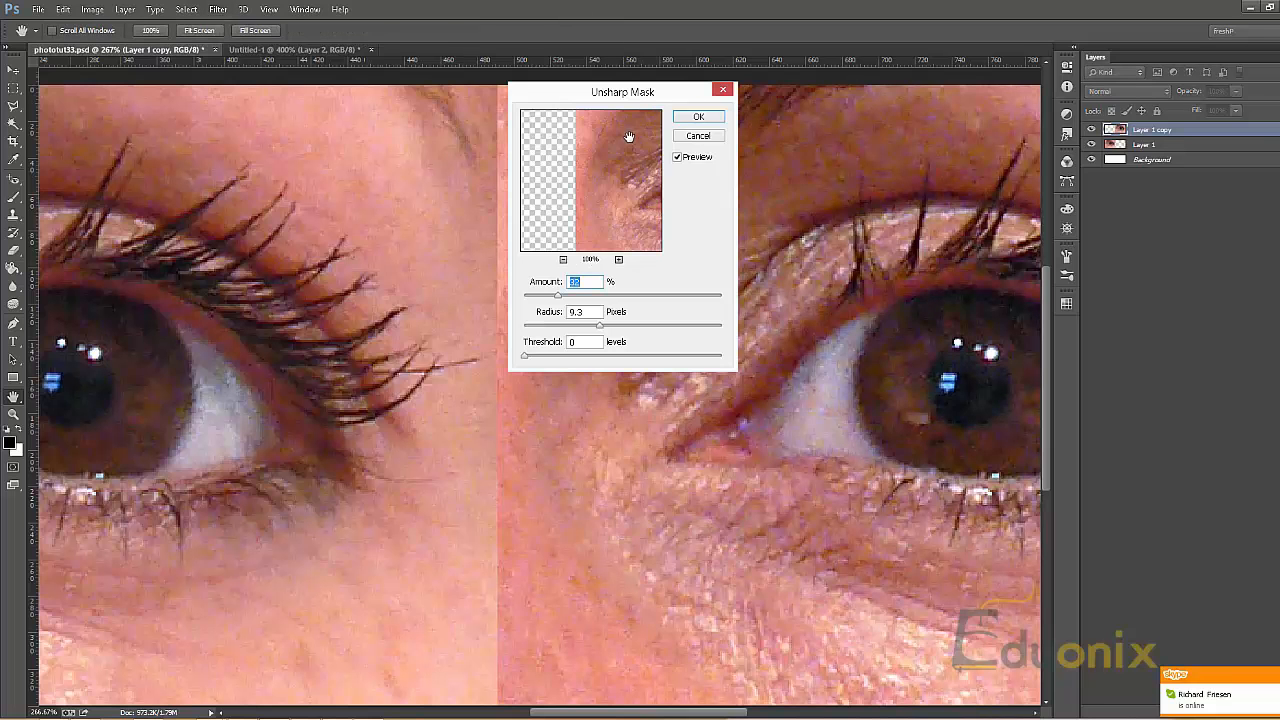
click(601, 294)
drag(606, 207, 552, 151)
drag(640, 135, 517, 220)
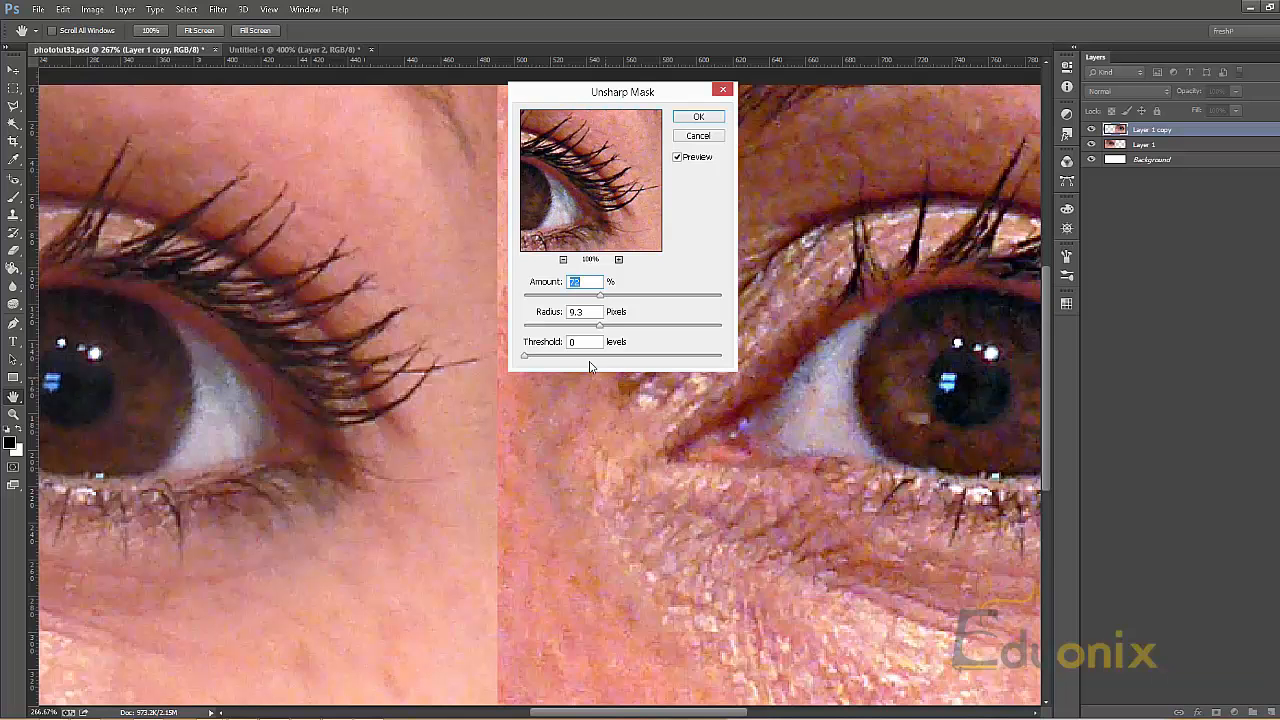
Step: Compare Unsharp Mask thresholds of 119, 86 and 21 levels on the copied eye
drag(531, 359, 685, 354)
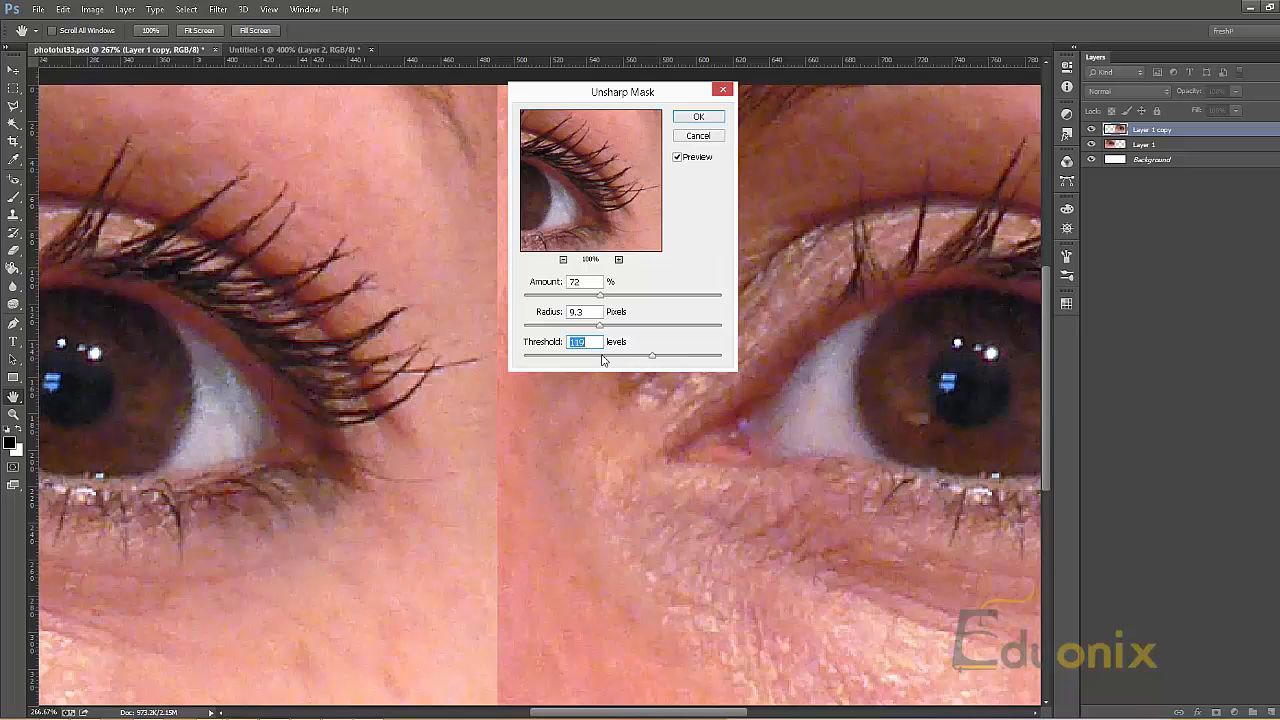
click(605, 356)
click(581, 356)
click(614, 356)
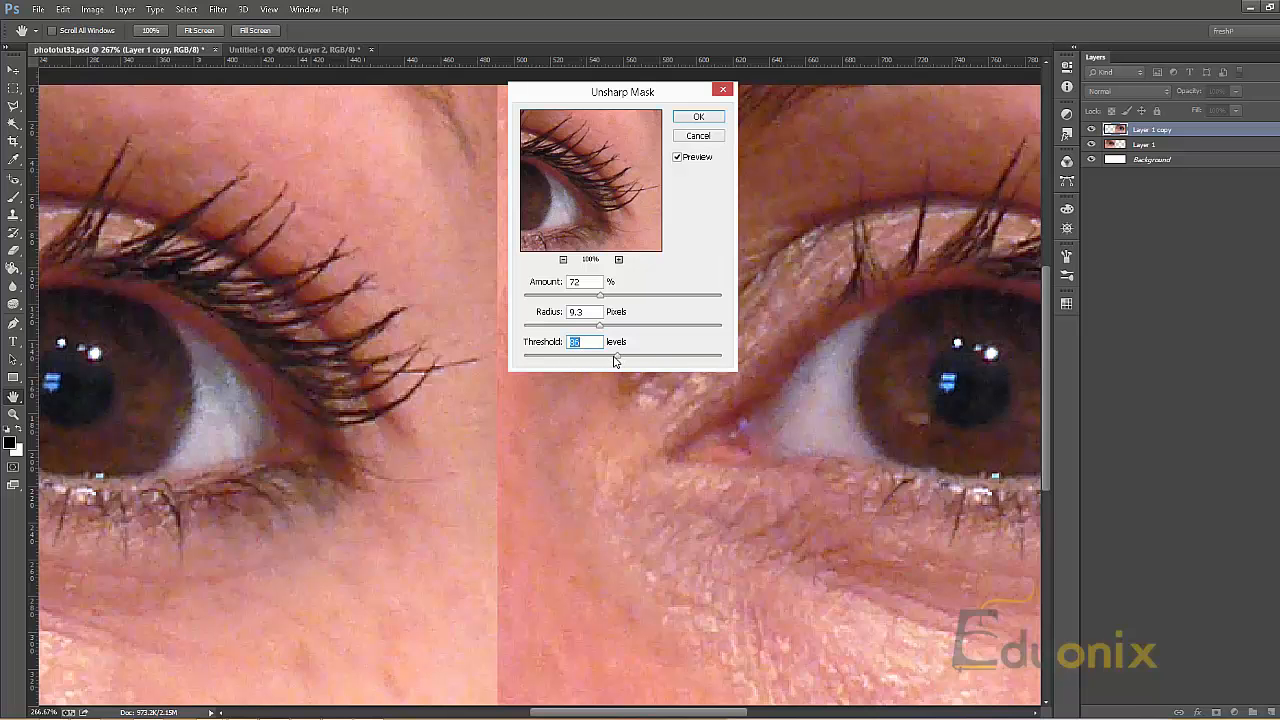
drag(535, 362, 531, 362)
click(545, 357)
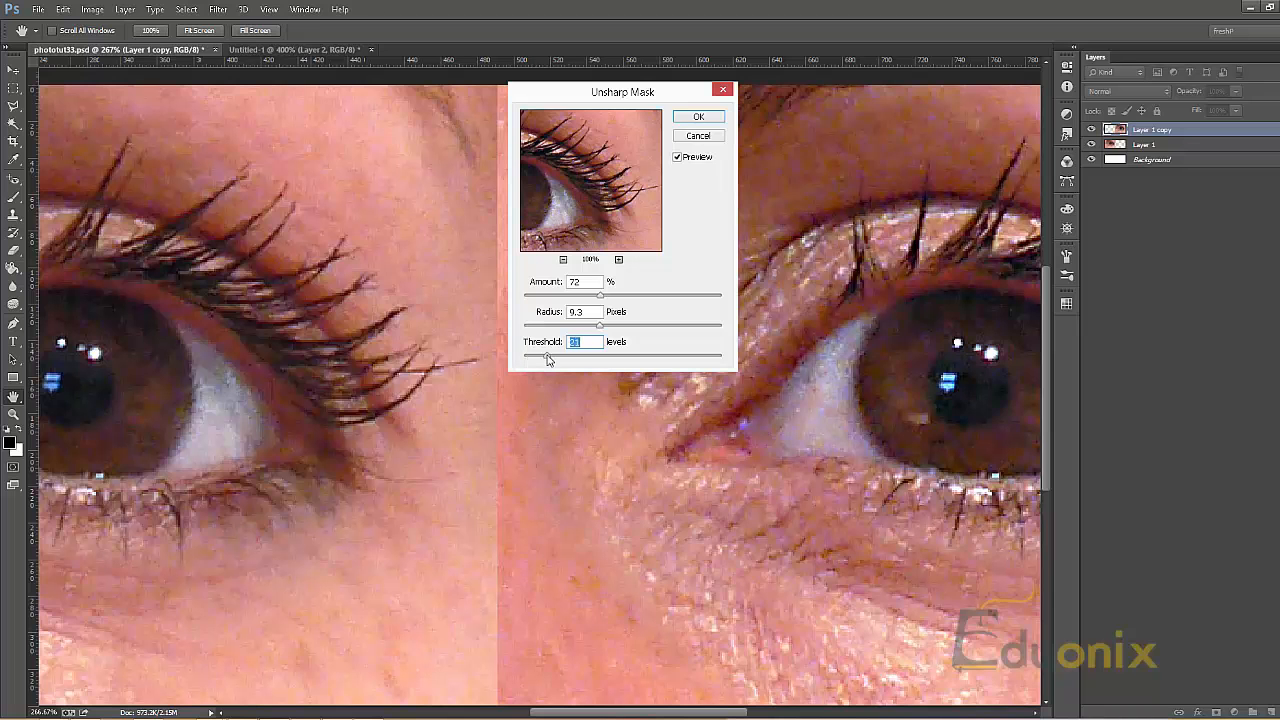
Step: Reduce the Unsharp Mask threshold further, apply the filter to Layer 1 copy, and view both eyes side by side
drag(533, 360, 537, 360)
key(Up)
key(shift+Down)
key(shift+Down)
click(698, 117)
key(ctrl+1)
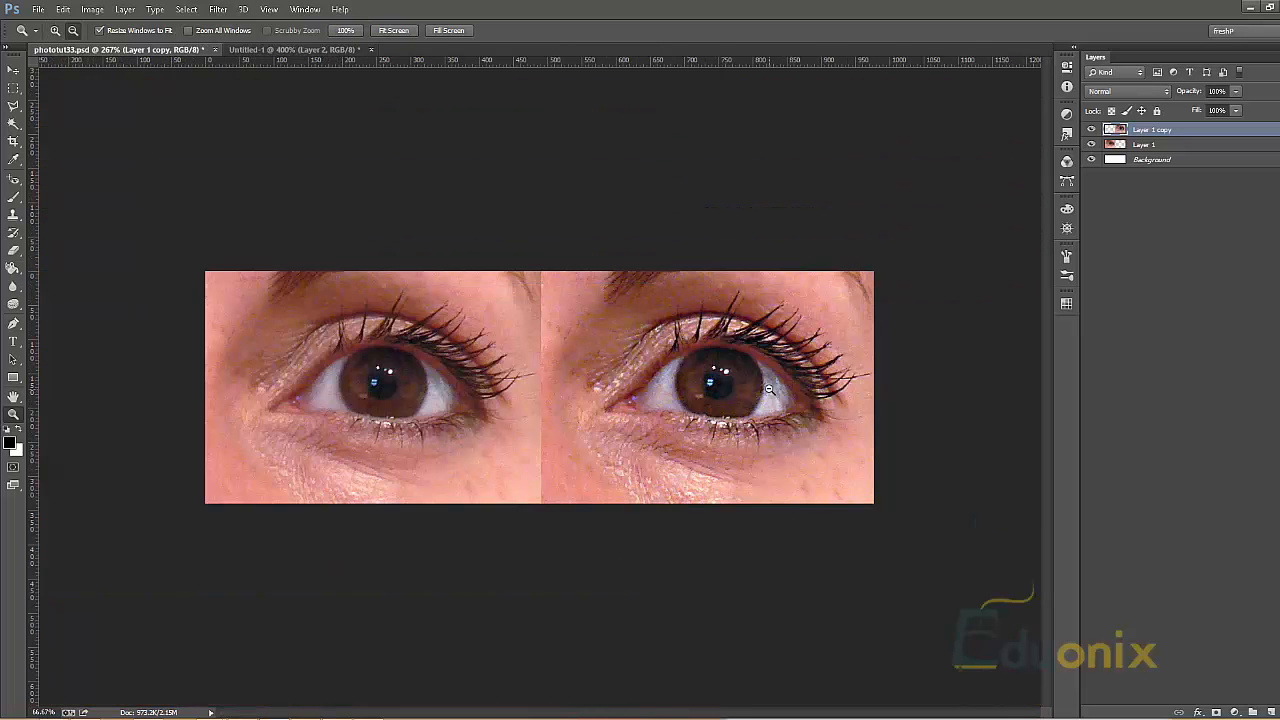
alt+click(768, 389)
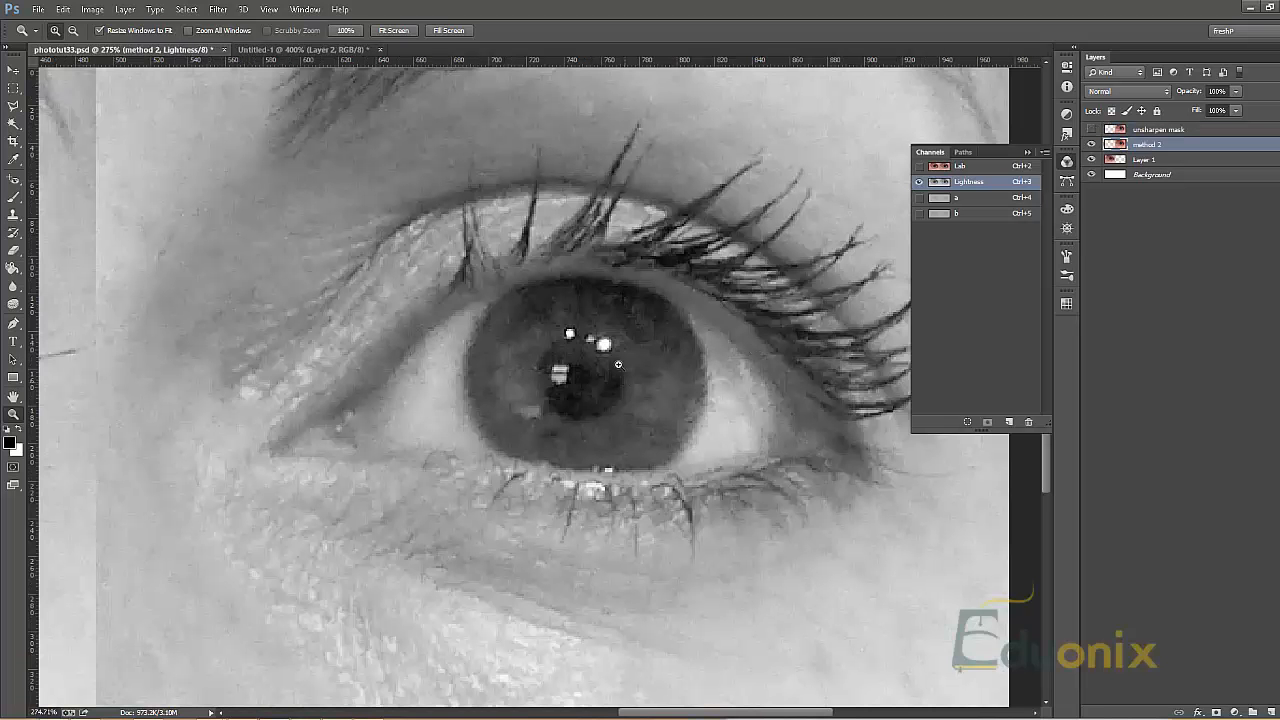
Step: Compare the full Lab composite with the Lightness channel alone on the method 2 layer
click(92, 9)
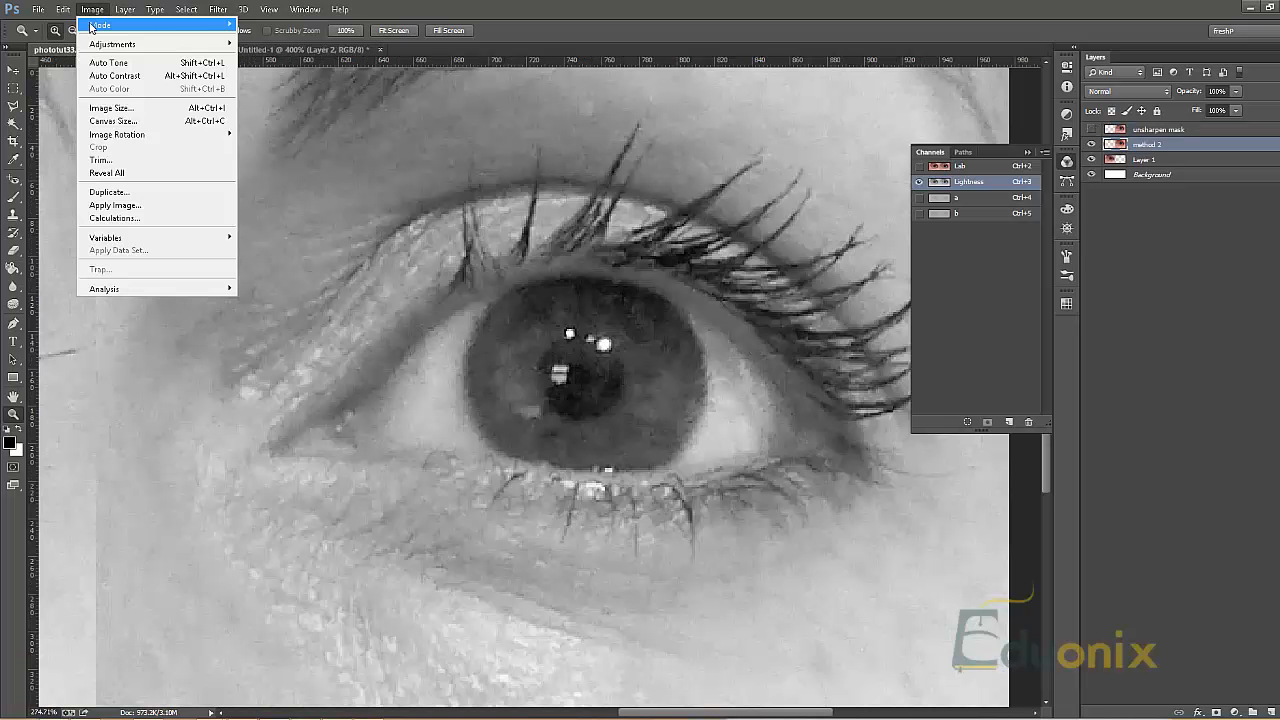
mouse_move(90, 25)
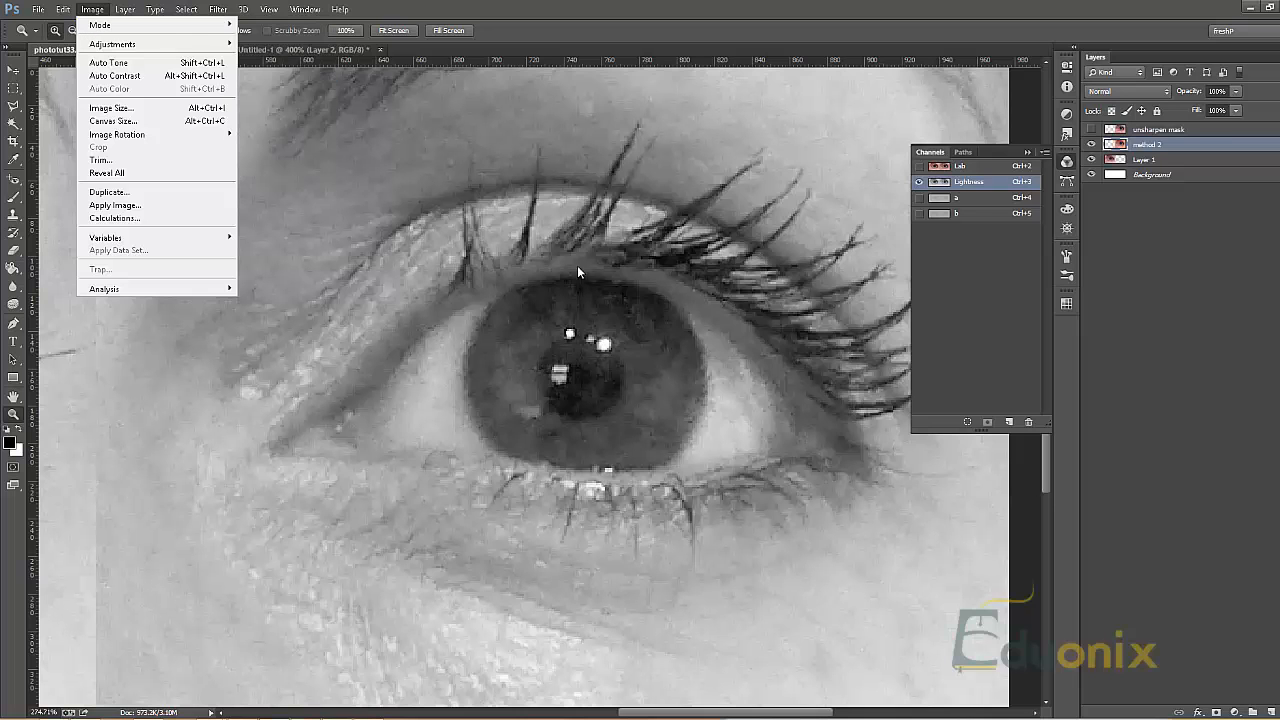
click(997, 240)
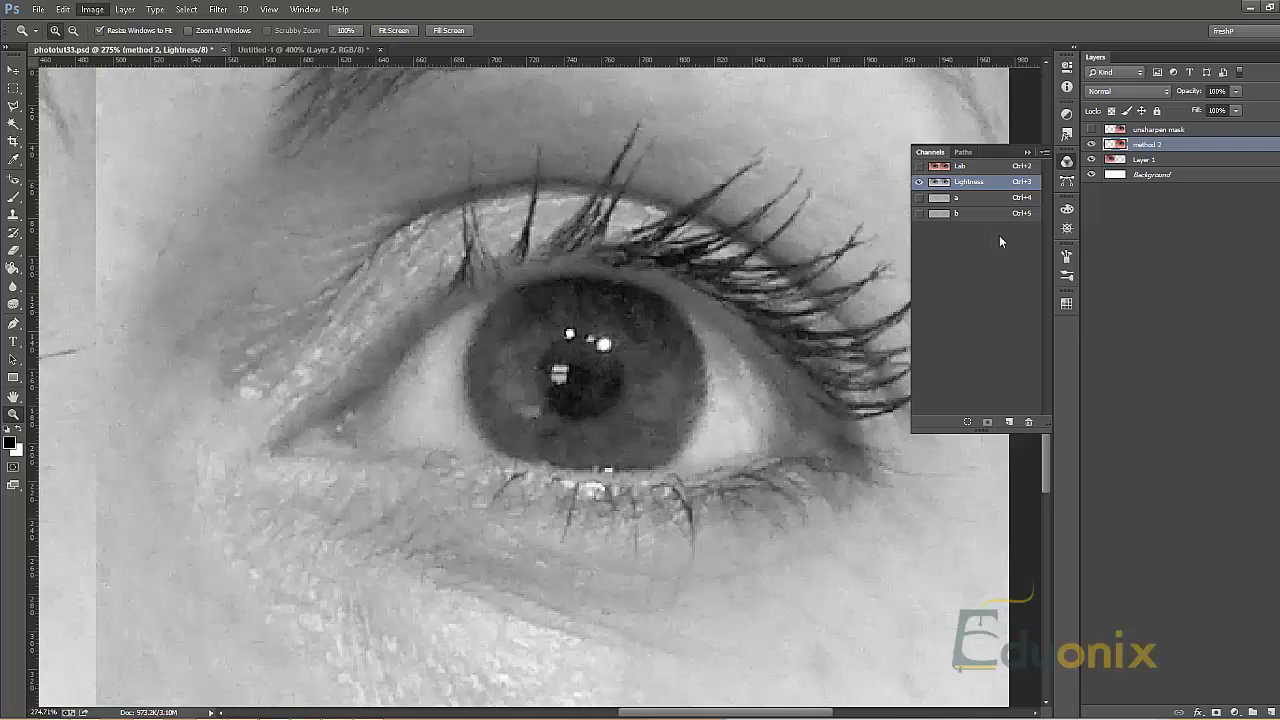
click(978, 168)
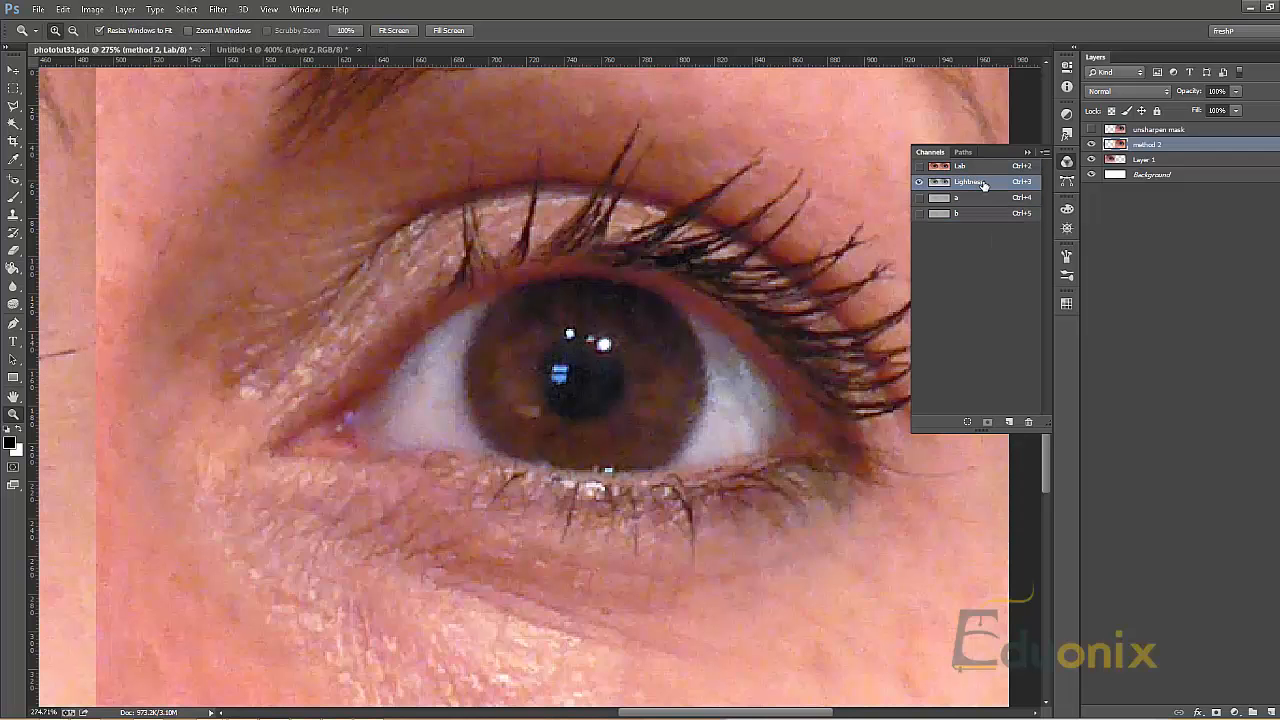
click(984, 185)
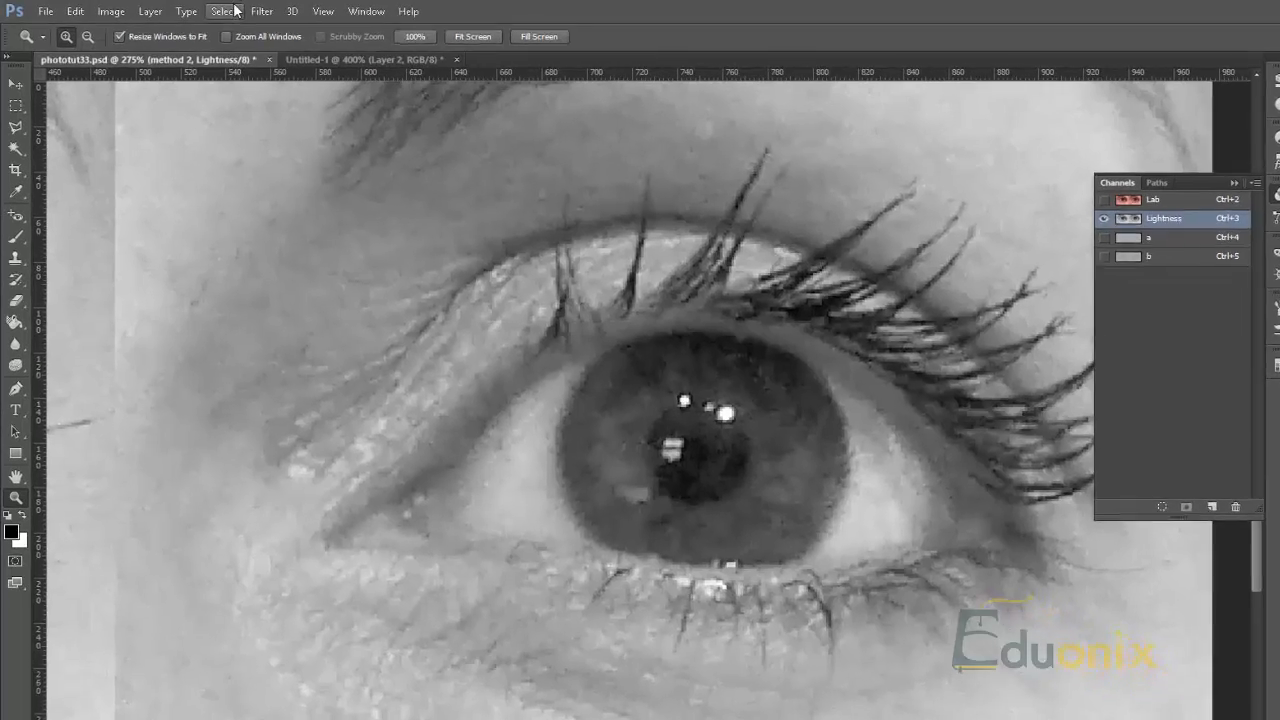
Step: Apply the Find Edges filter to the Lightness channel of the method 2 layer and compare it with the original eye
click(225, 11)
mouse_move(260, 11)
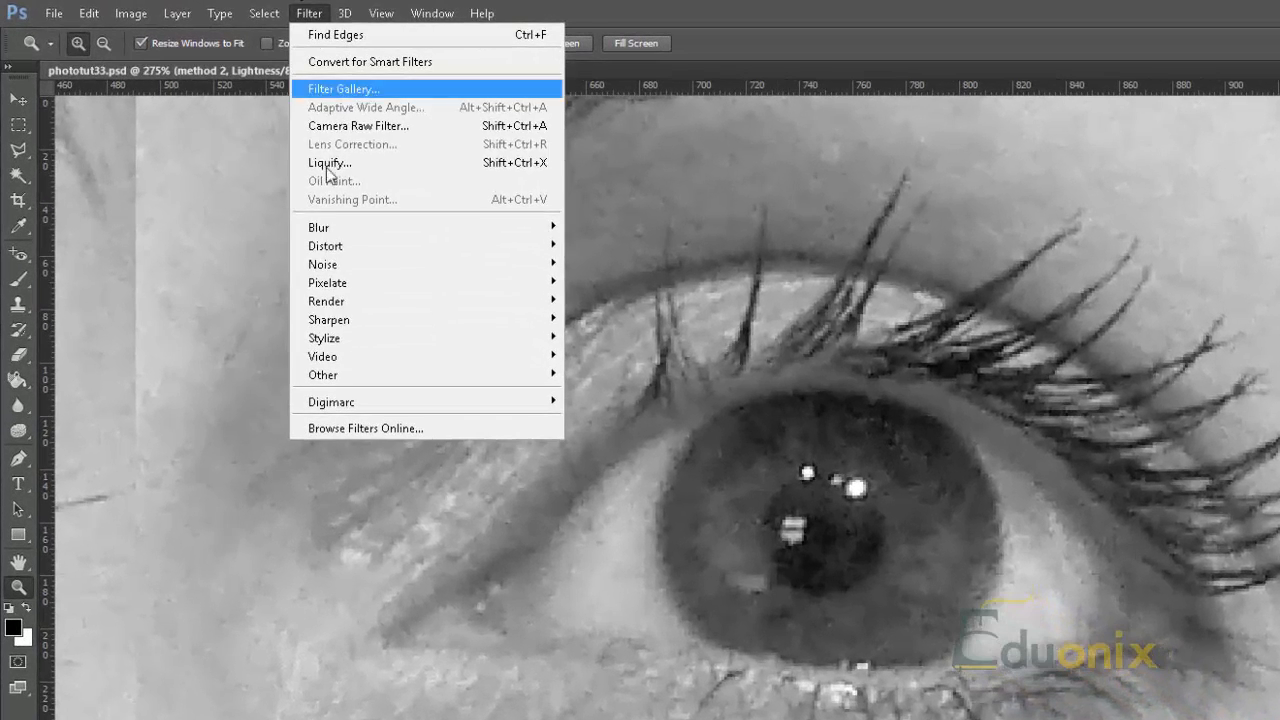
mouse_move(354, 311)
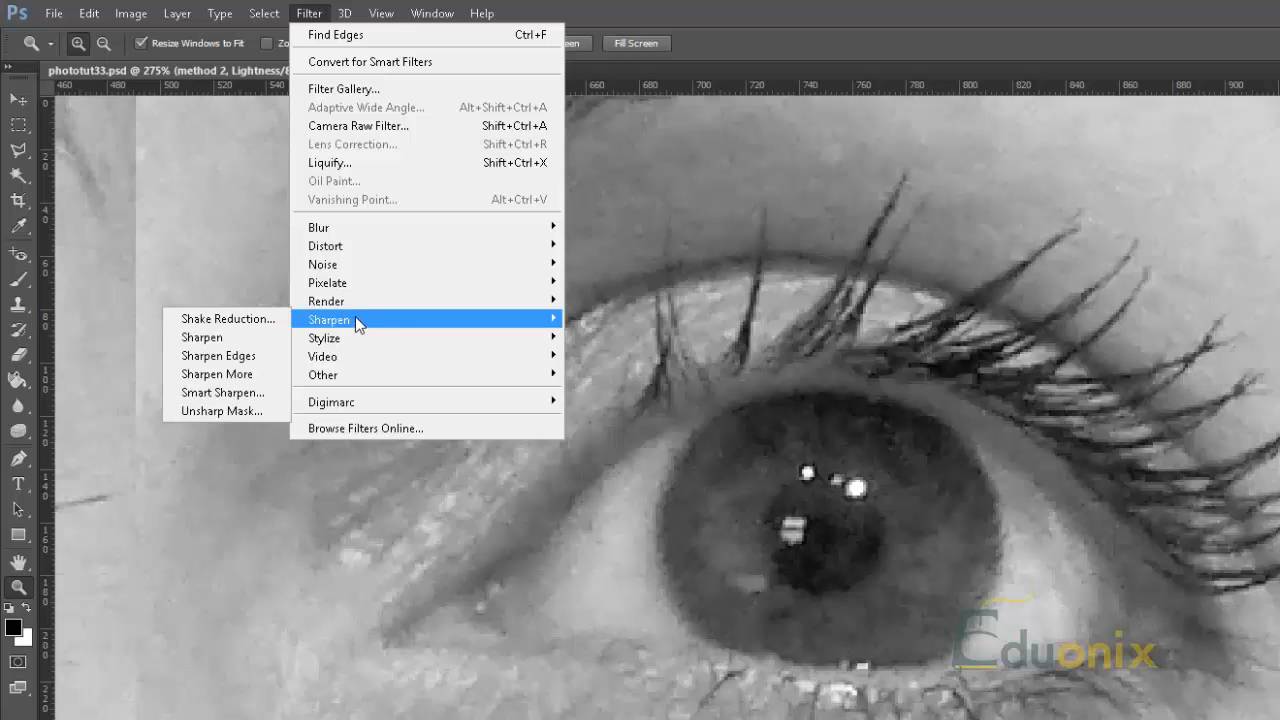
mouse_move(342, 339)
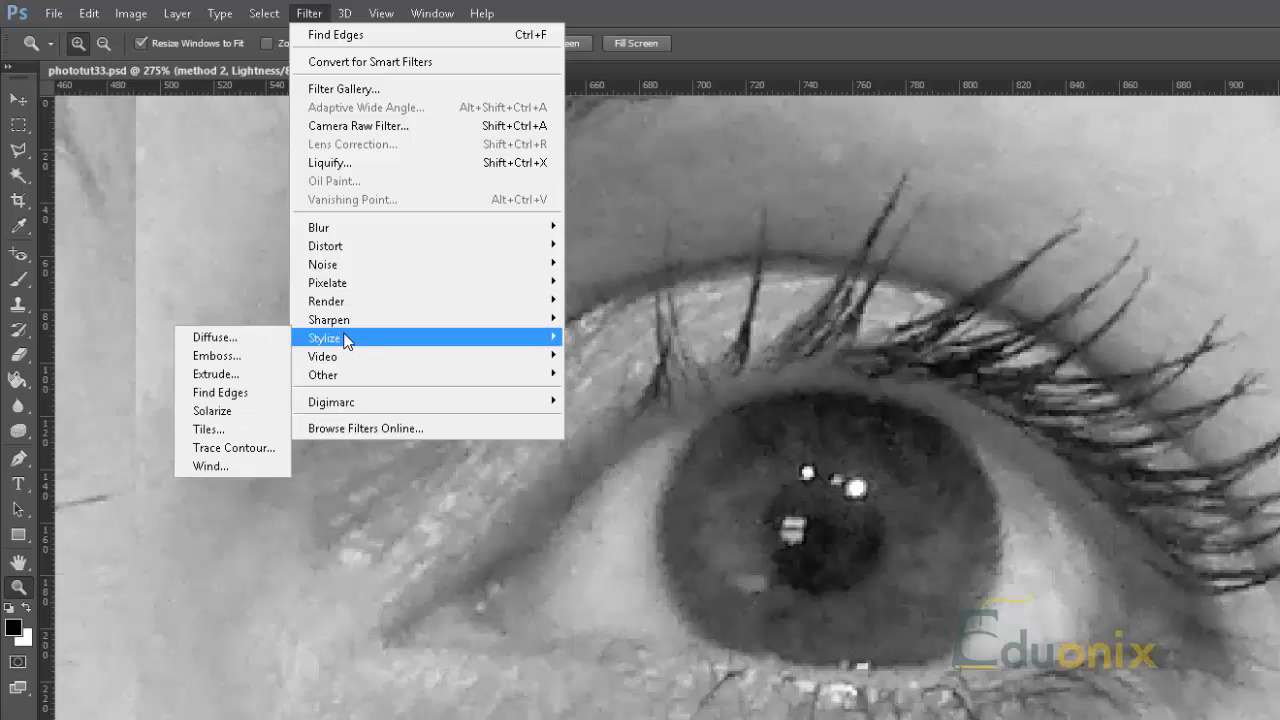
click(253, 392)
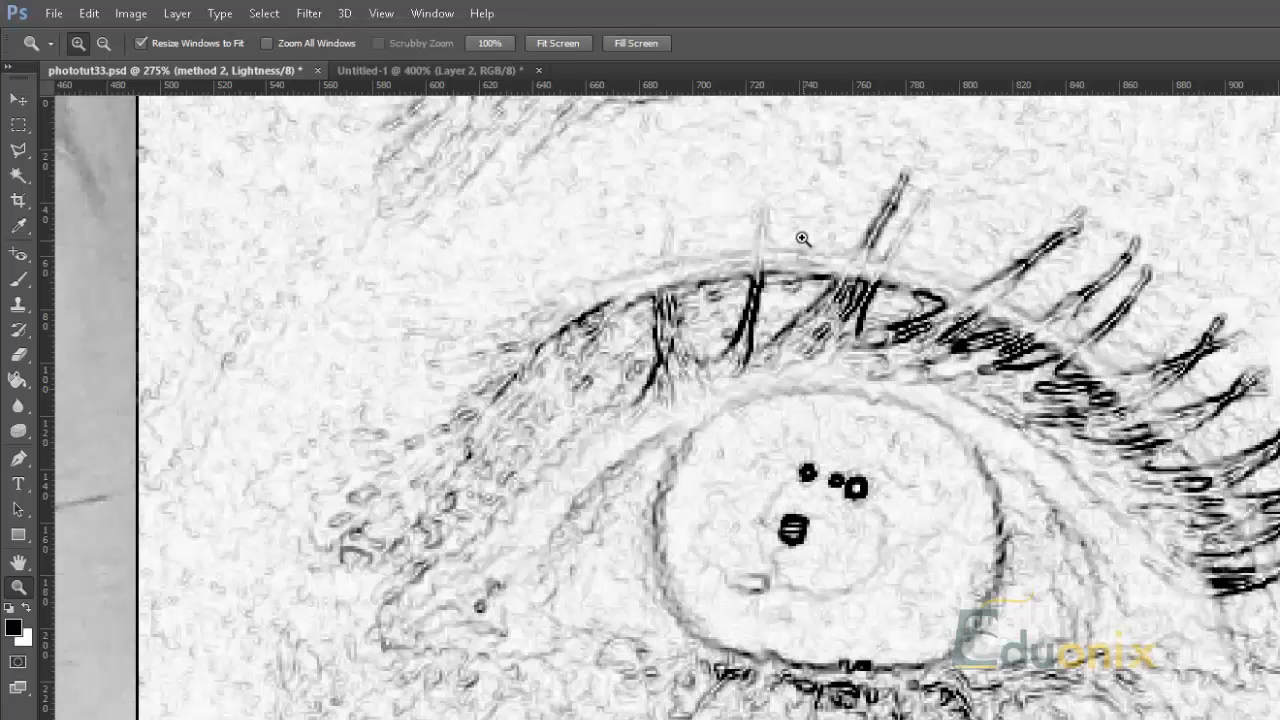
alt+click(960, 640)
click(958, 598)
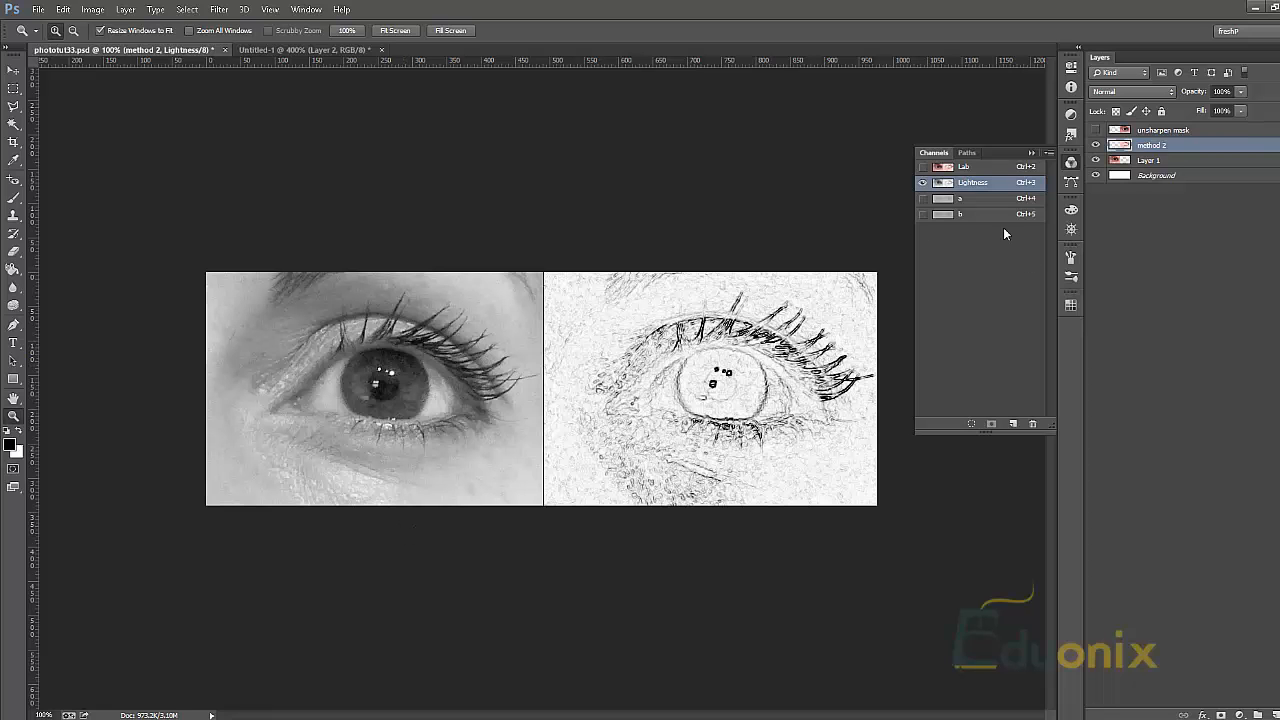
Step: Revert phototut33.psd to its last saved version
click(33, 9)
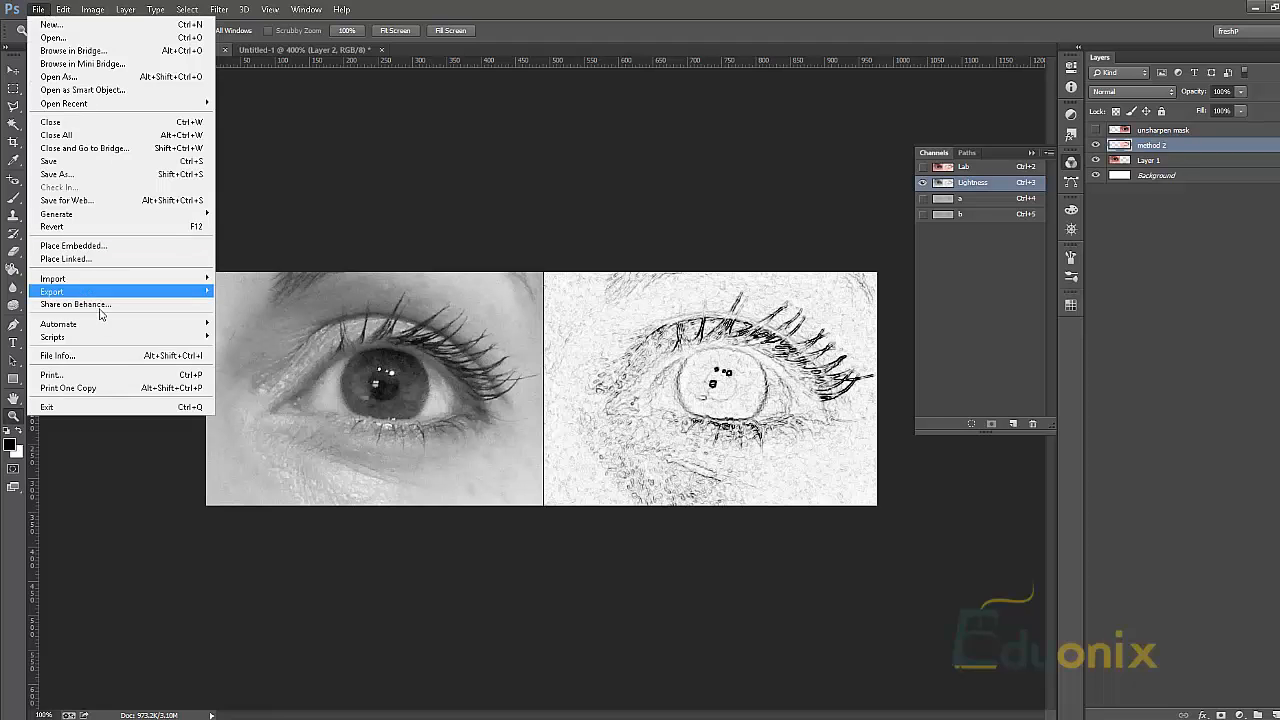
click(89, 226)
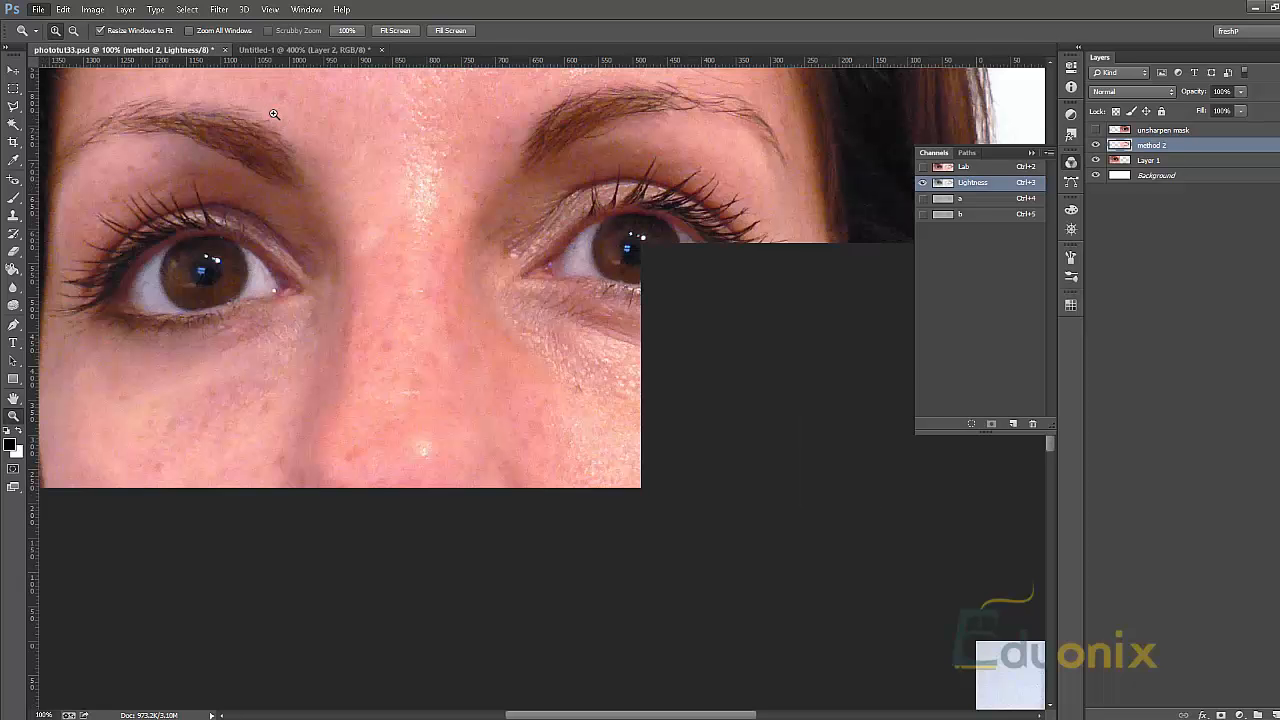
click(208, 9)
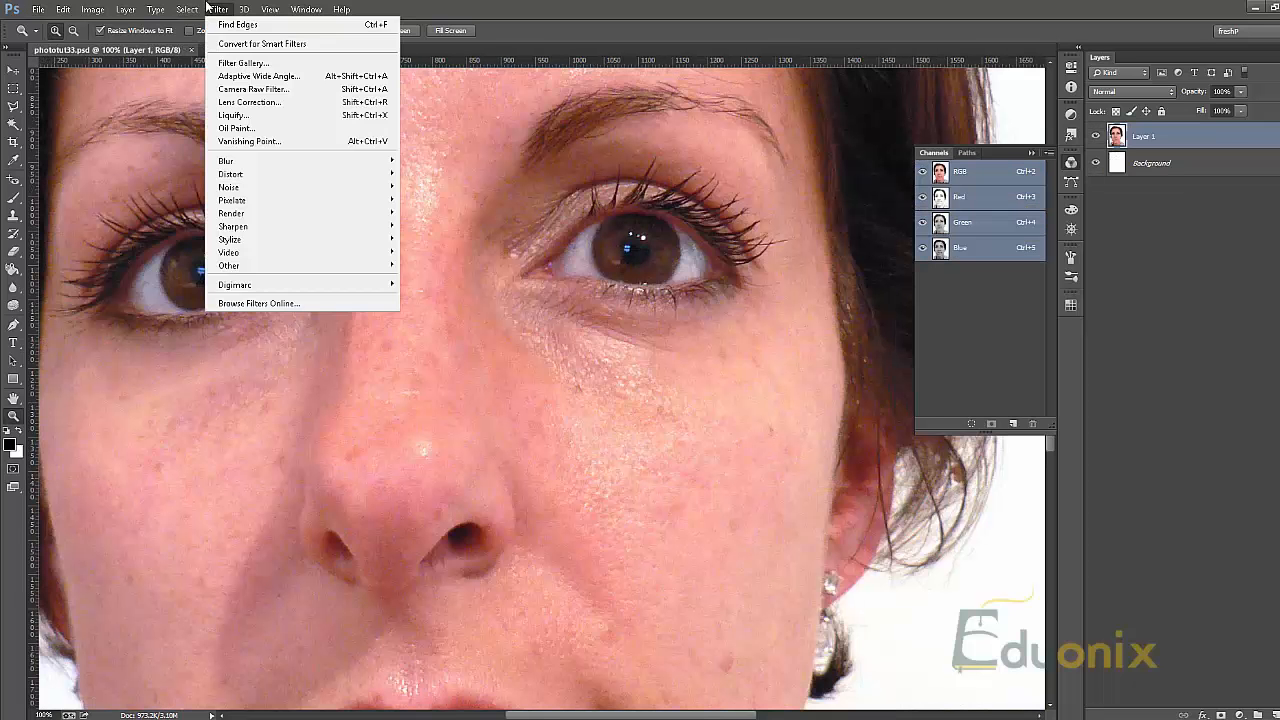
mouse_move(245, 167)
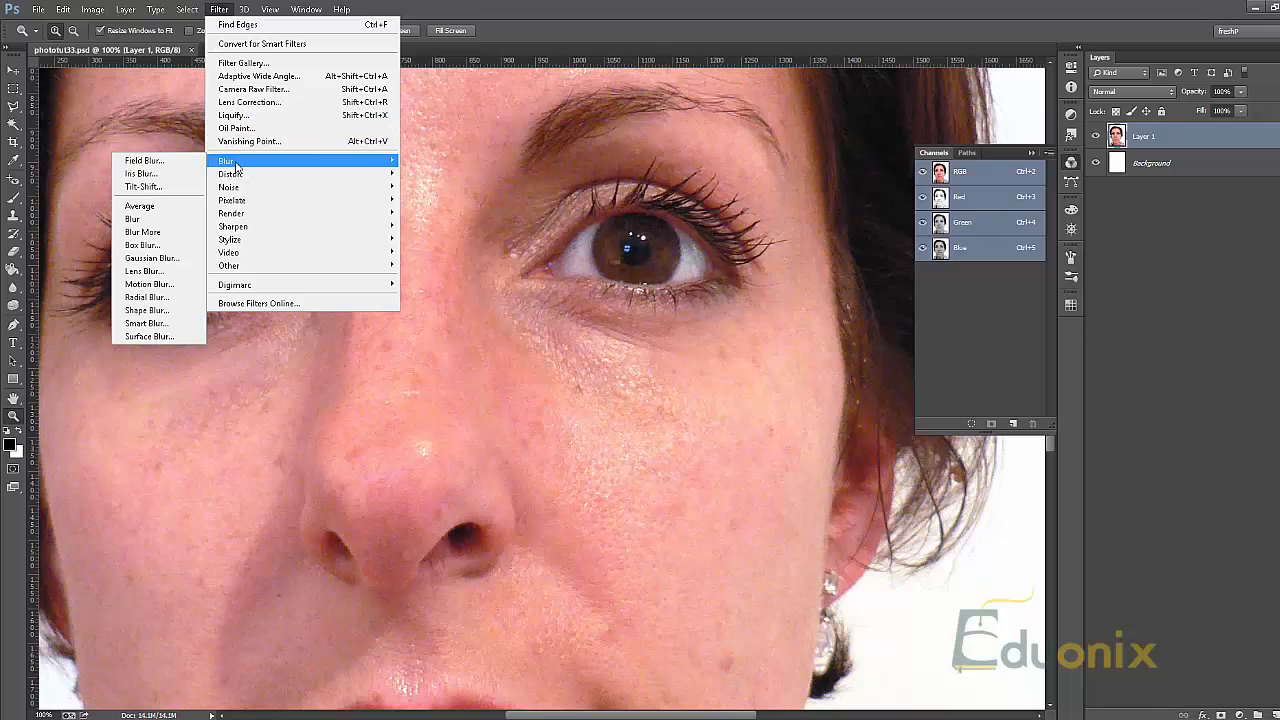
Step: Convert the portrait from RGB to Lab Color mode without flattening its layers
click(92, 9)
mouse_move(184, 24)
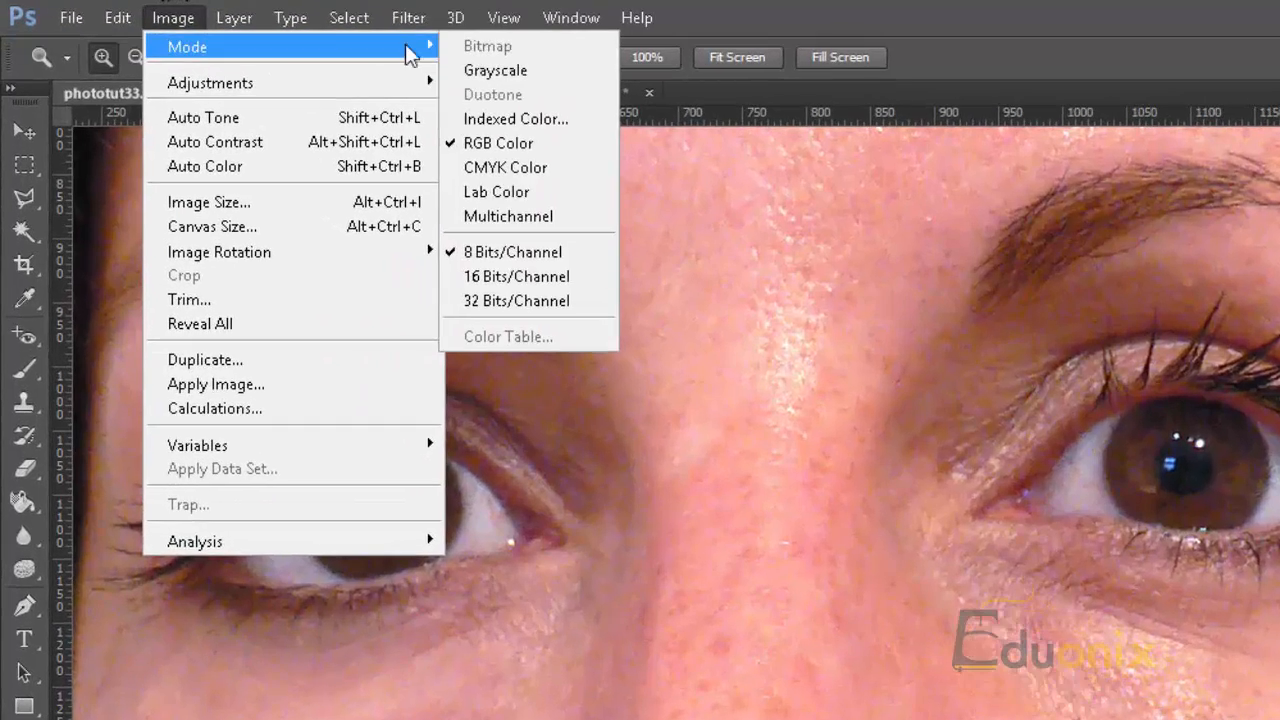
click(500, 189)
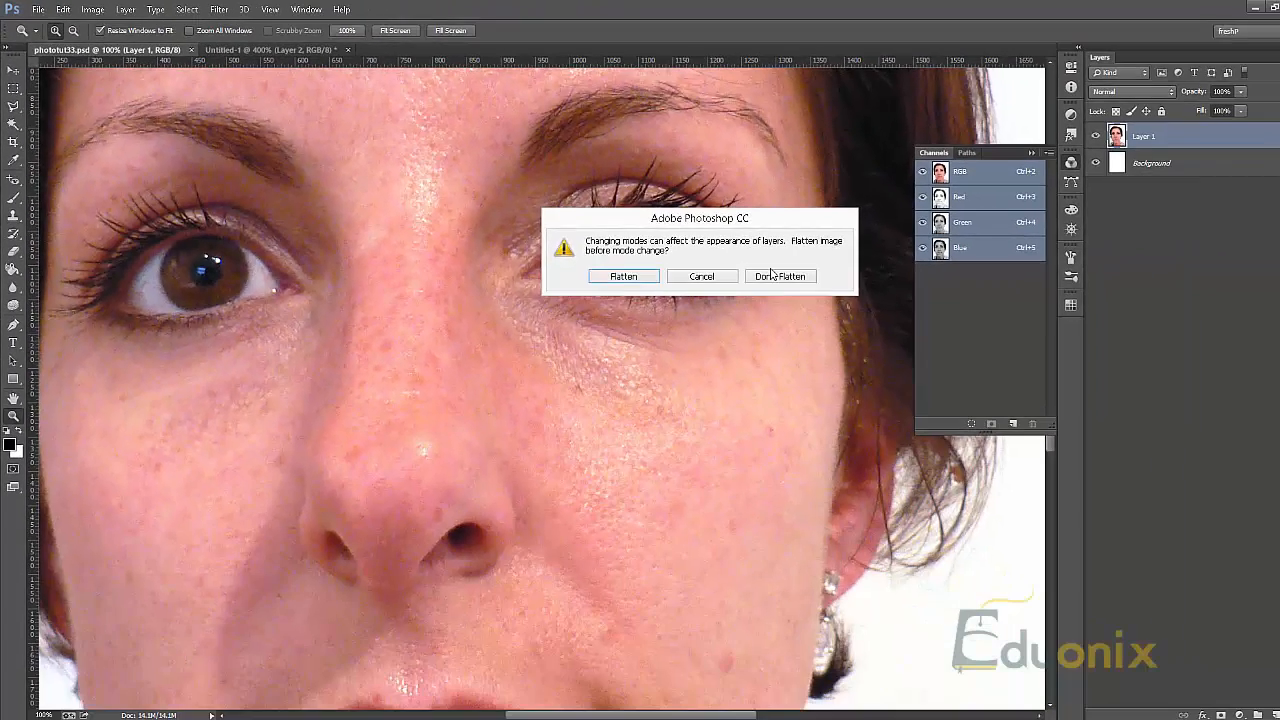
click(785, 274)
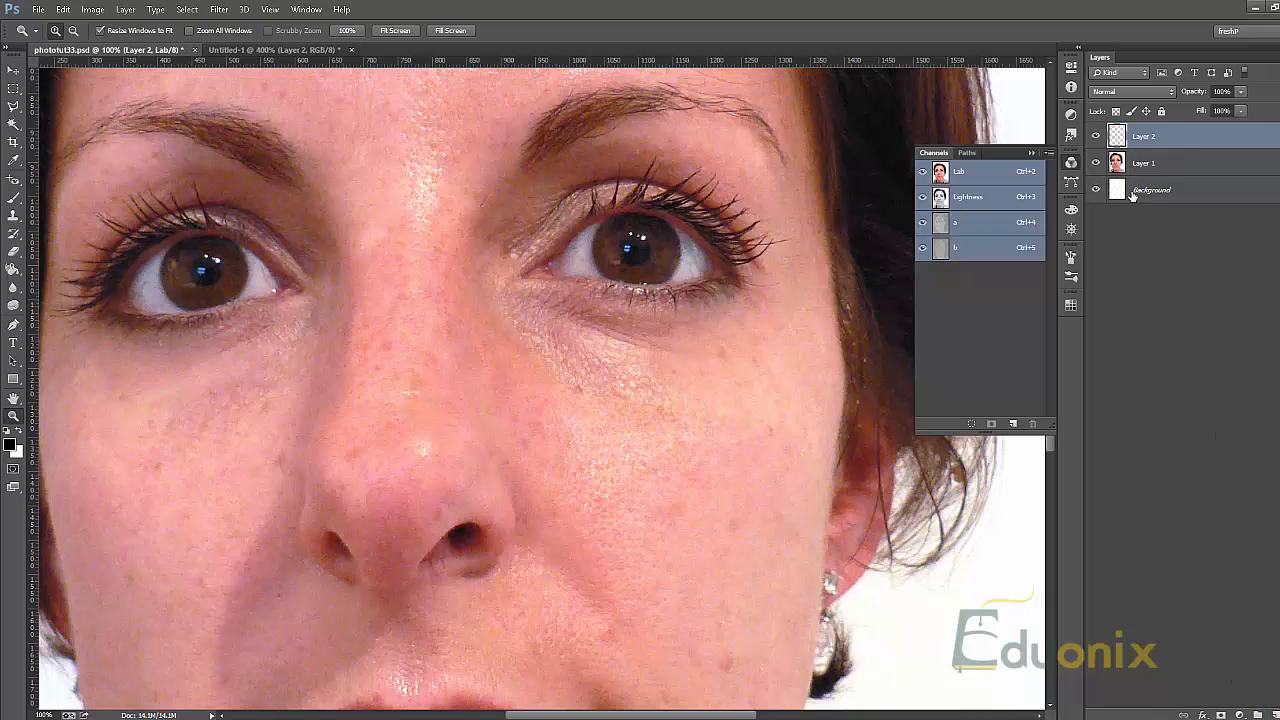
Step: Duplicate Layer 1 as Layer 1 copy and hide the empty Layer 2 above it
click(1143, 163)
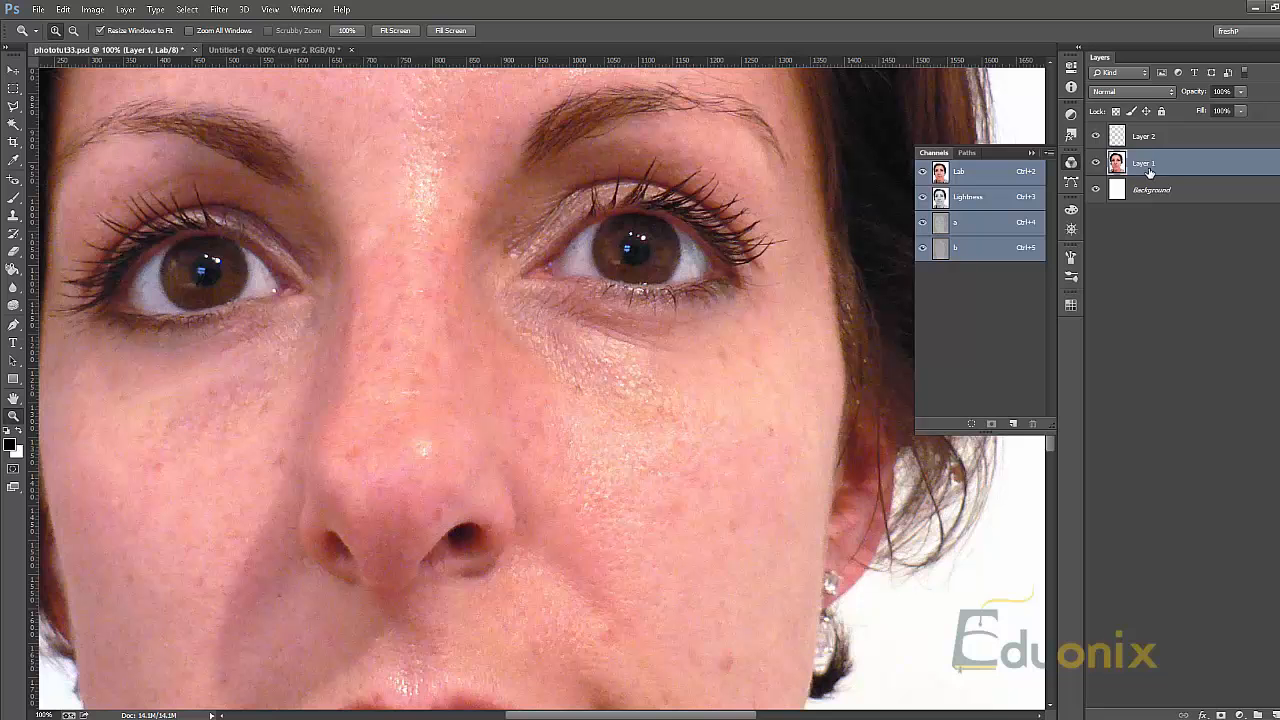
right_click(1155, 167)
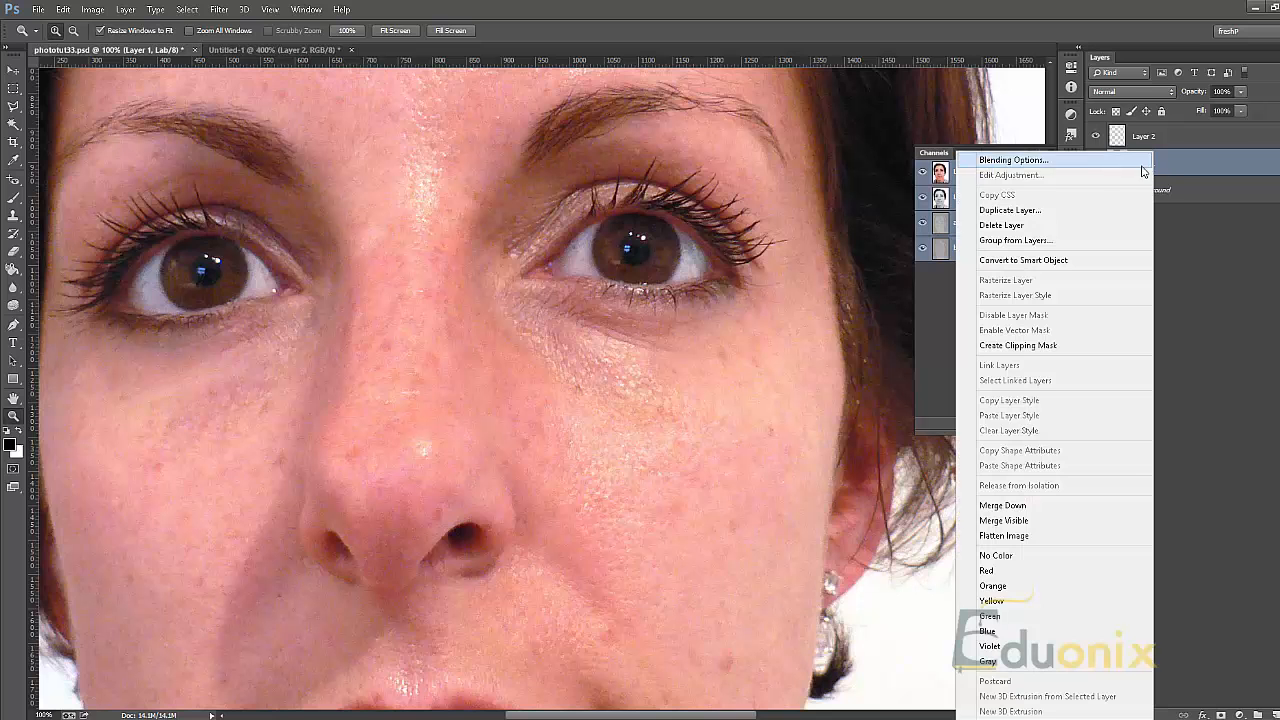
click(1018, 214)
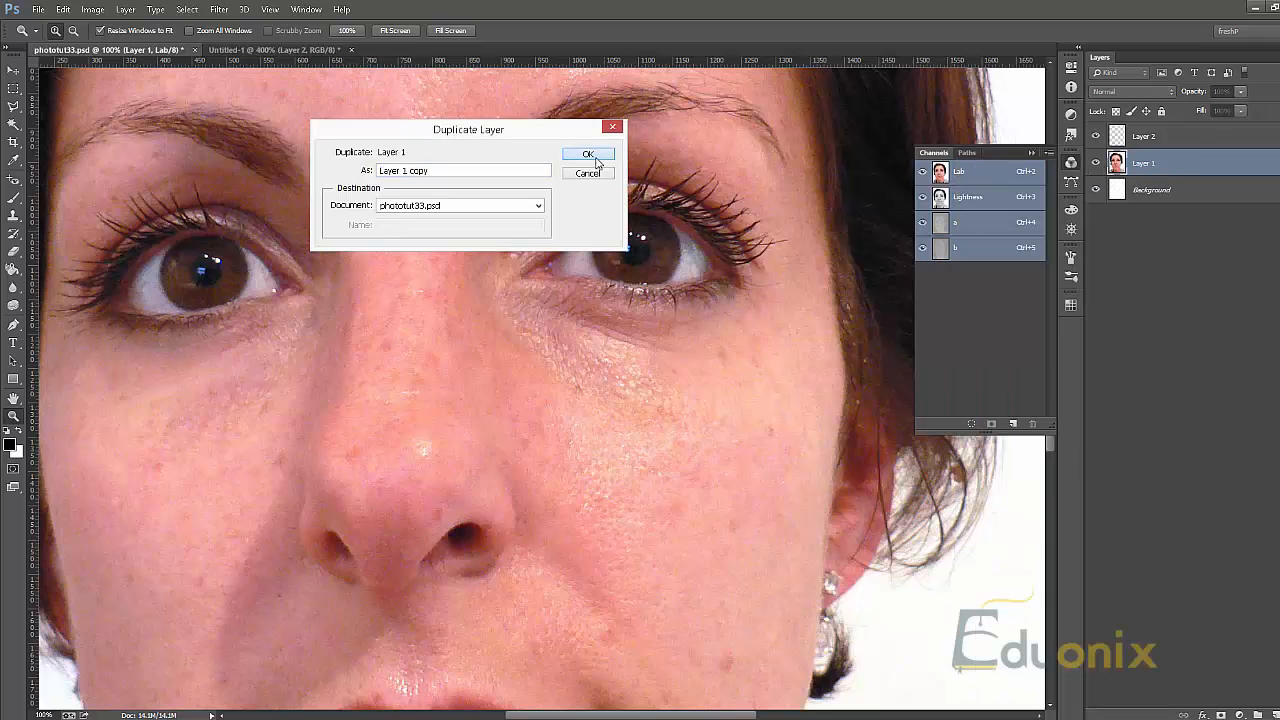
click(590, 170)
click(1096, 163)
click(1096, 136)
click(1096, 163)
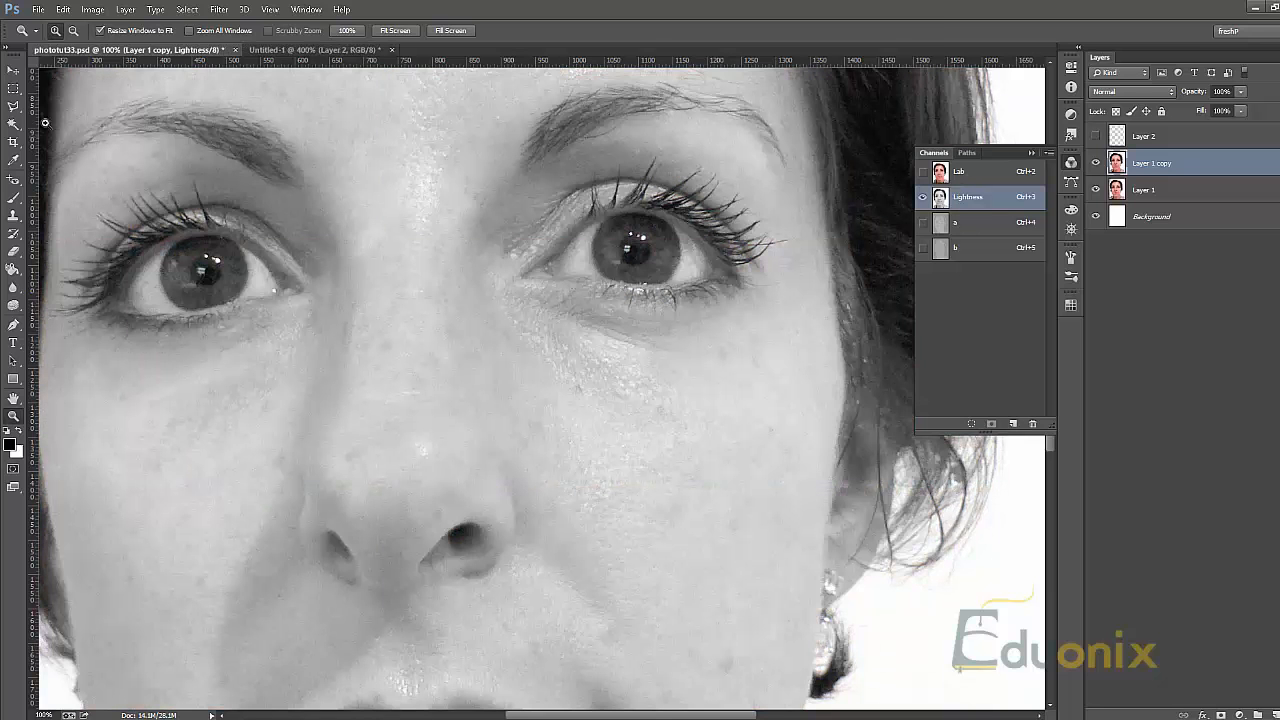
Step: Apply the Find Edges filter to the Lightness channel of Layer 1 copy and inspect the whole face
click(219, 9)
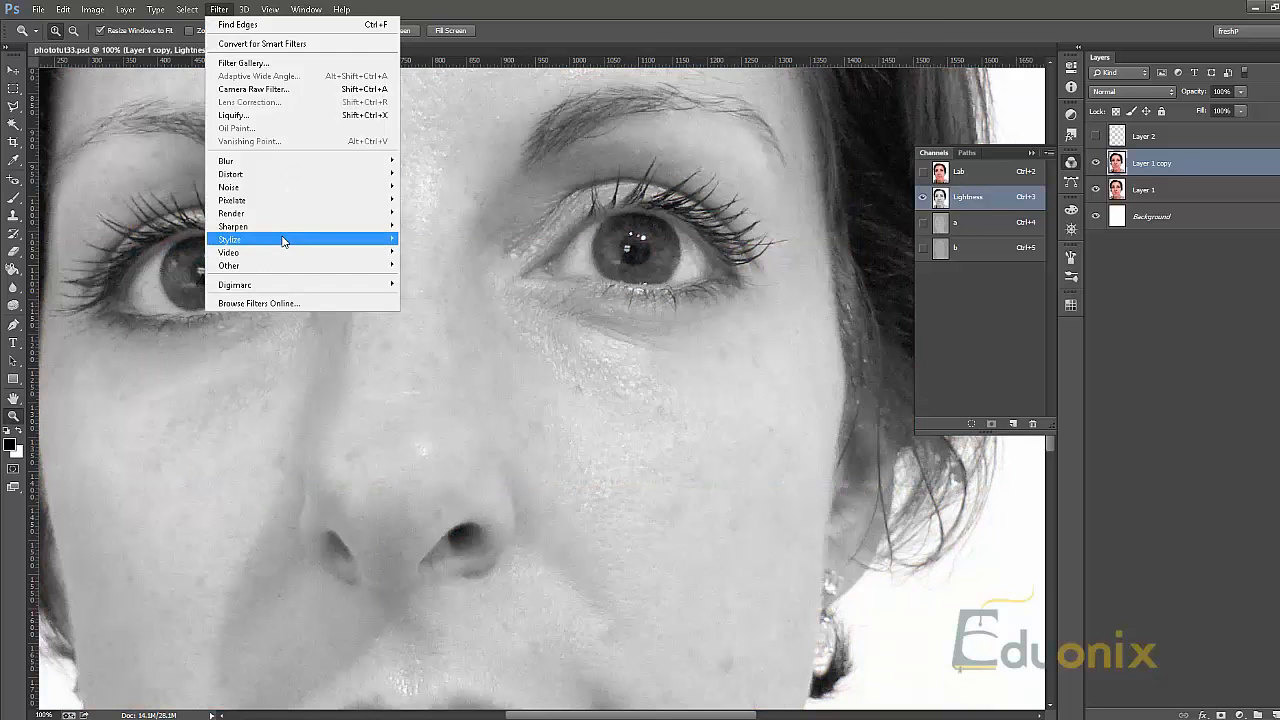
mouse_move(253, 246)
click(171, 280)
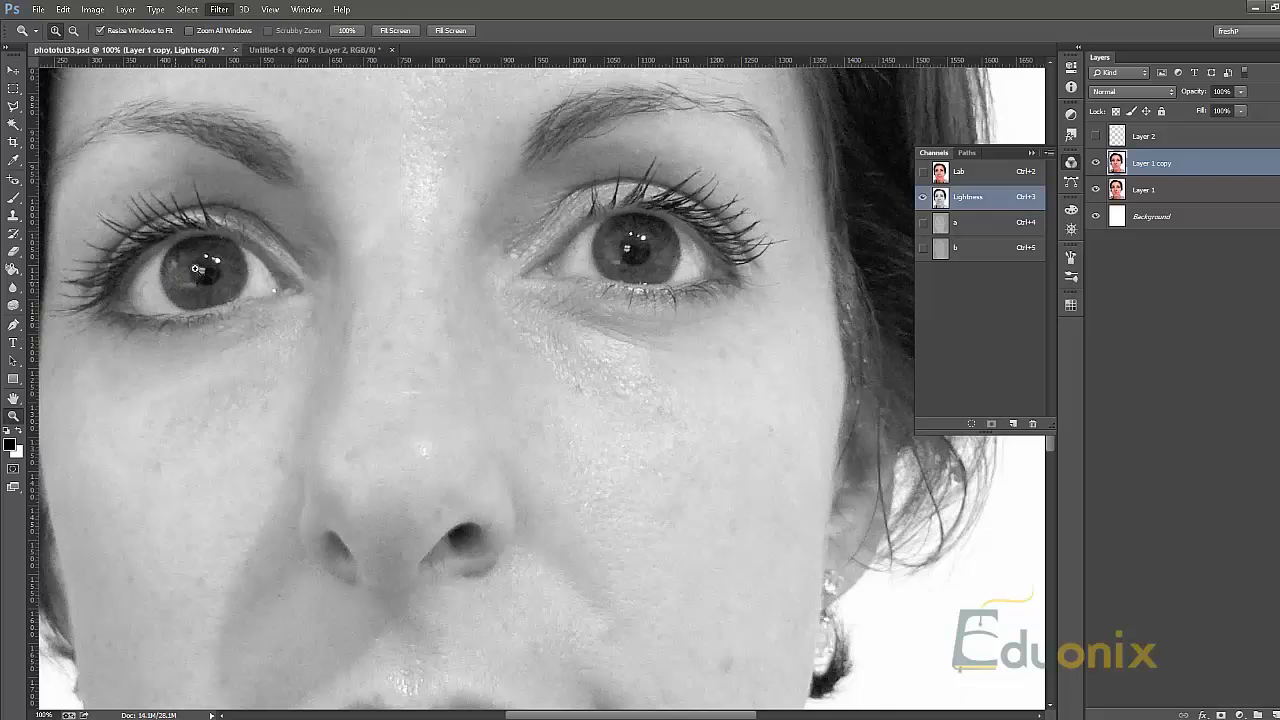
alt+click(565, 533)
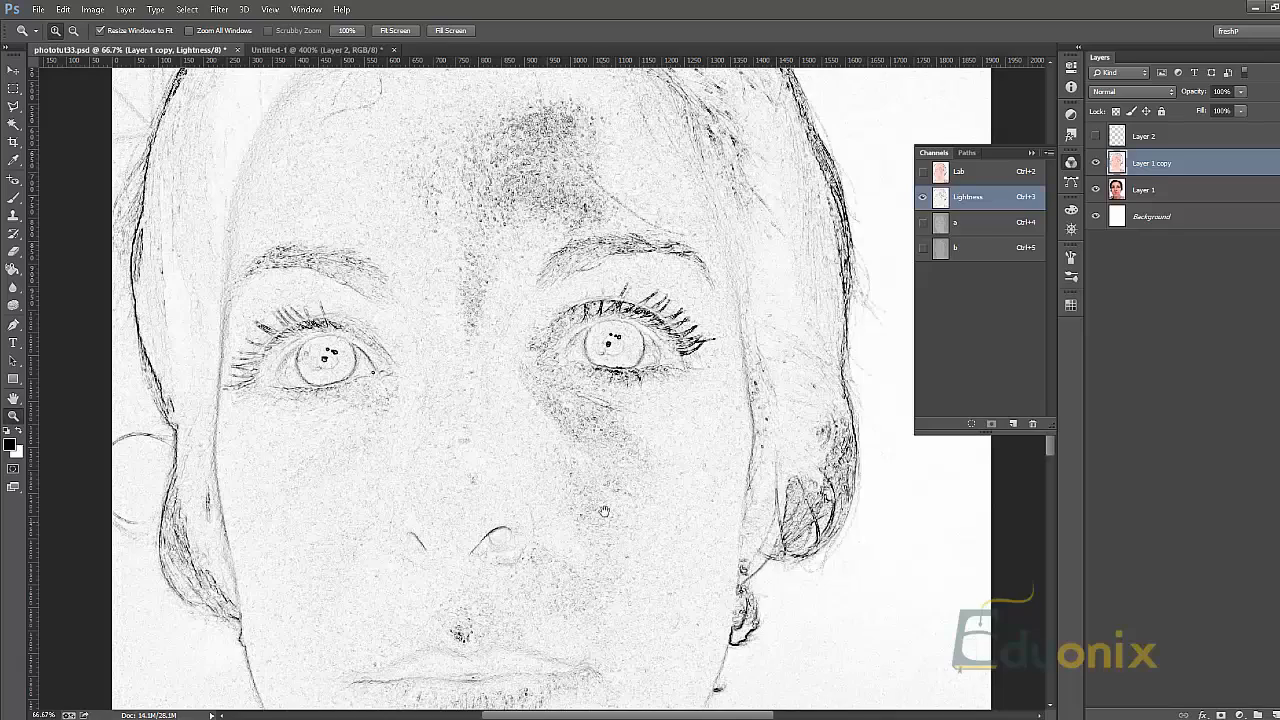
drag(604, 521, 652, 408)
alt+click(650, 404)
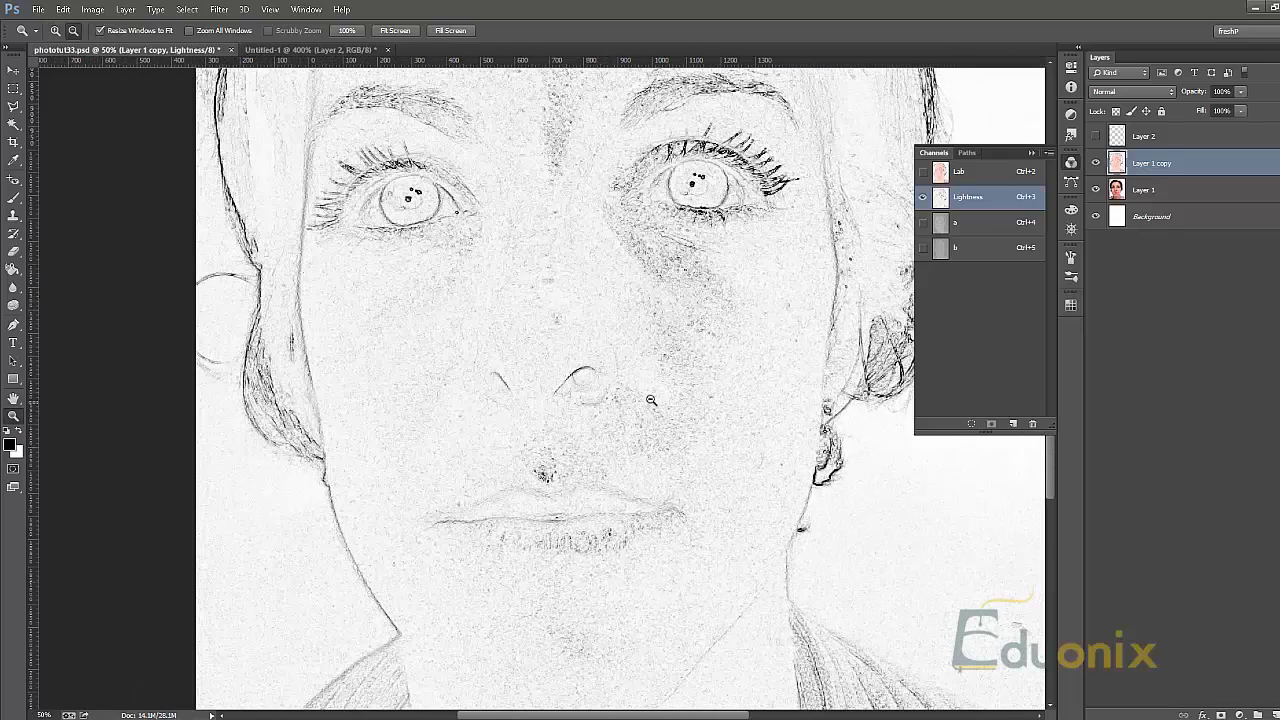
alt+click(648, 401)
Step: Duplicate Layer 1 as Layer 1 copy 2 and hide the original Layer 1
right_click(1170, 190)
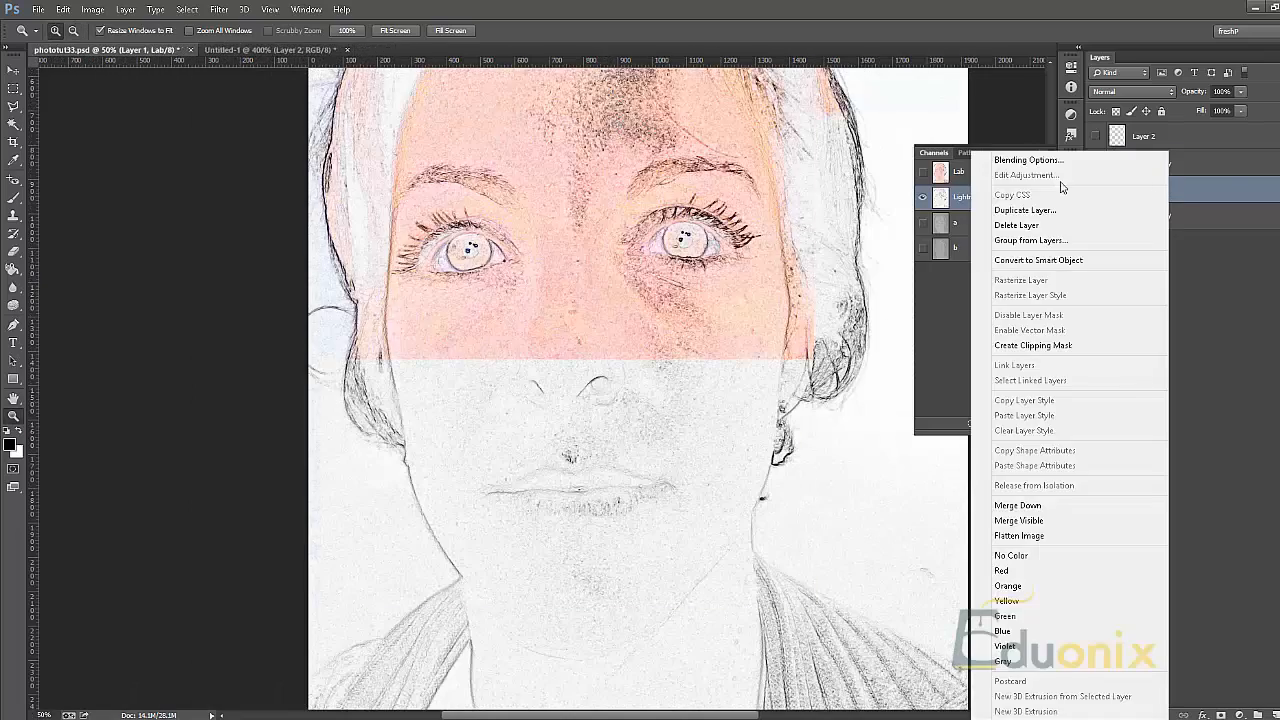
click(1049, 207)
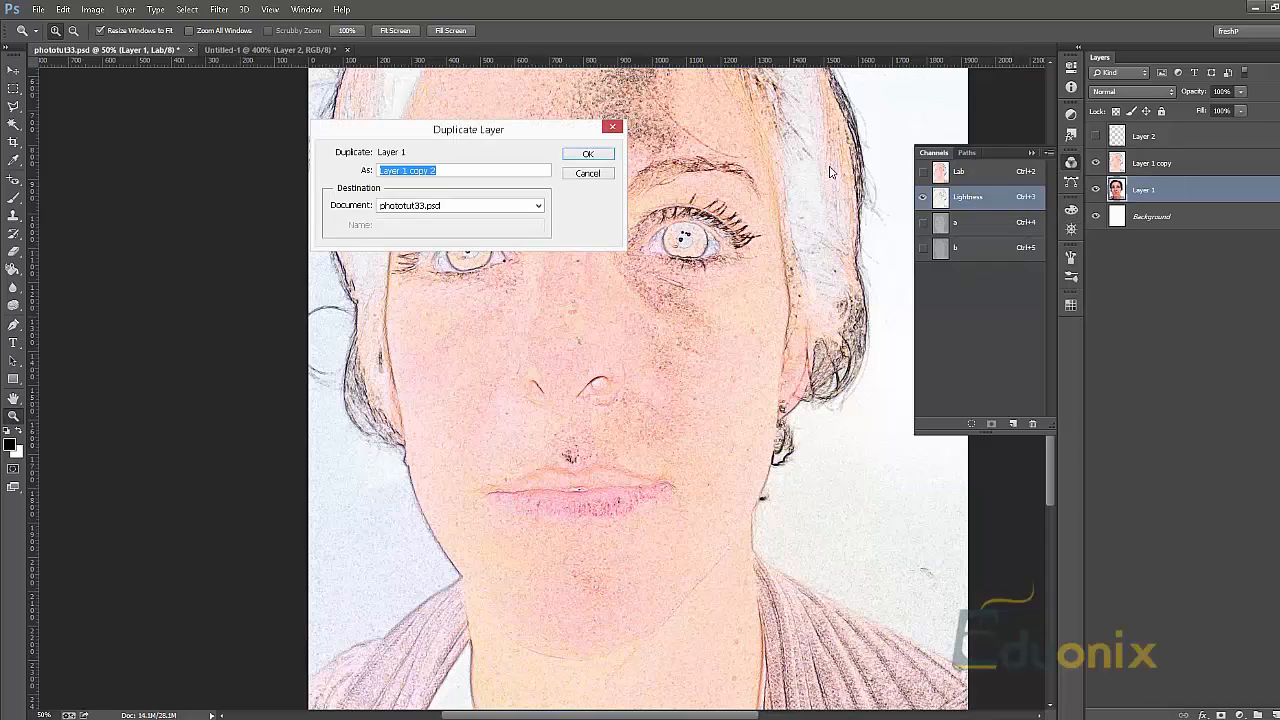
click(588, 155)
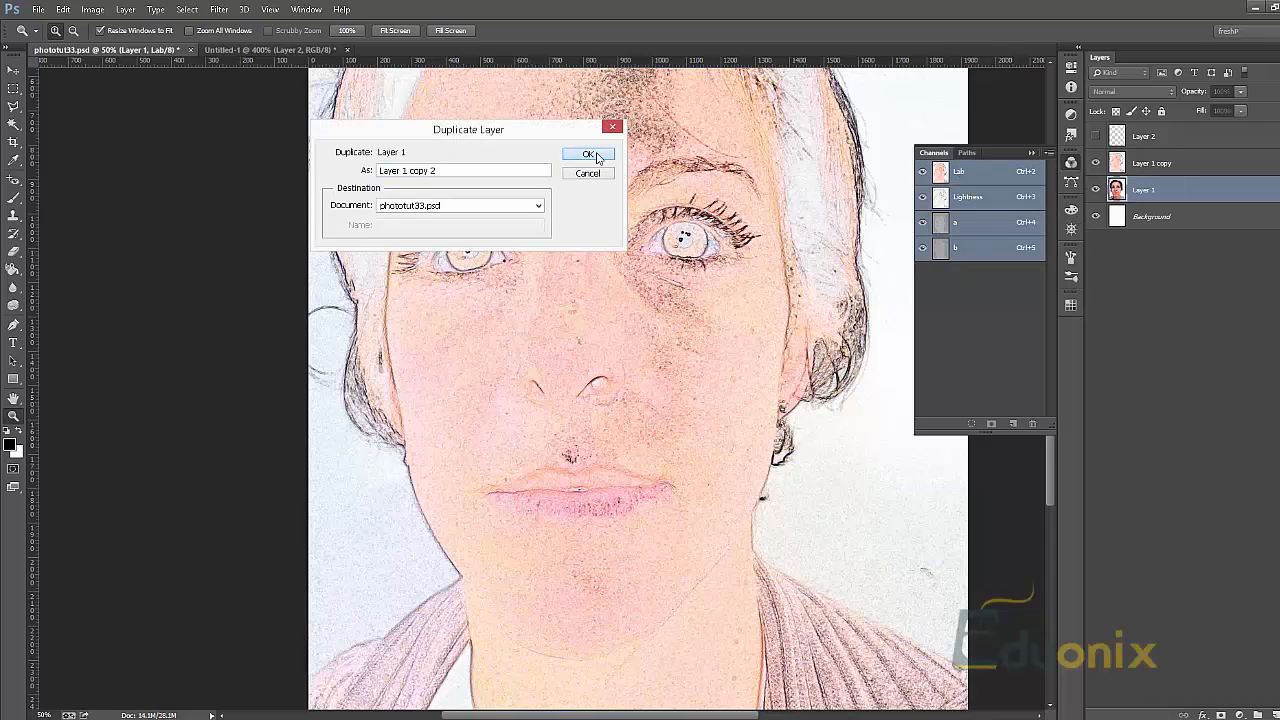
click(1096, 216)
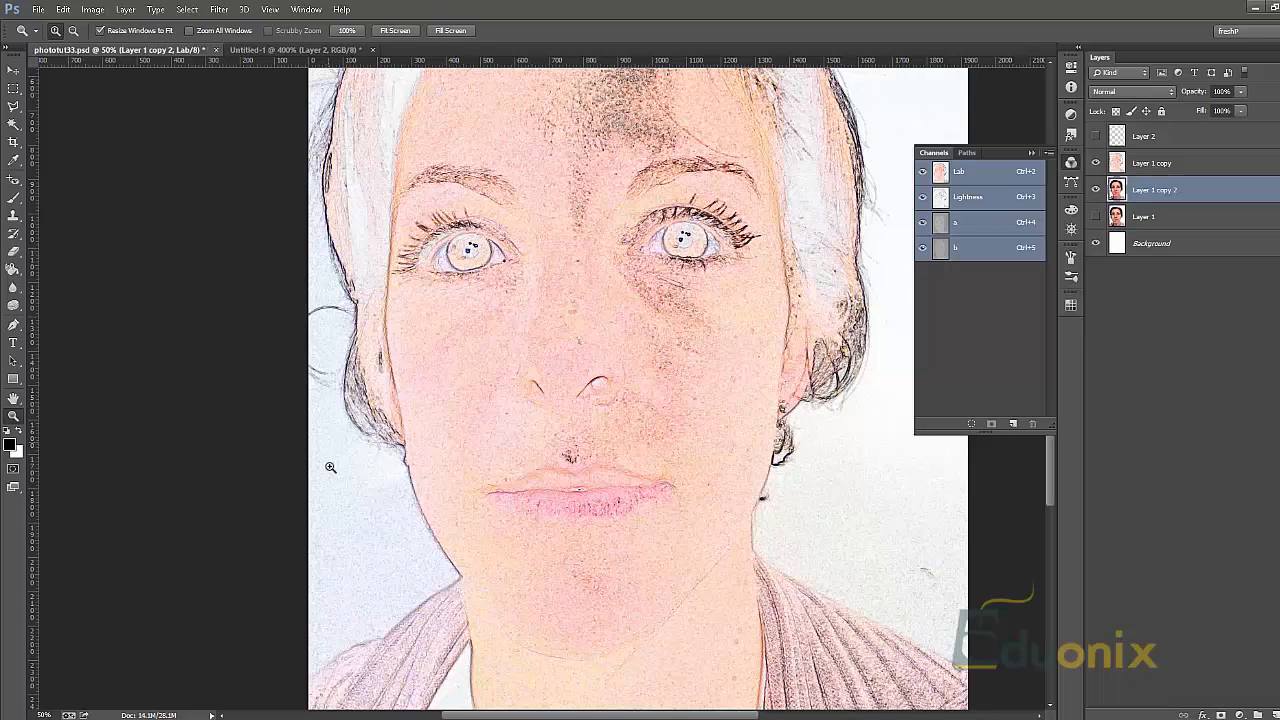
Step: Hide Layer 1 copy and select the entire canvas of Layer 1 copy 2 with the Lab composite channel active
click(992, 200)
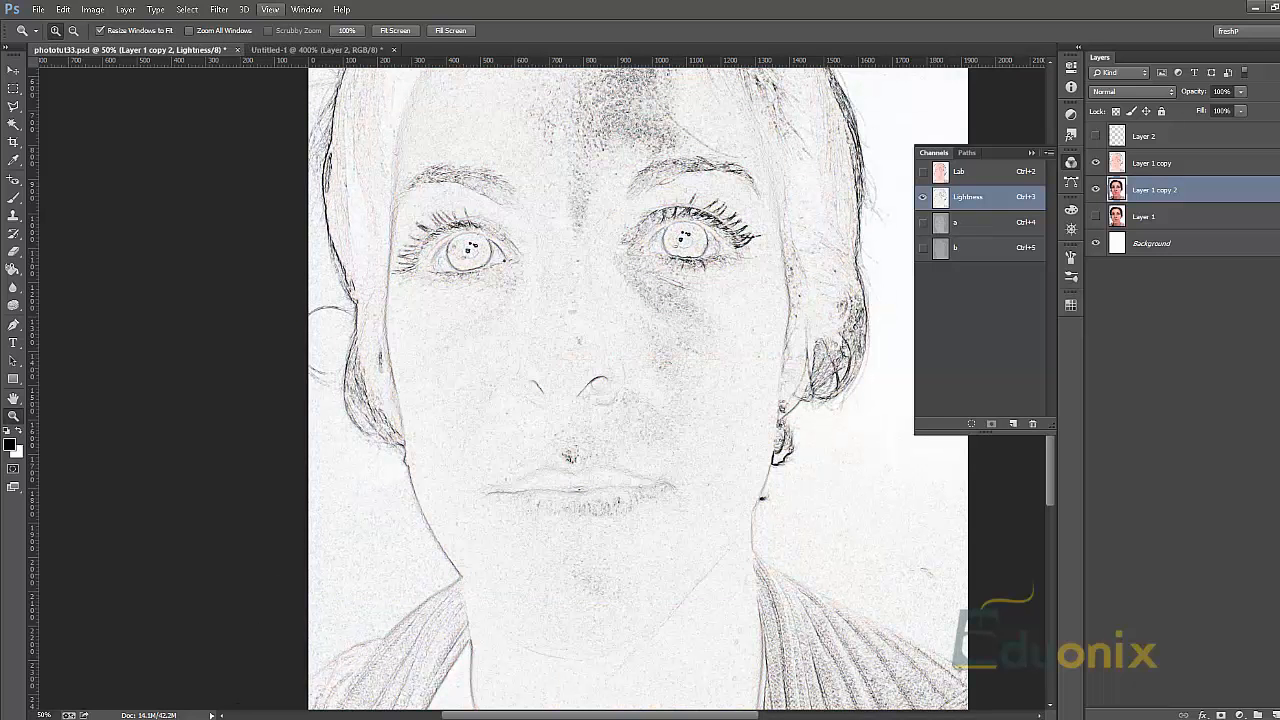
click(1095, 163)
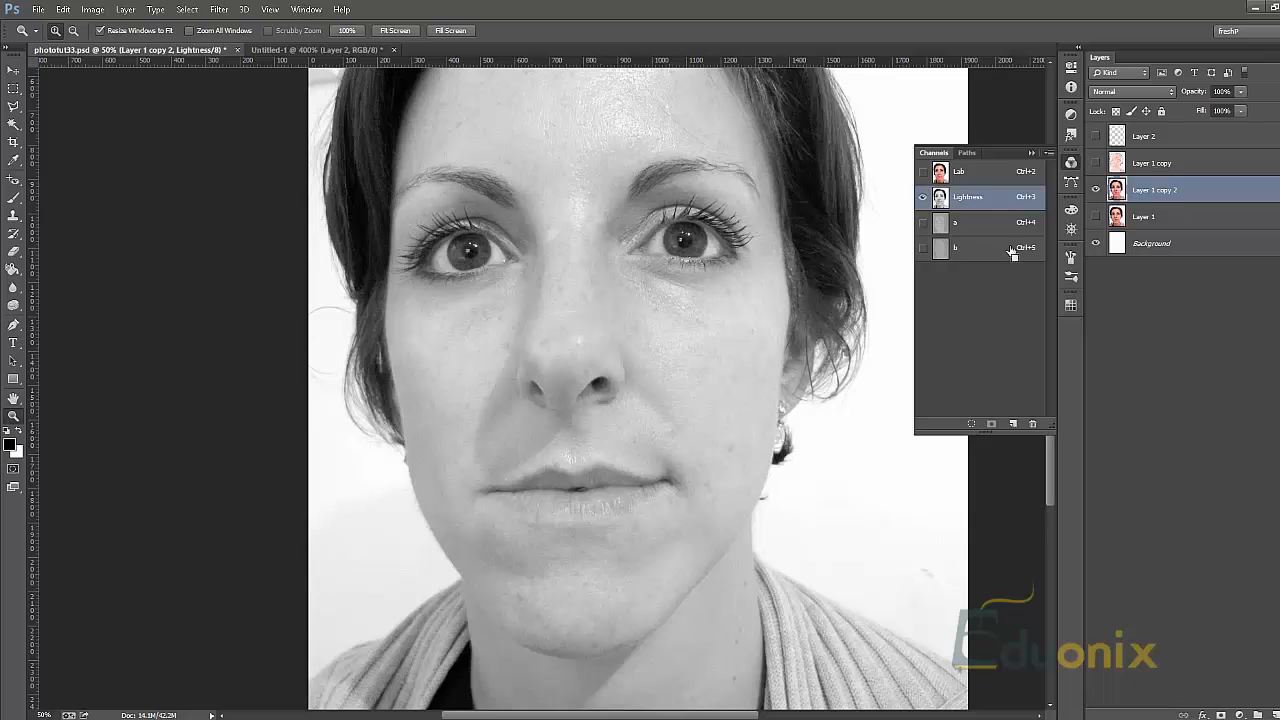
click(982, 175)
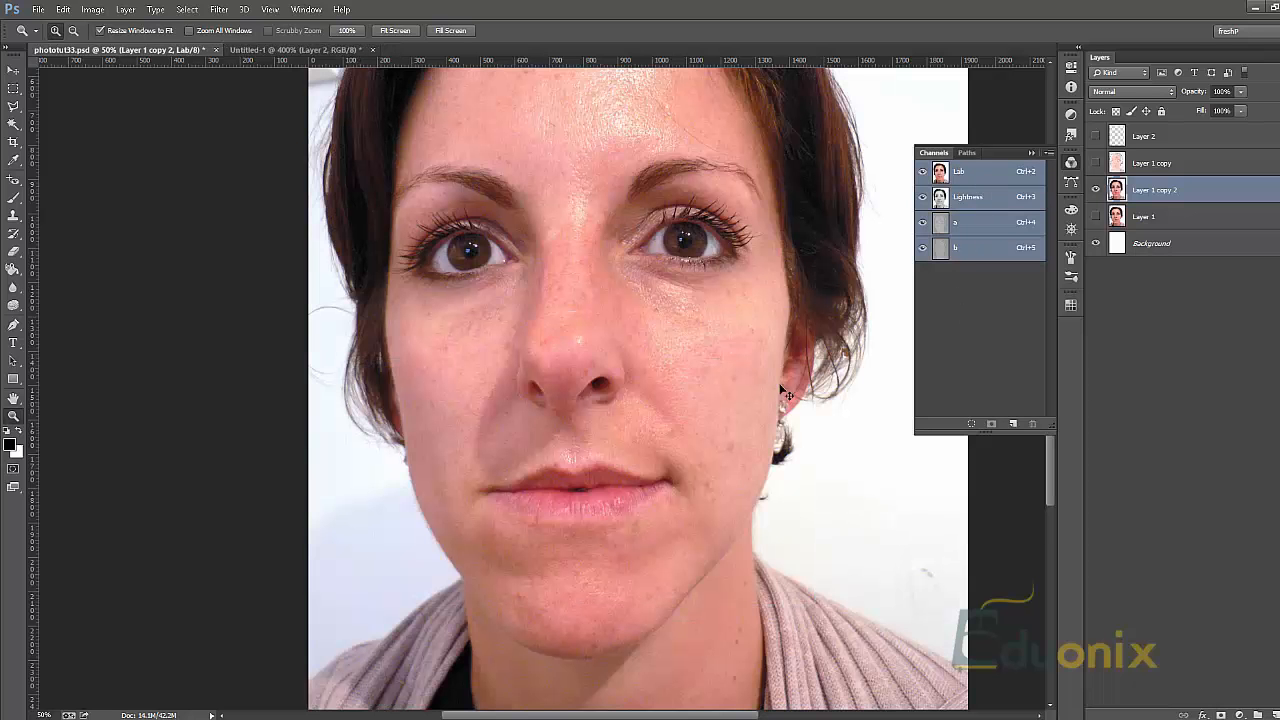
key(ctrl+a)
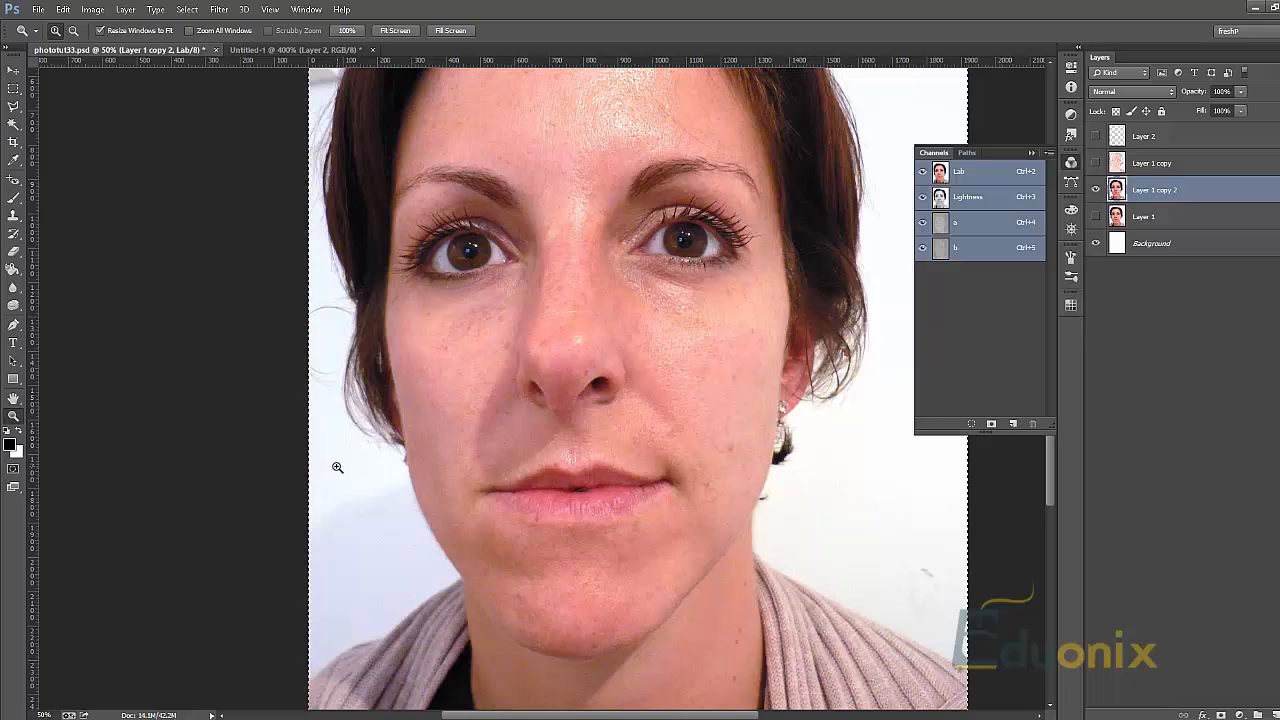
click(1013, 424)
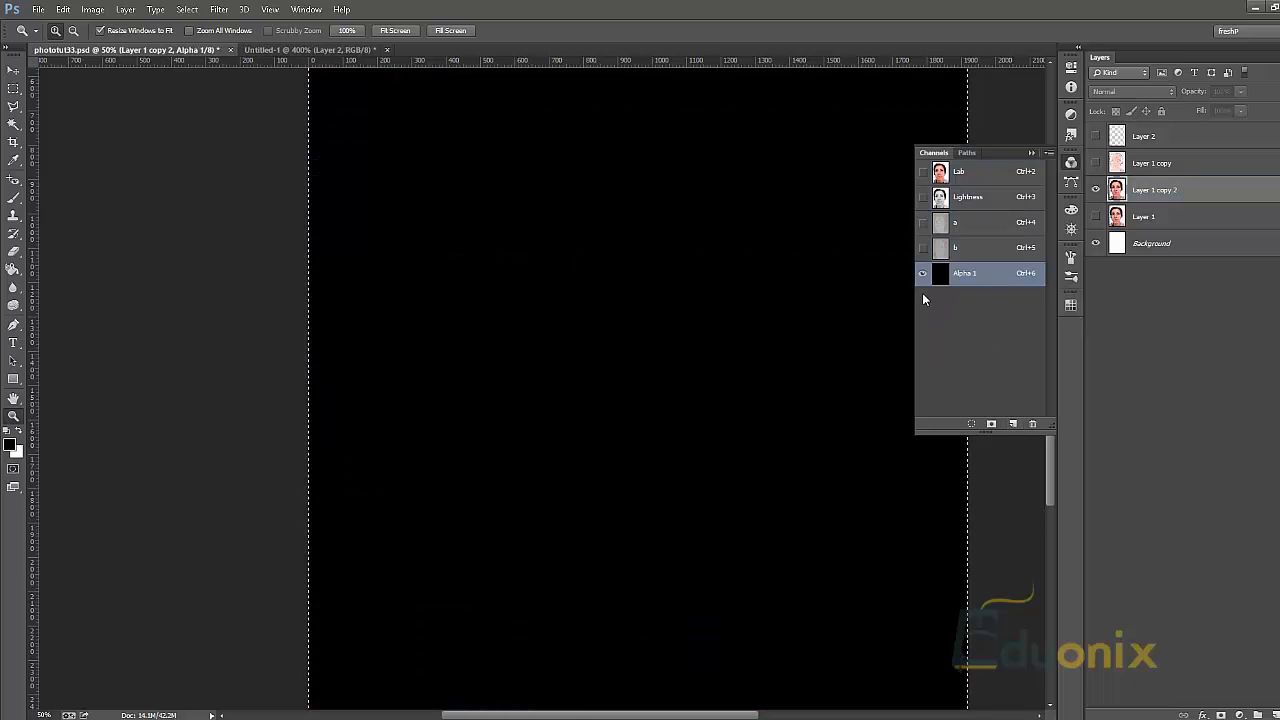
key(ctrl+z)
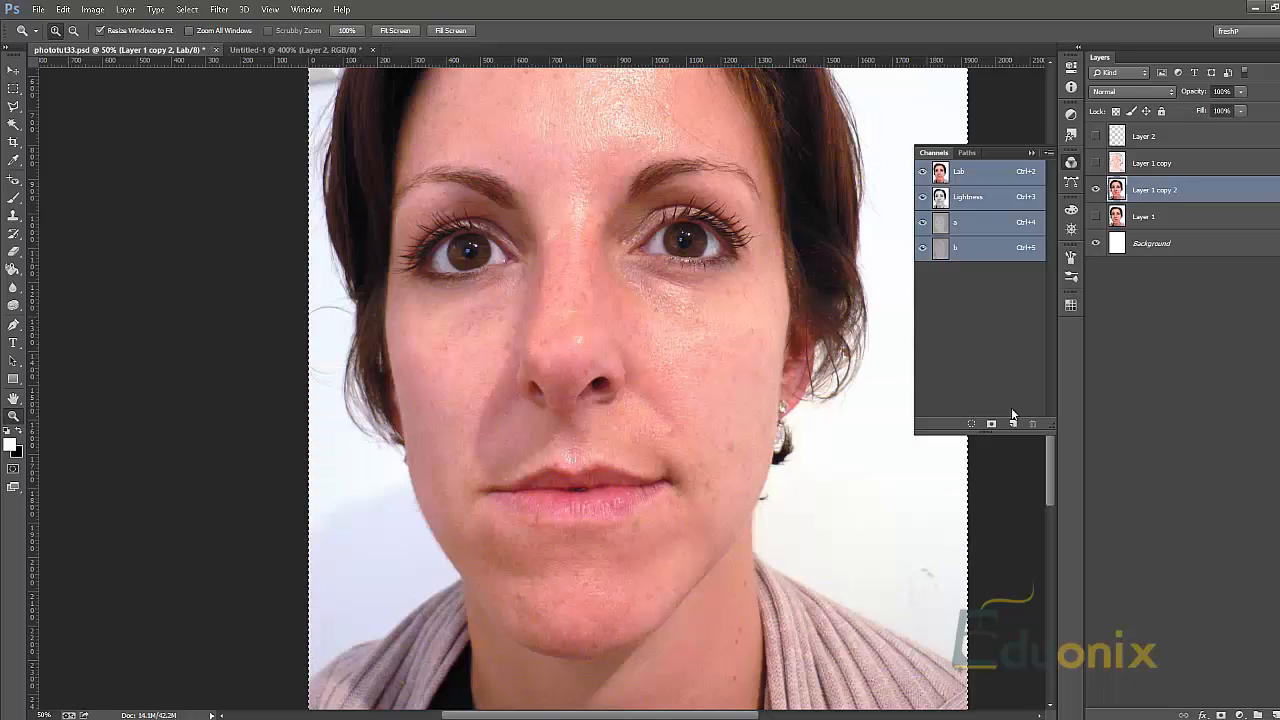
key(x)
key(x)
key(x)
key(x)
key(x)
key(x)
click(1013, 423)
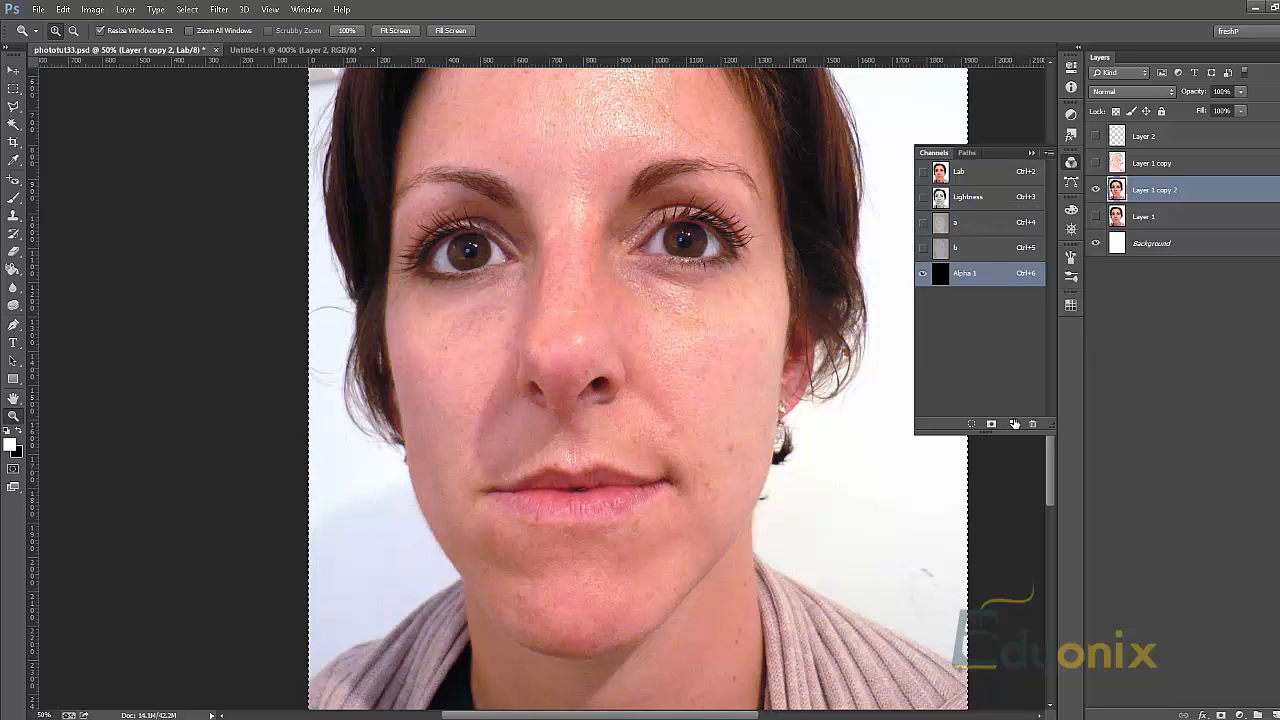
key(x)
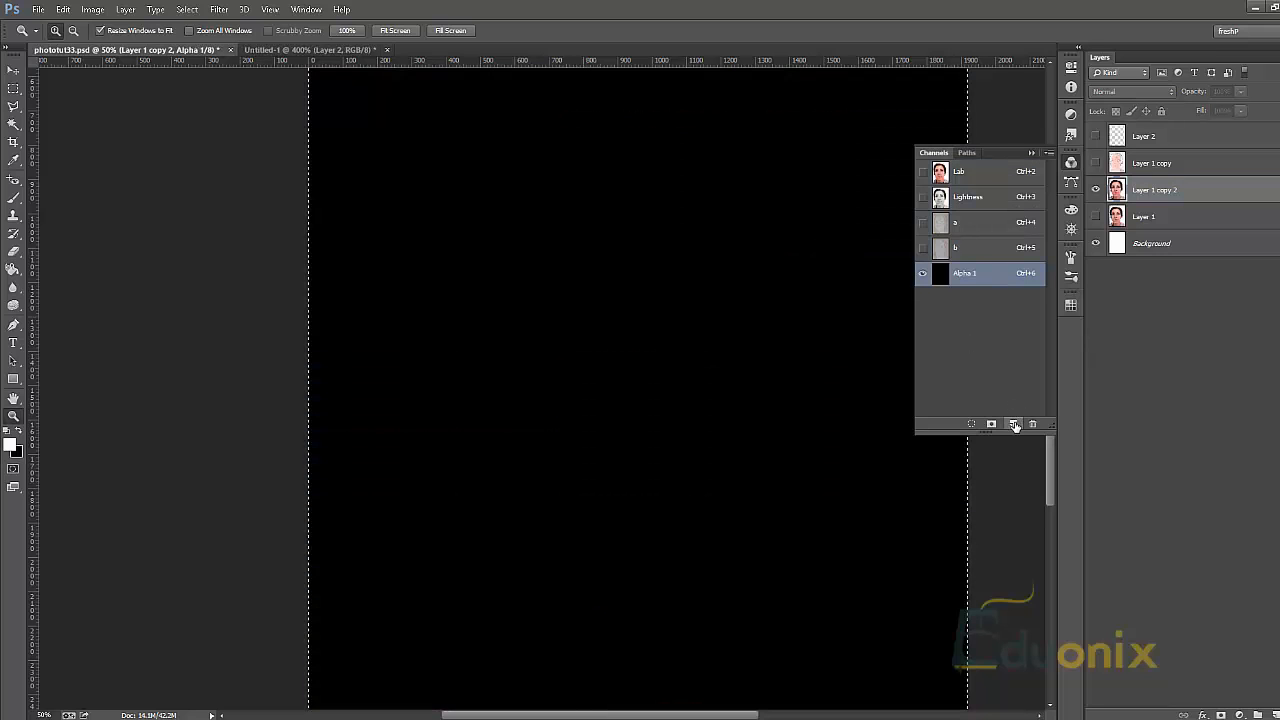
key(ctrl+z)
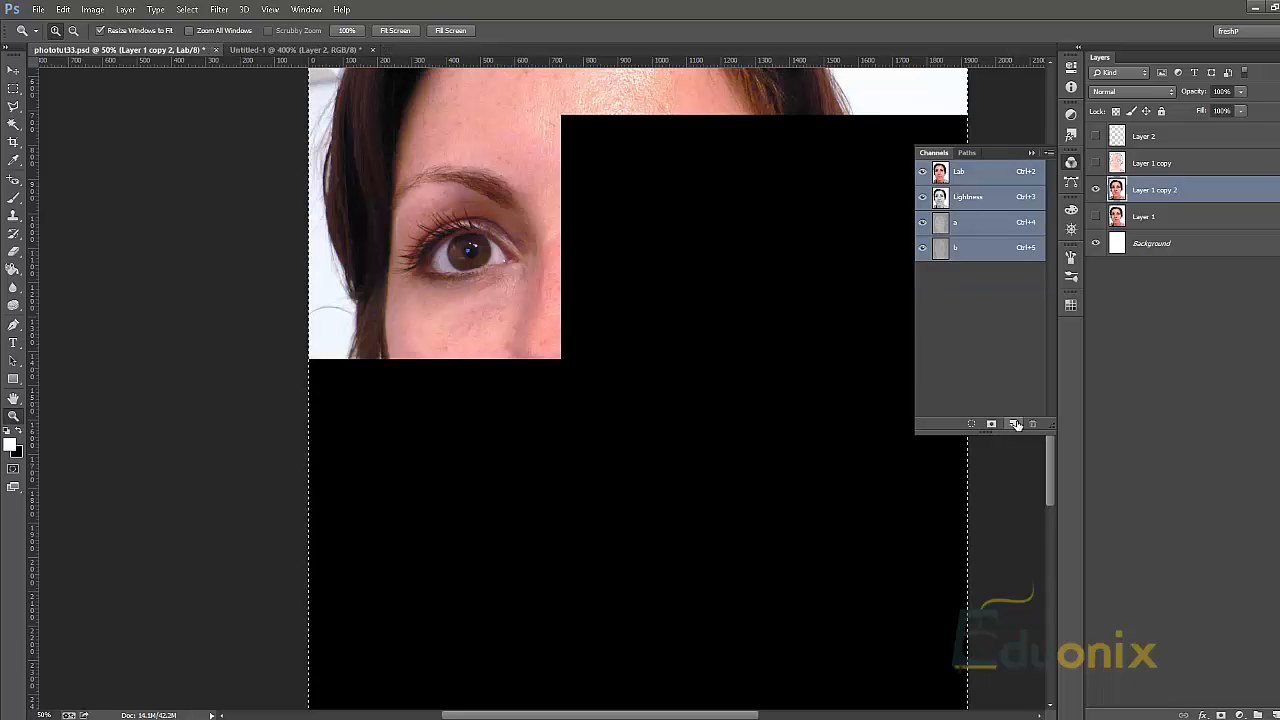
Step: Create a new alpha channel and paste the full portrait into it as a grayscale image
click(1013, 423)
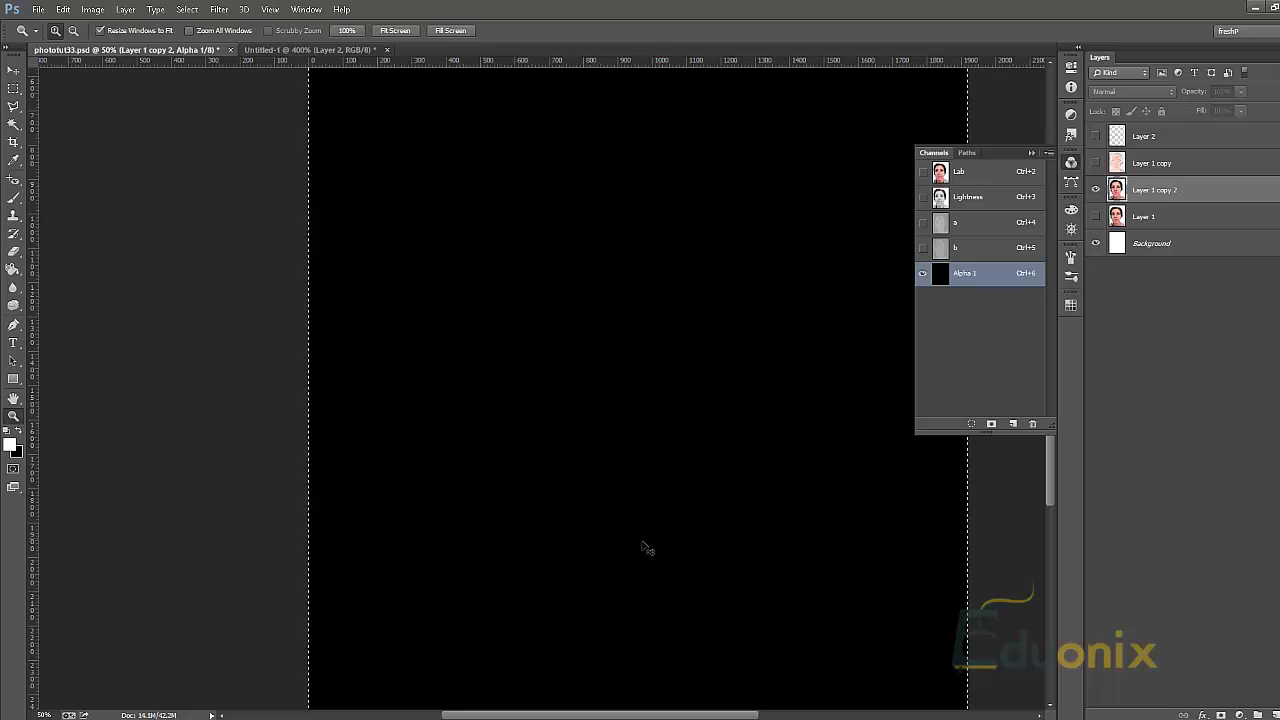
key(g)
click(547, 433)
click(716, 295)
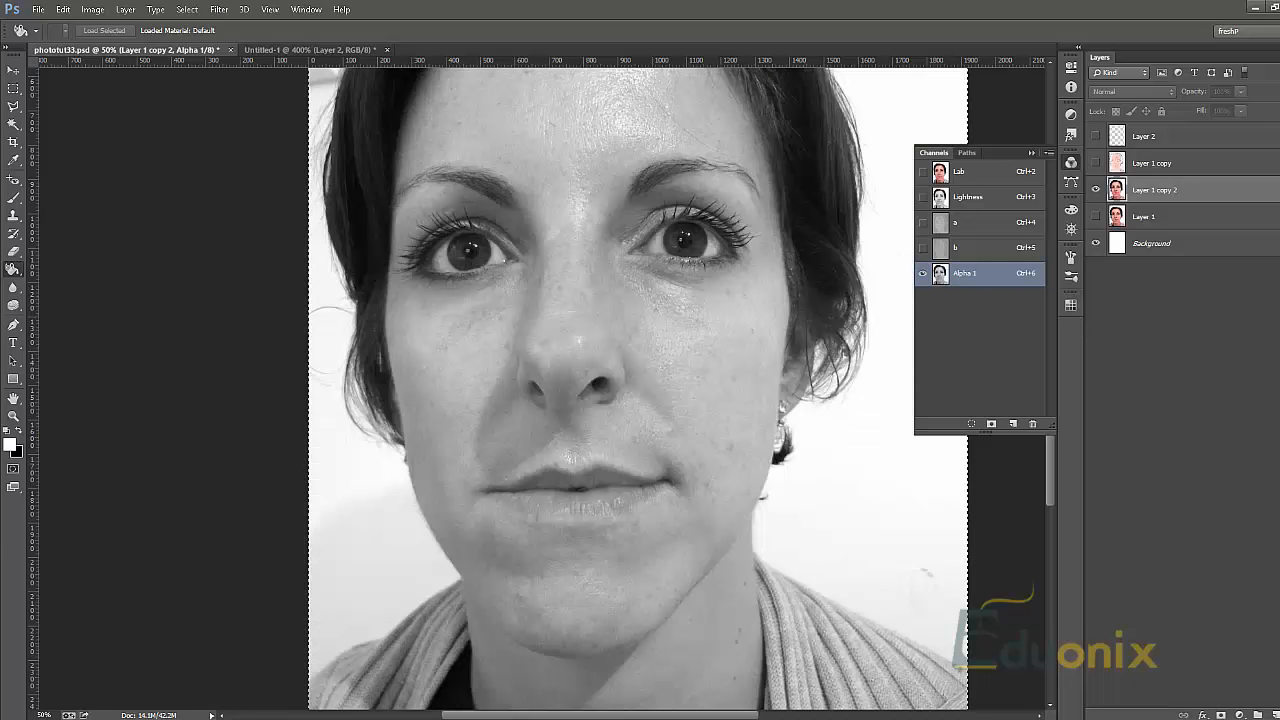
Step: Delete the Layer 1 copy layer and duplicate Layer 1 copy 2 as Layer 1 copy 3
mouse_move(275, 718)
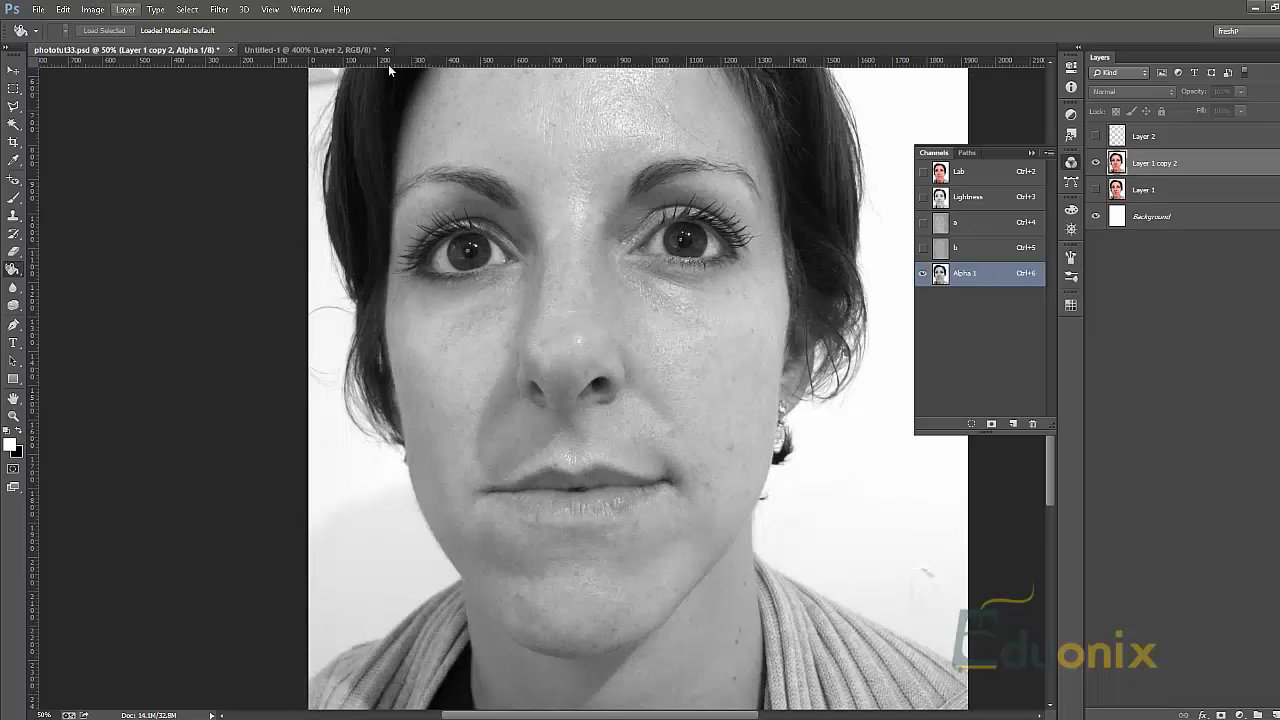
right_click(1180, 171)
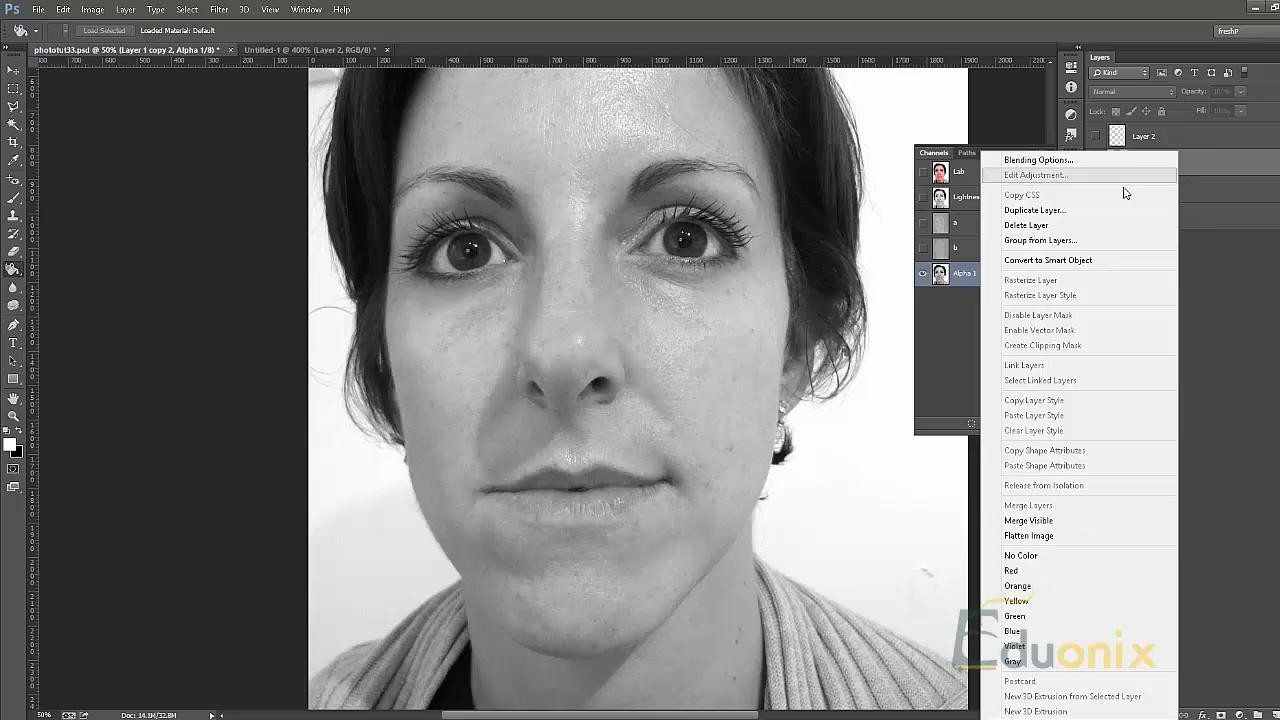
click(1082, 212)
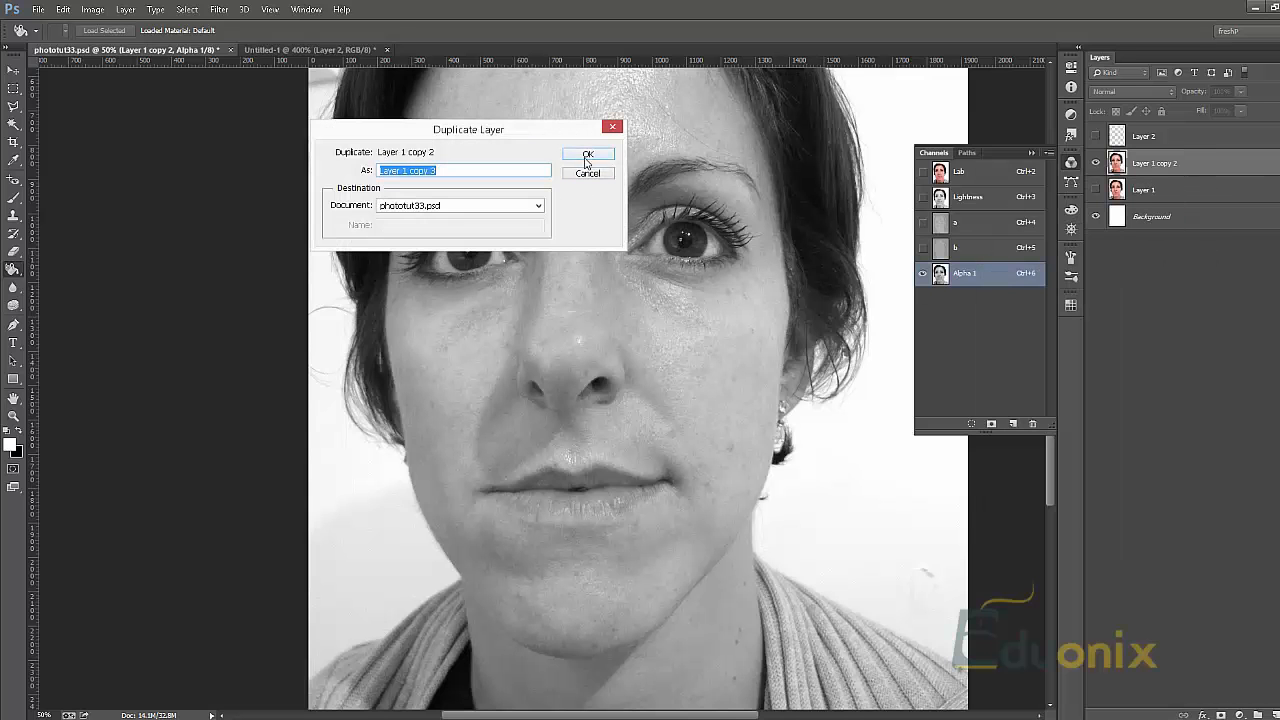
click(588, 155)
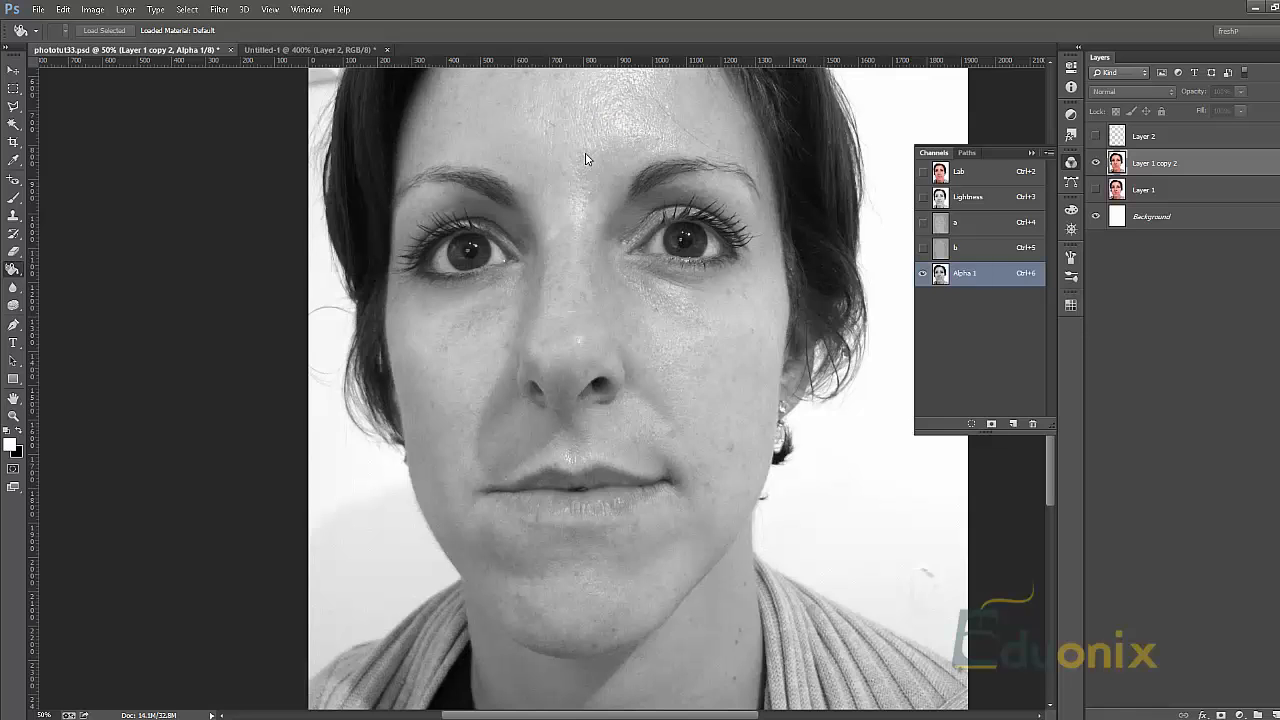
Step: Apply the Find Edges filter to the Alpha 1 channel
click(990, 172)
click(1005, 275)
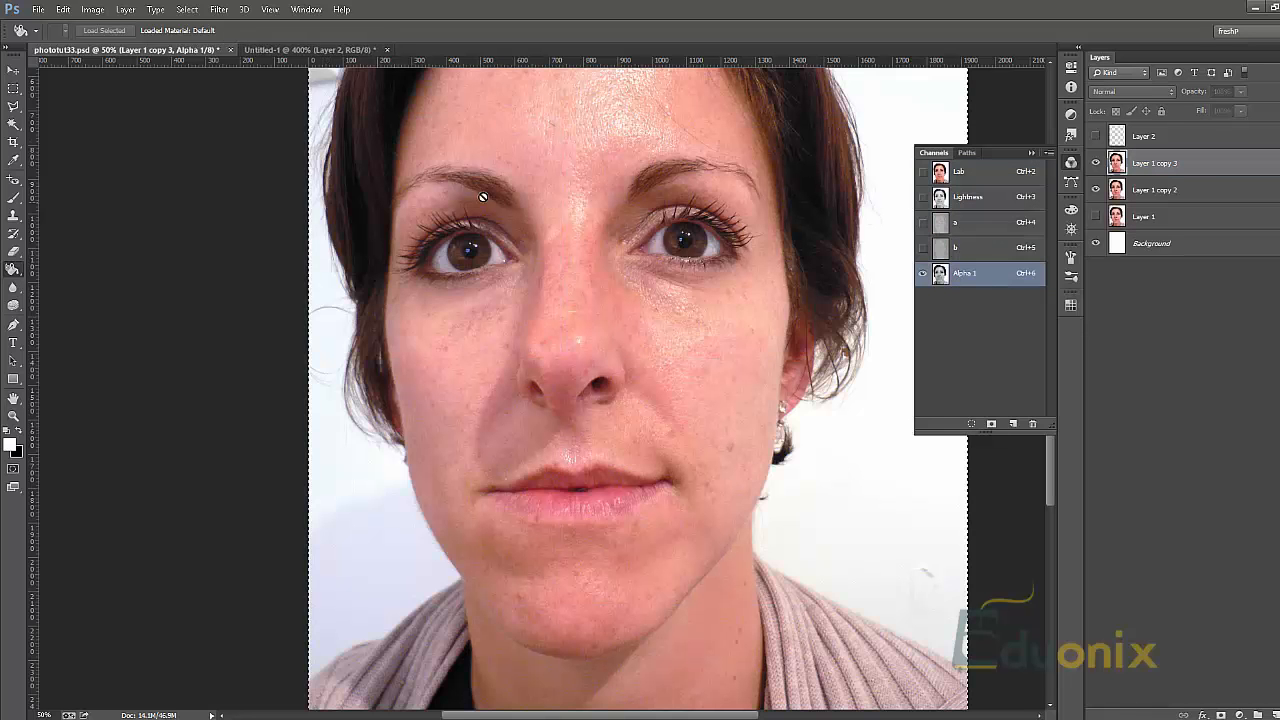
click(187, 9)
mouse_move(219, 9)
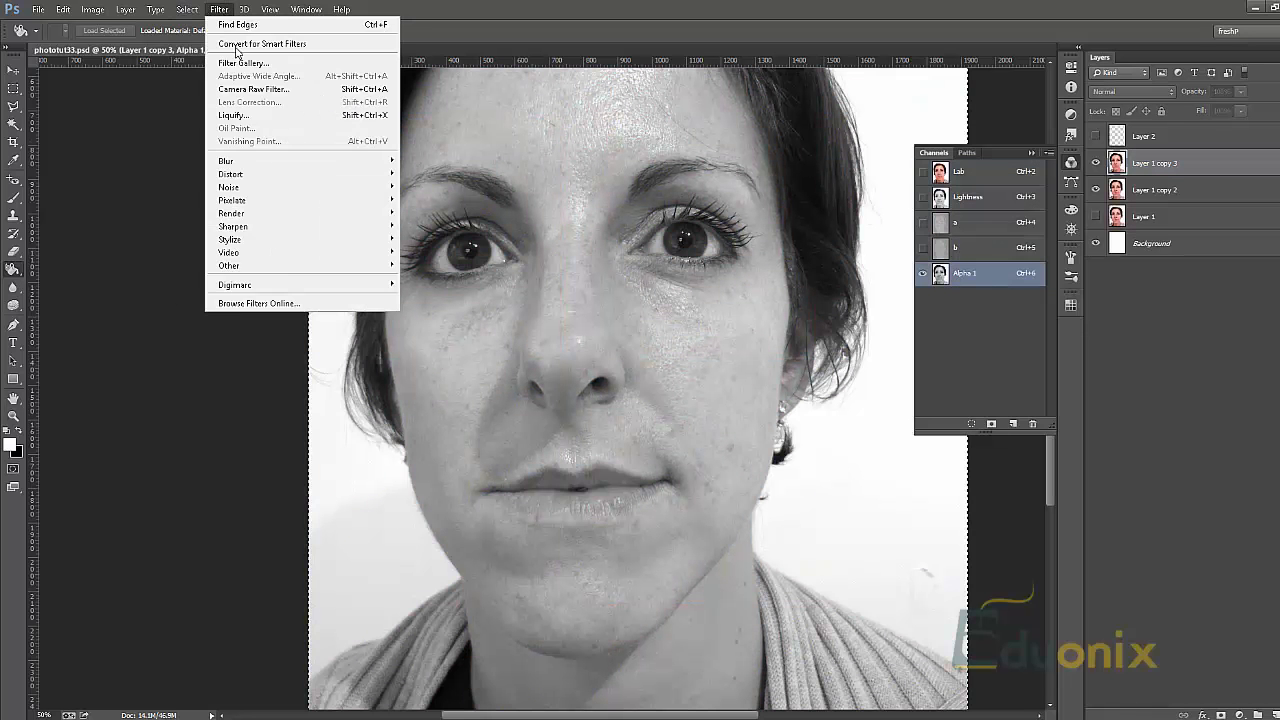
mouse_move(266, 230)
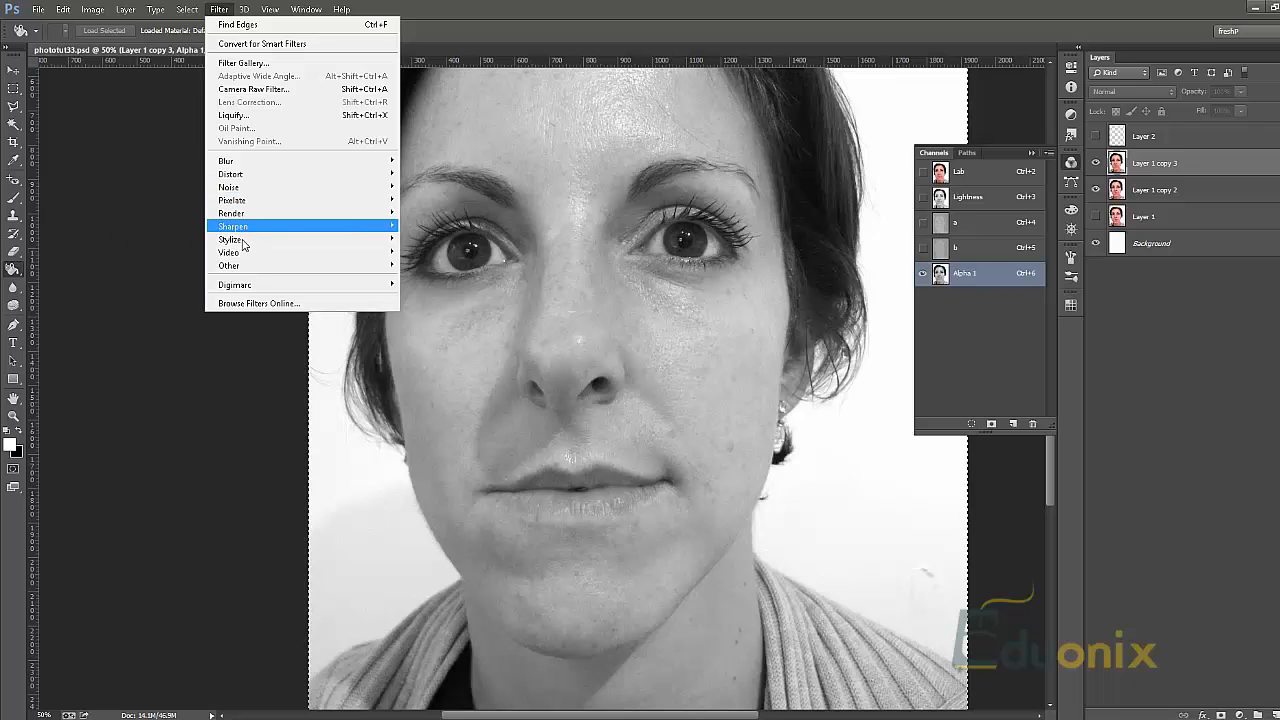
click(180, 278)
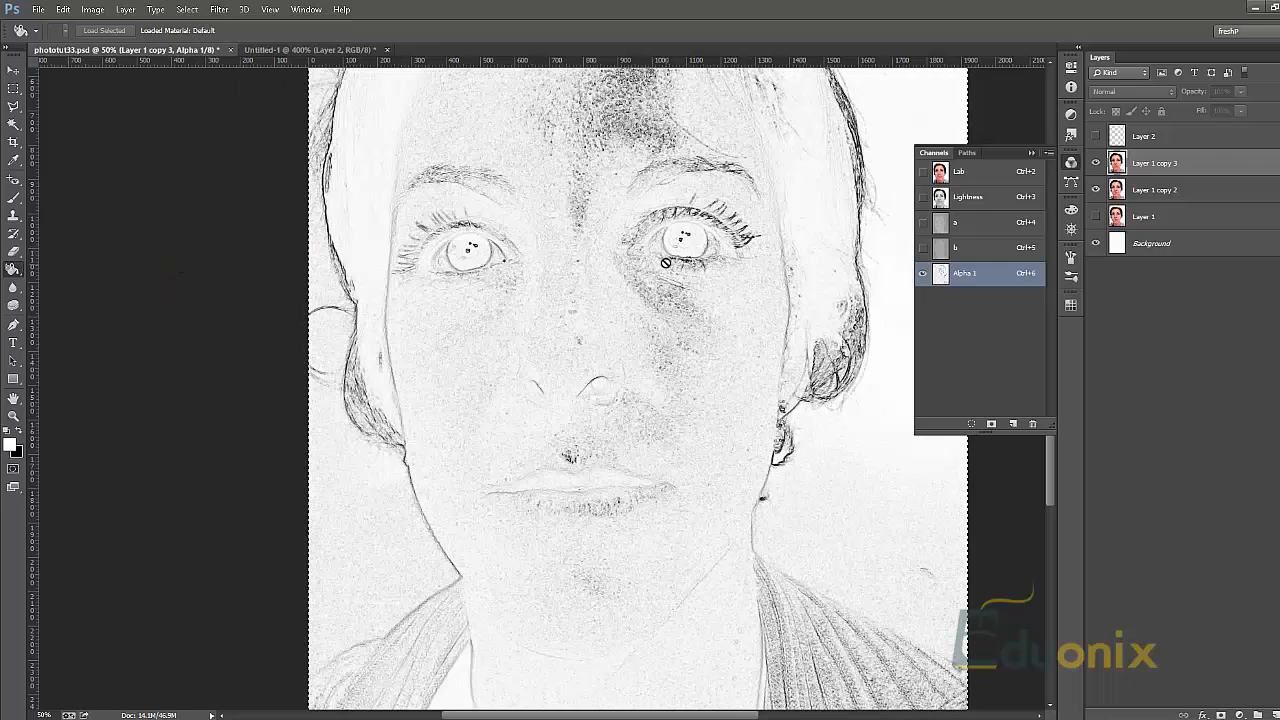
Step: Add a Curves adjustment layer above Layer 1 copy 3 and set its Lightness curve's white input to 53 and black input to 19
click(302, 10)
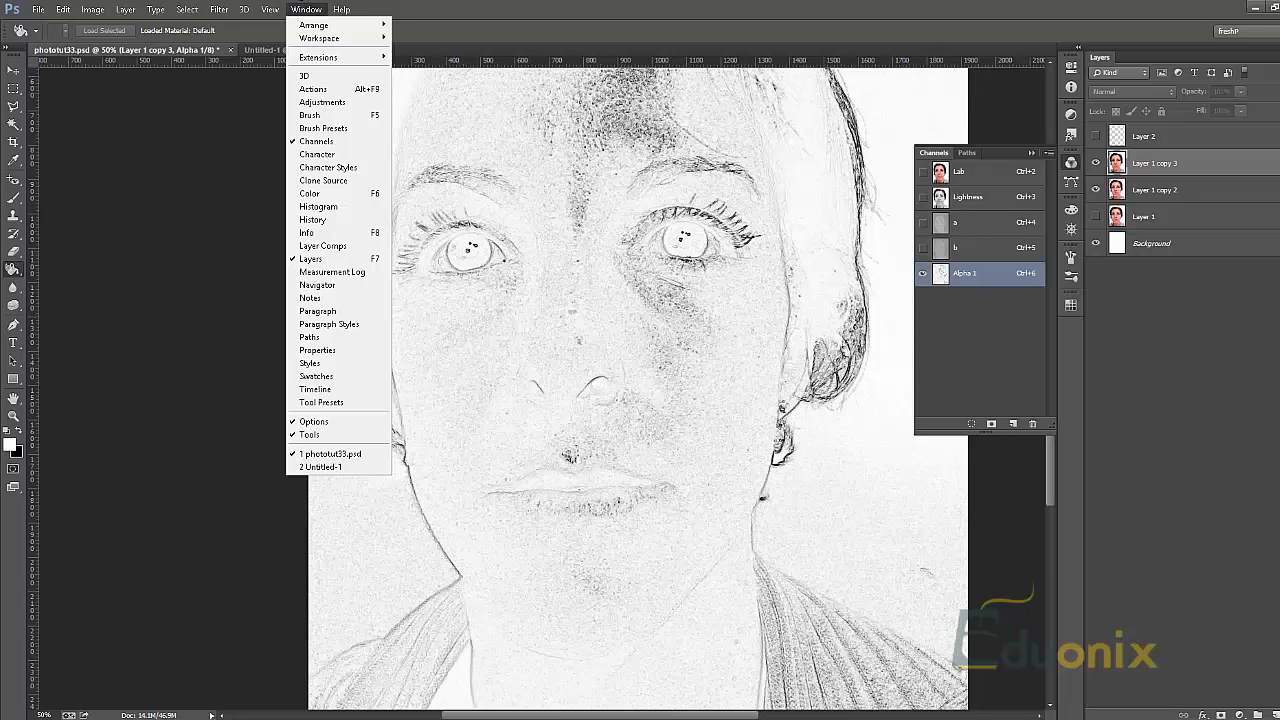
click(1244, 712)
click(1240, 714)
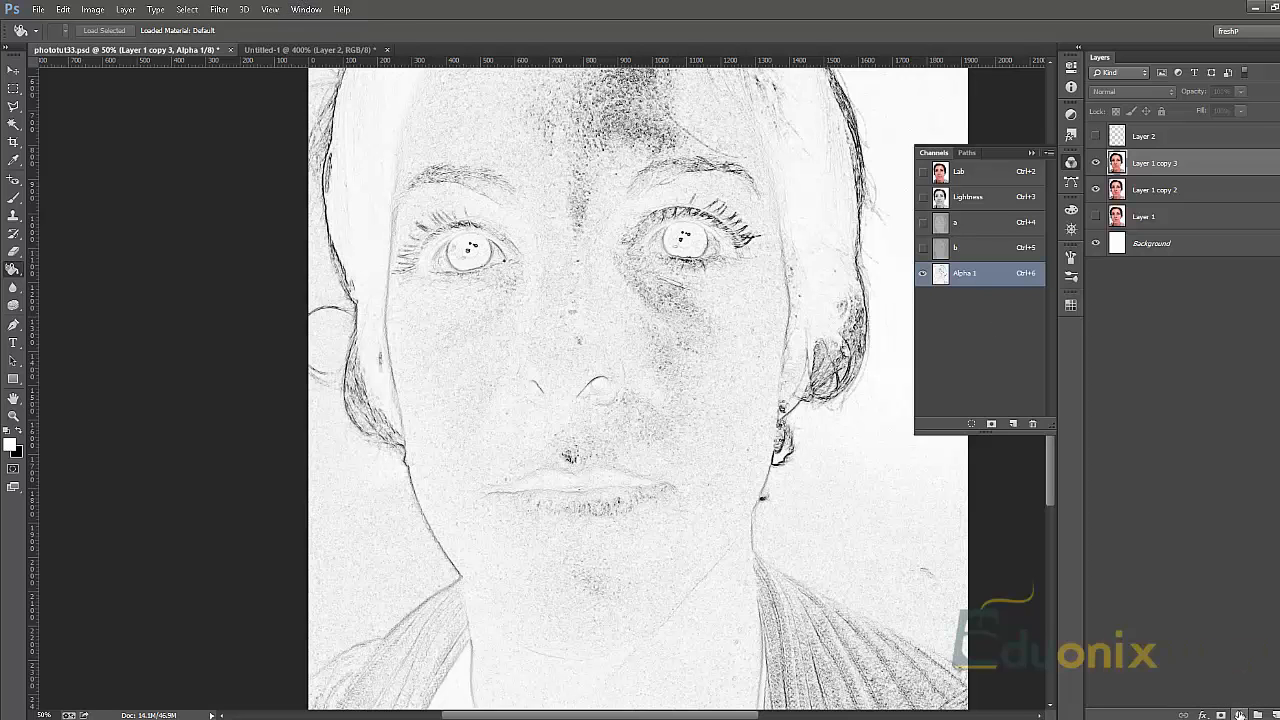
click(1240, 714)
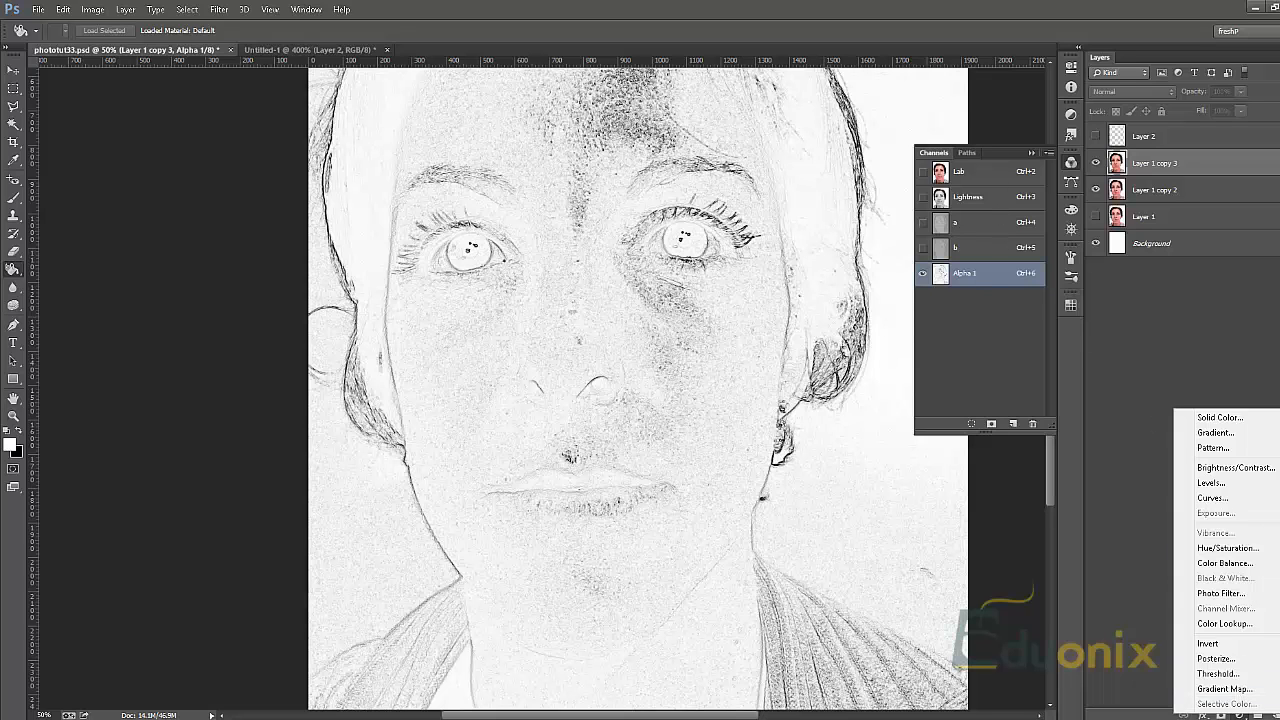
click(1241, 716)
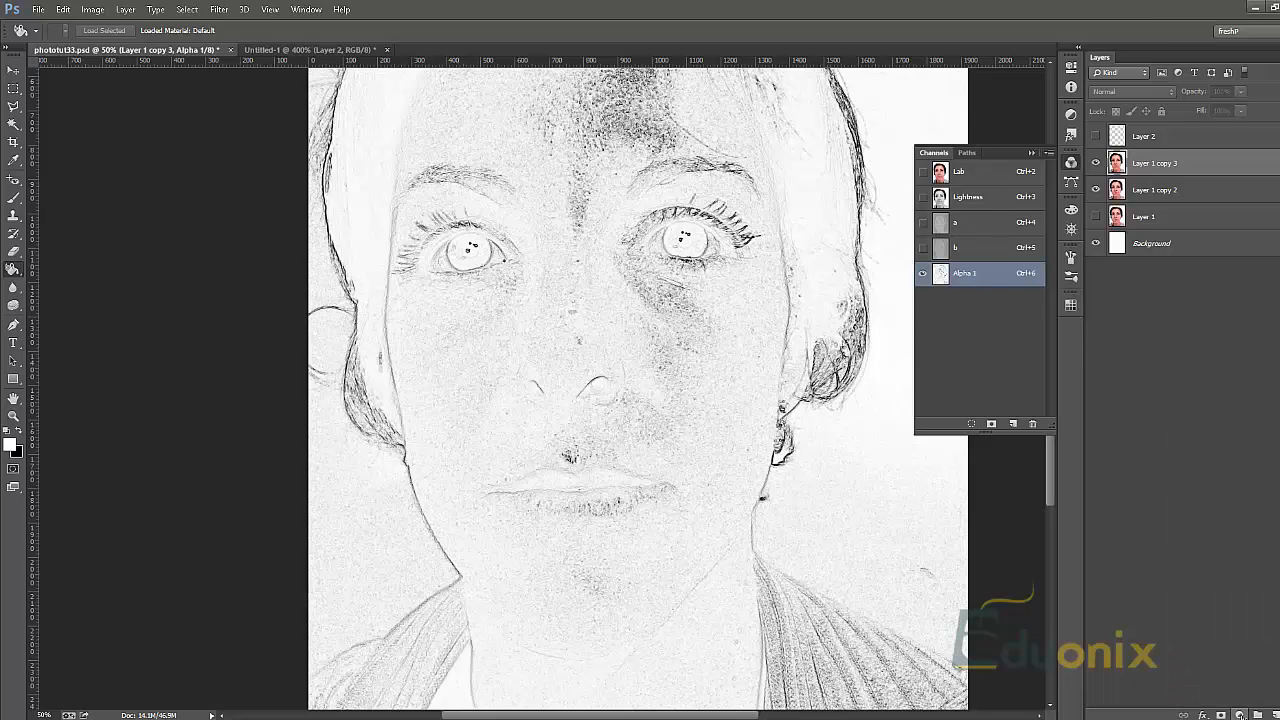
click(1239, 715)
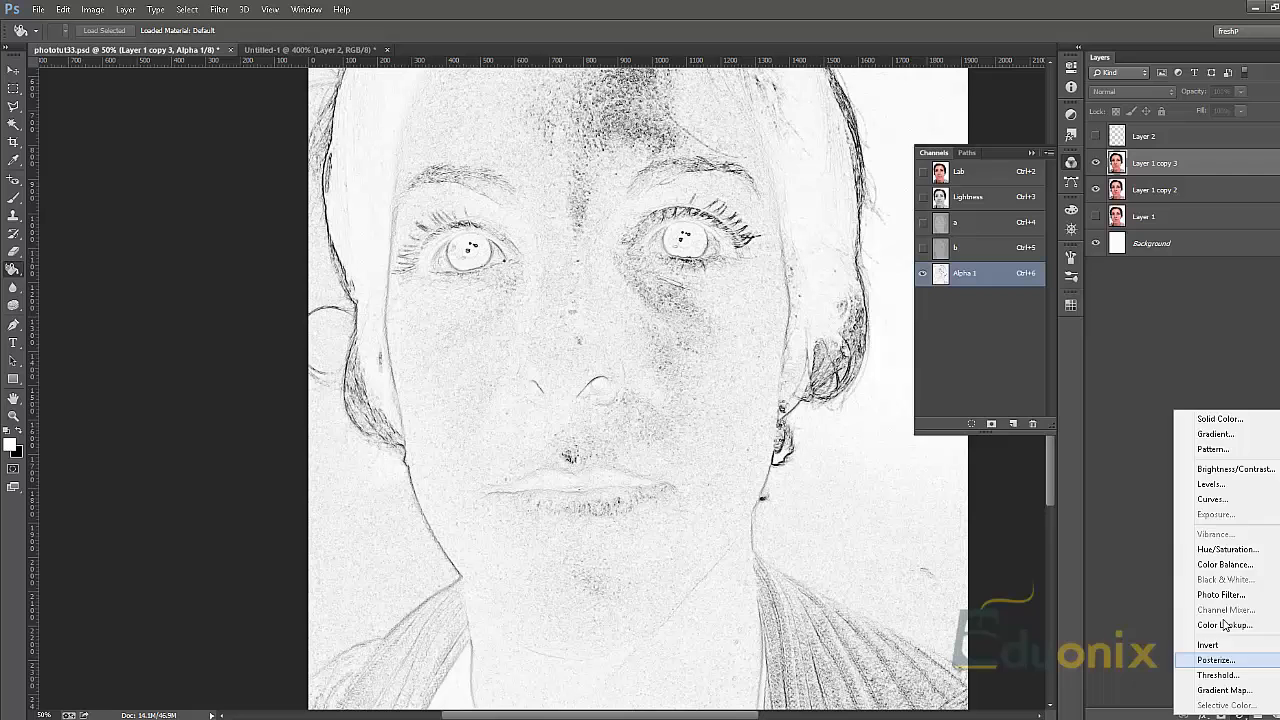
click(1213, 500)
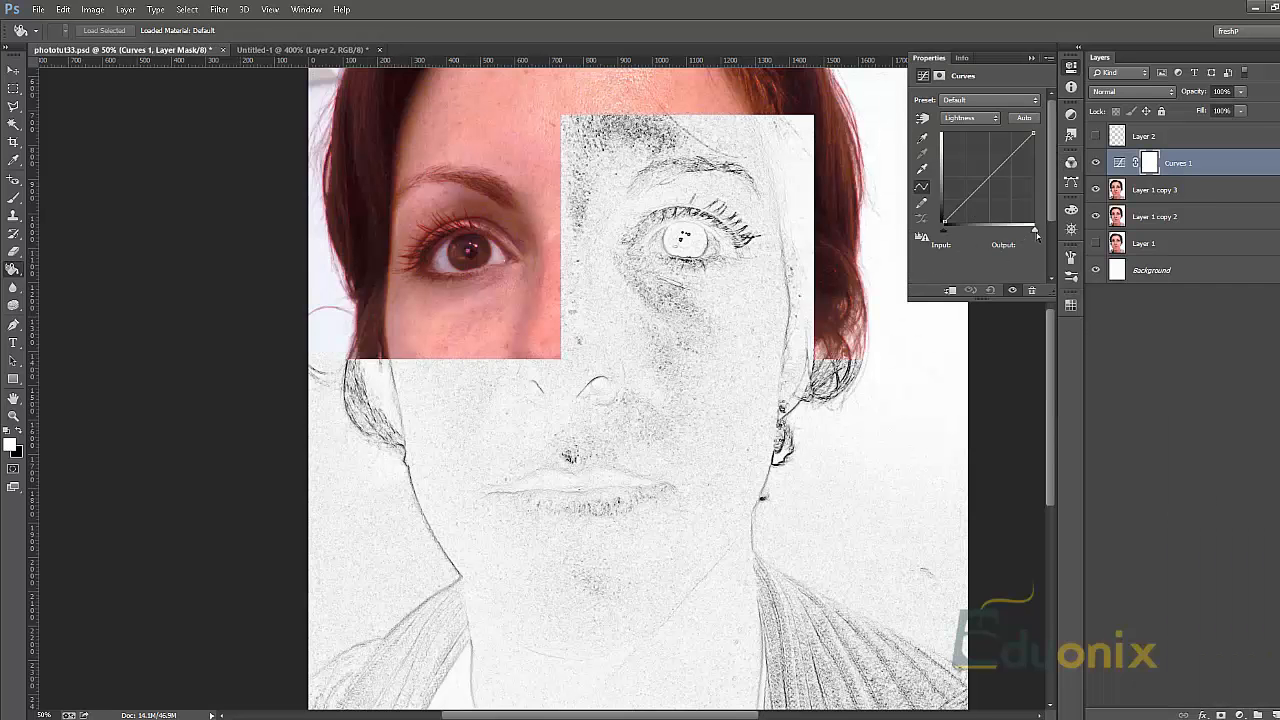
drag(1036, 232, 991, 230)
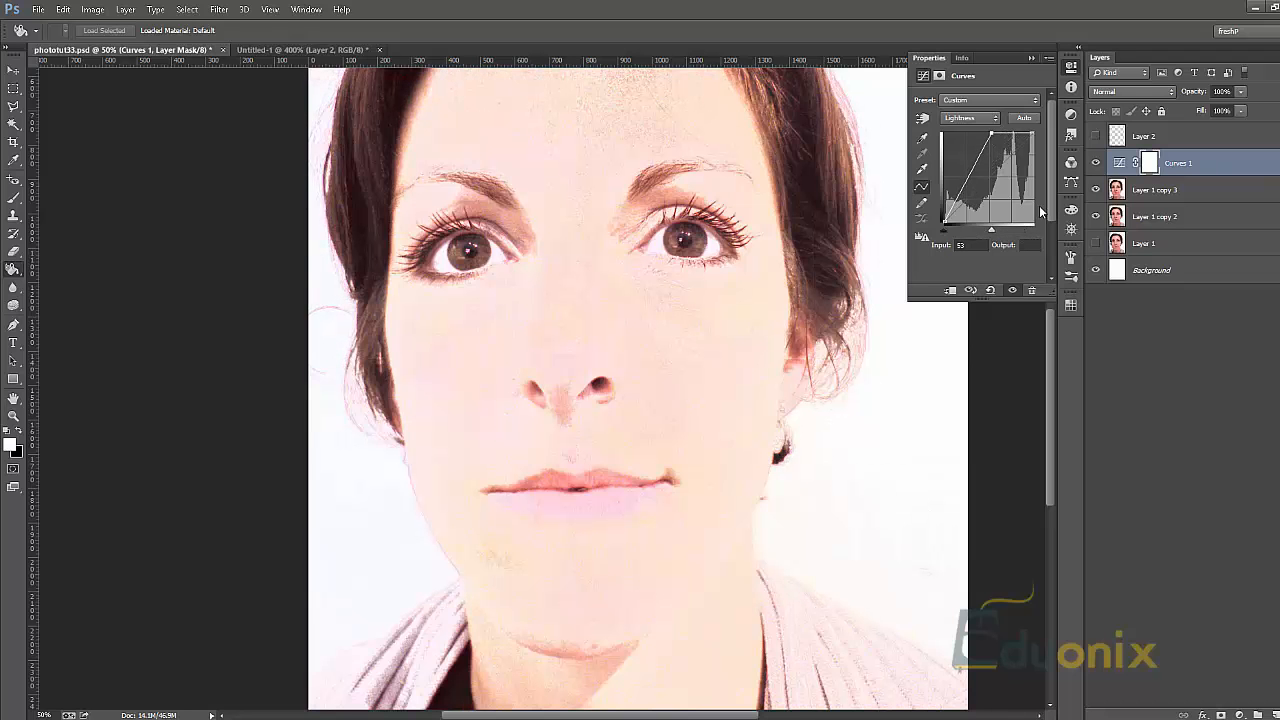
drag(947, 232, 960, 224)
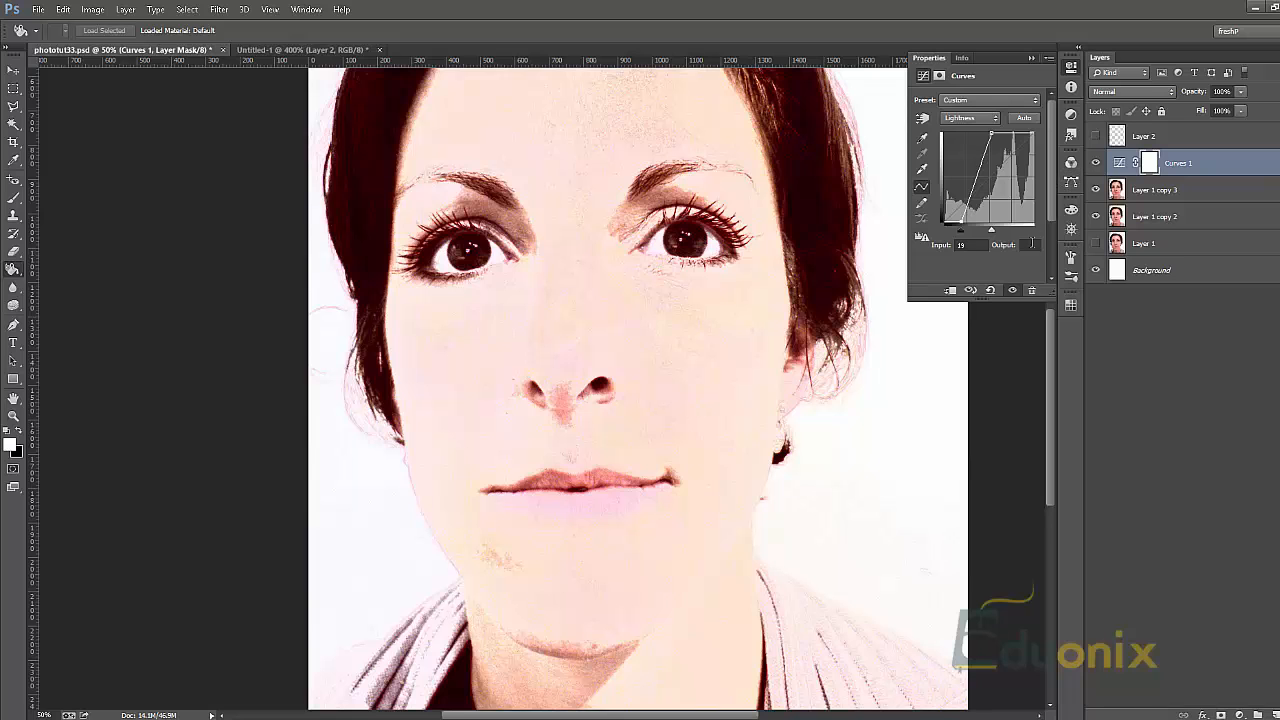
Step: Try clipping the Curves adjustment layer to Layer 1 copy 3, view only the Alpha 1 channel, and release the clipping
click(951, 290)
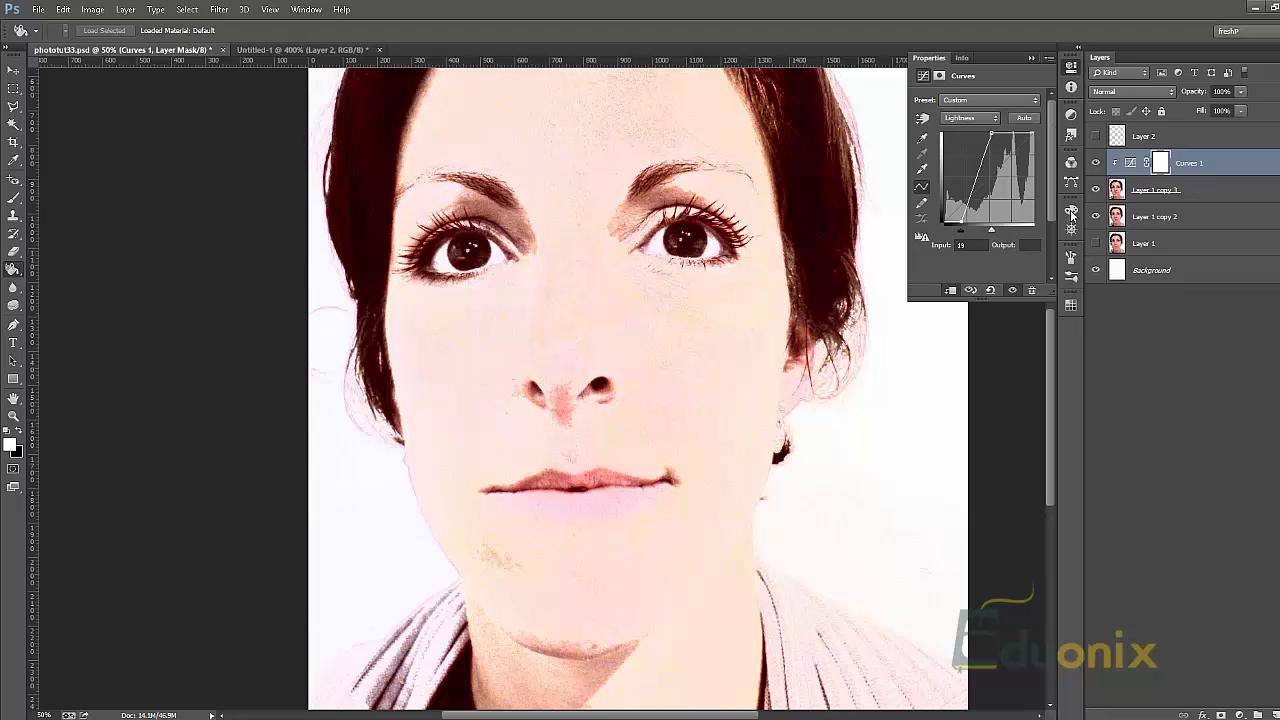
click(1071, 160)
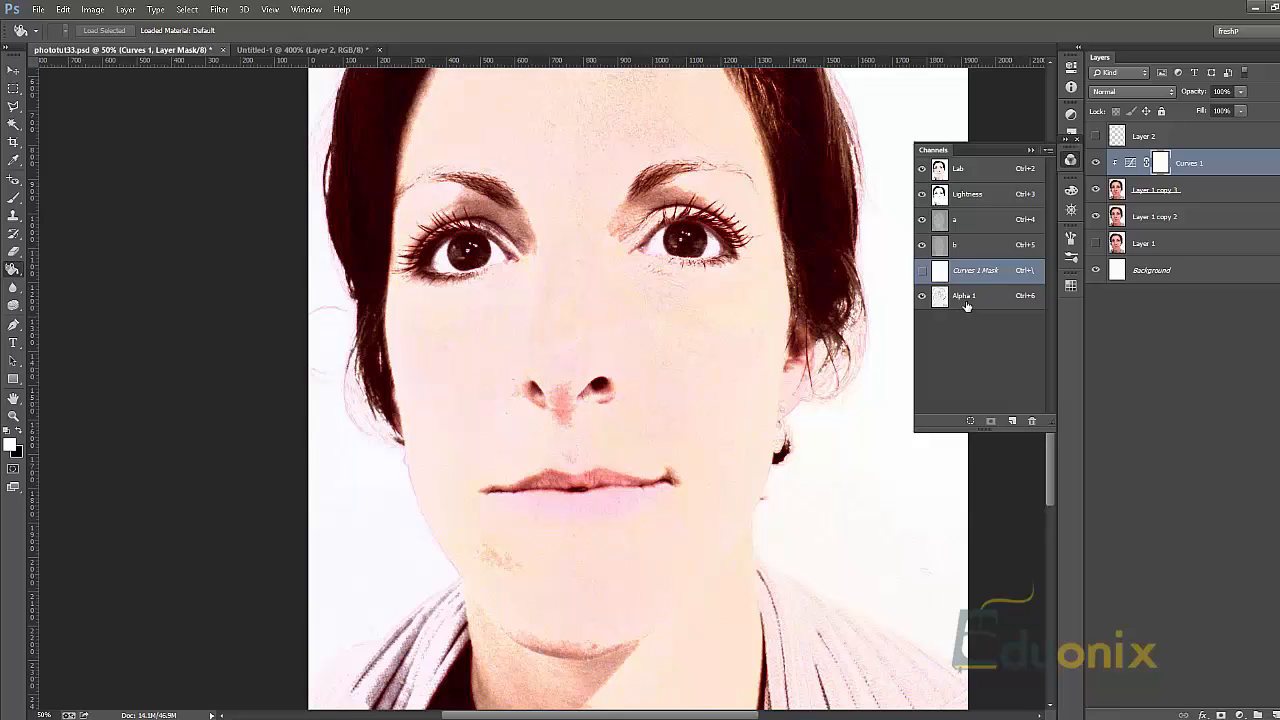
click(966, 298)
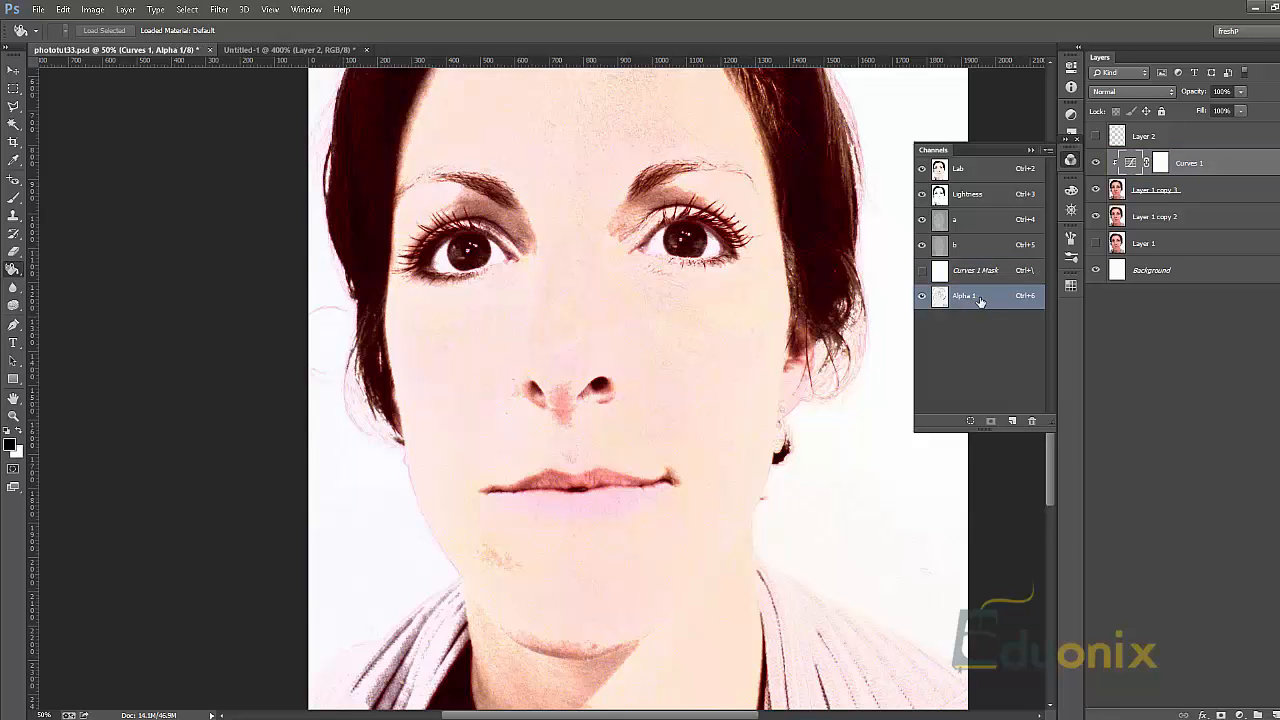
drag(921, 246, 922, 186)
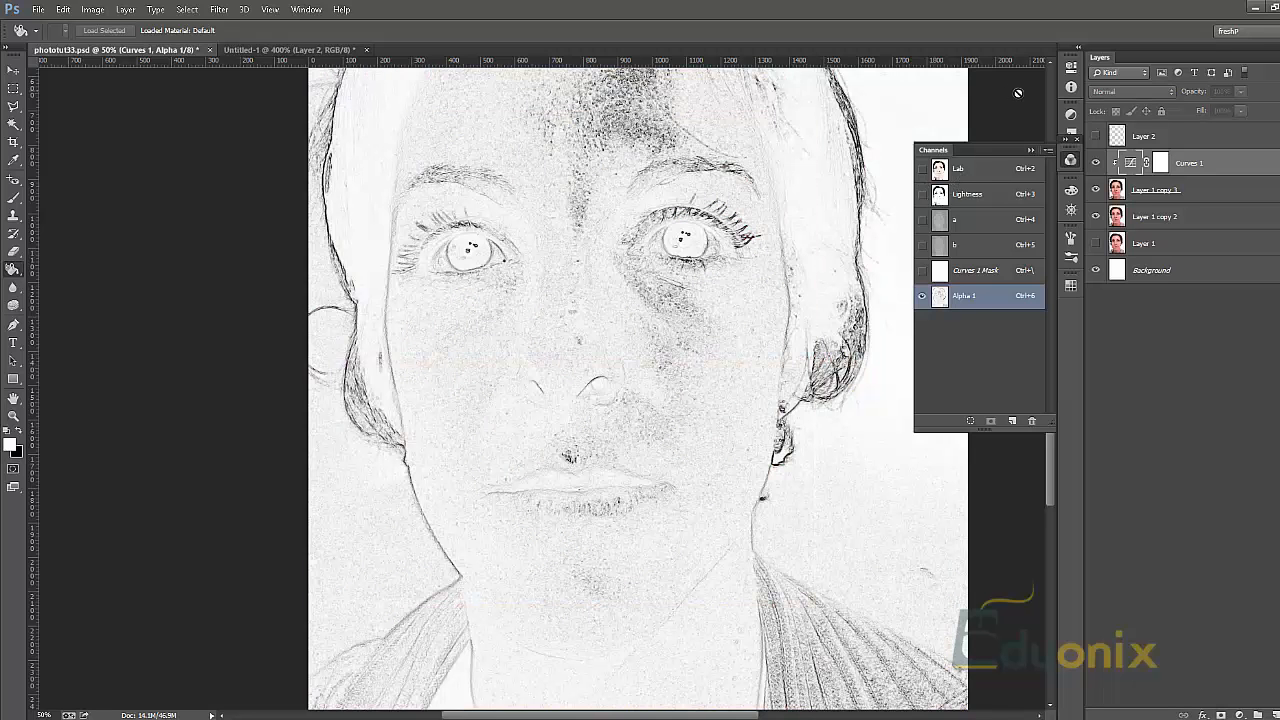
key(ctrl+alt+g)
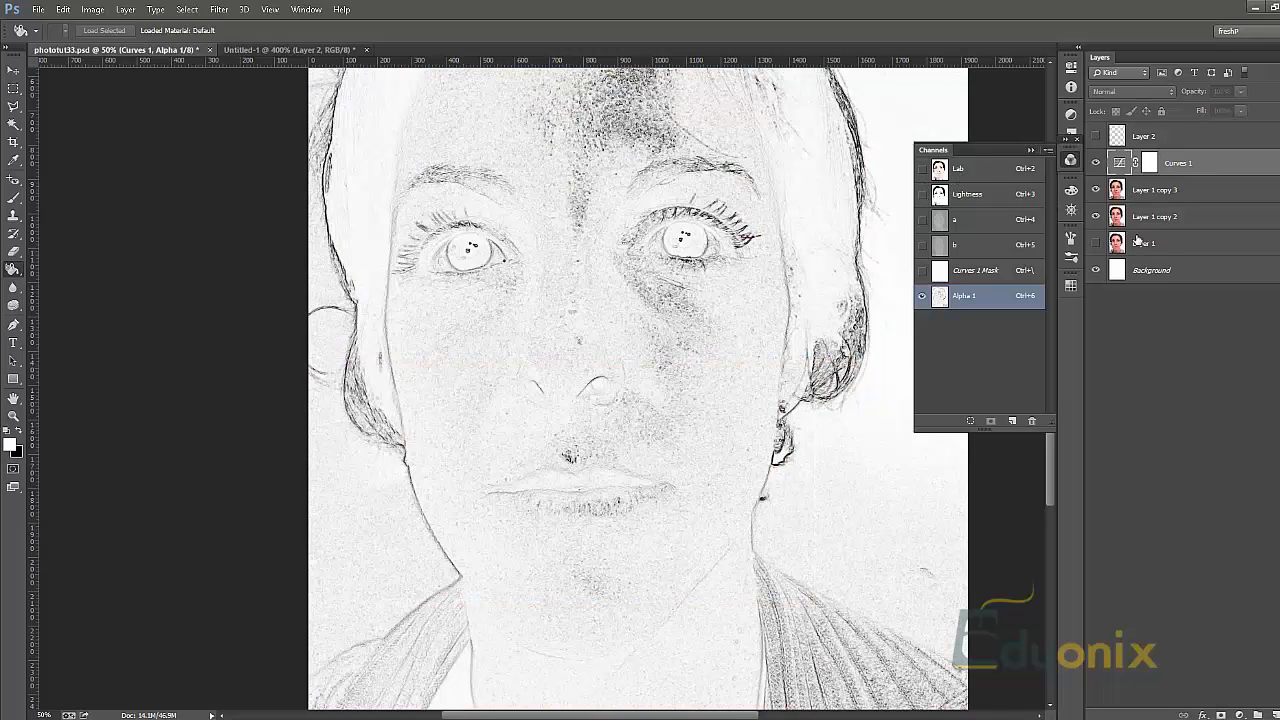
Step: Compare the Lab composite of Layer 1 copy 3 with and without the Alpha 1 channel overlay
click(921, 168)
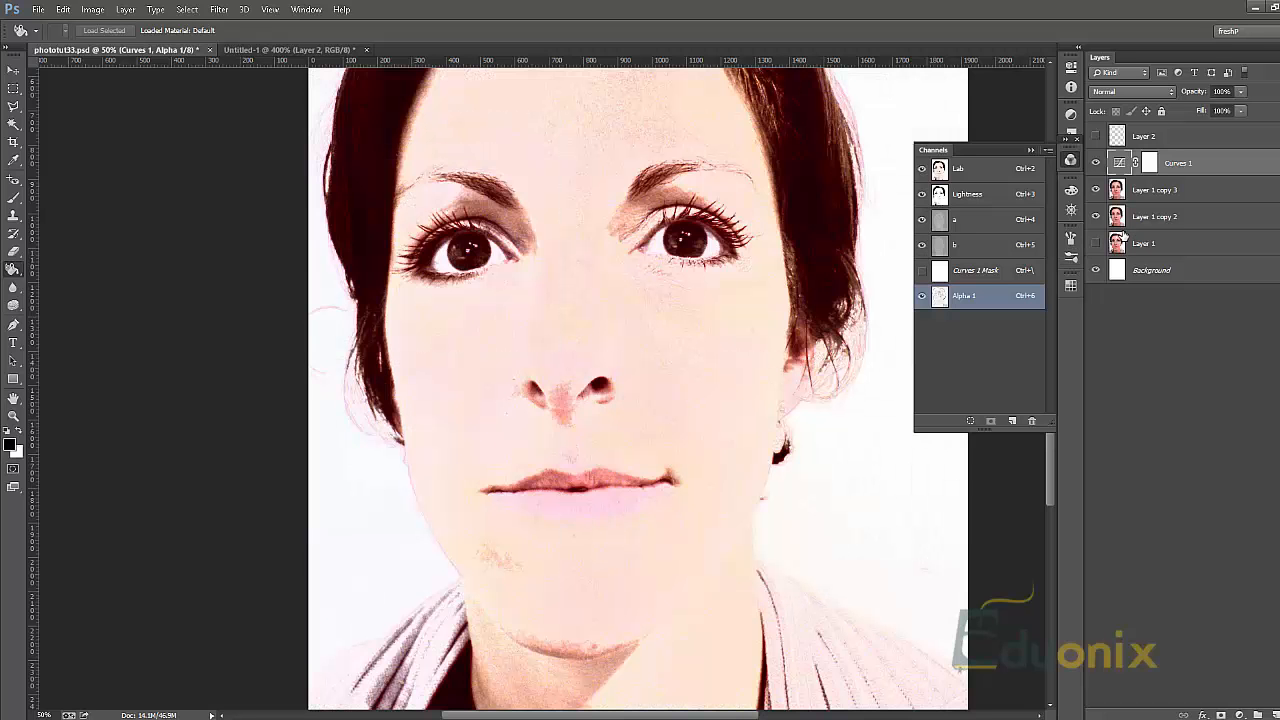
click(1147, 192)
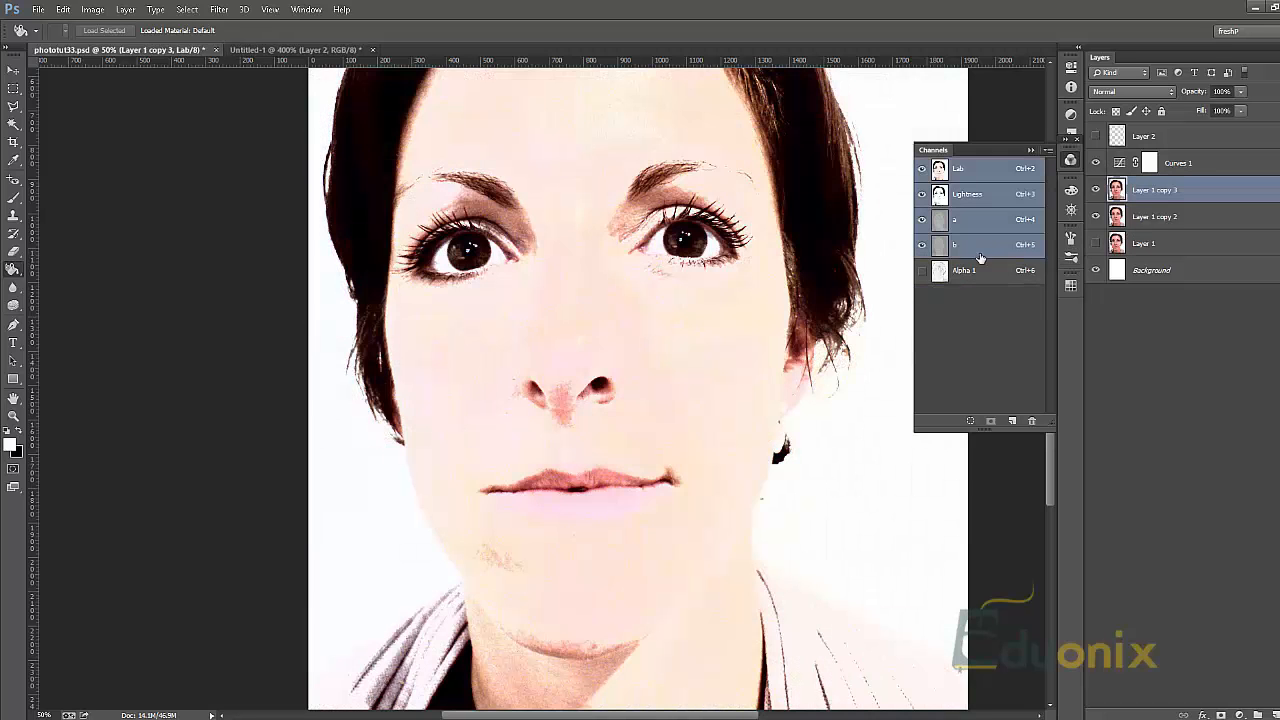
click(973, 271)
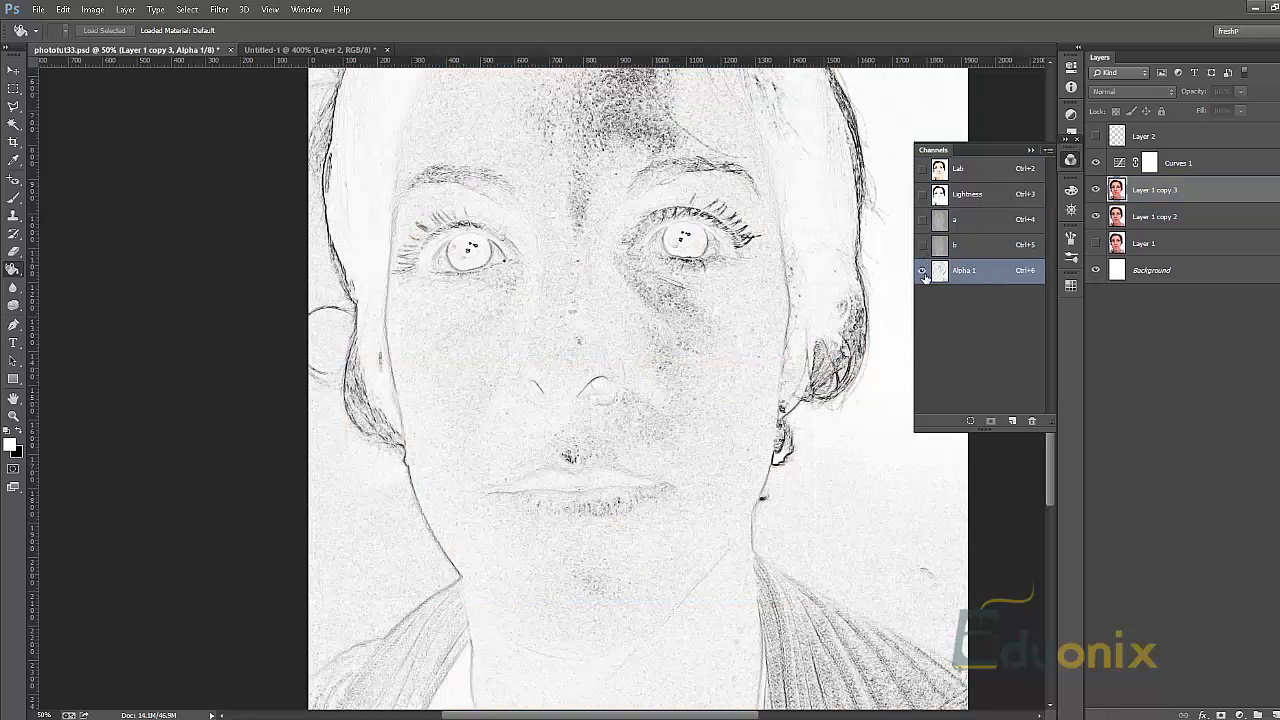
click(922, 169)
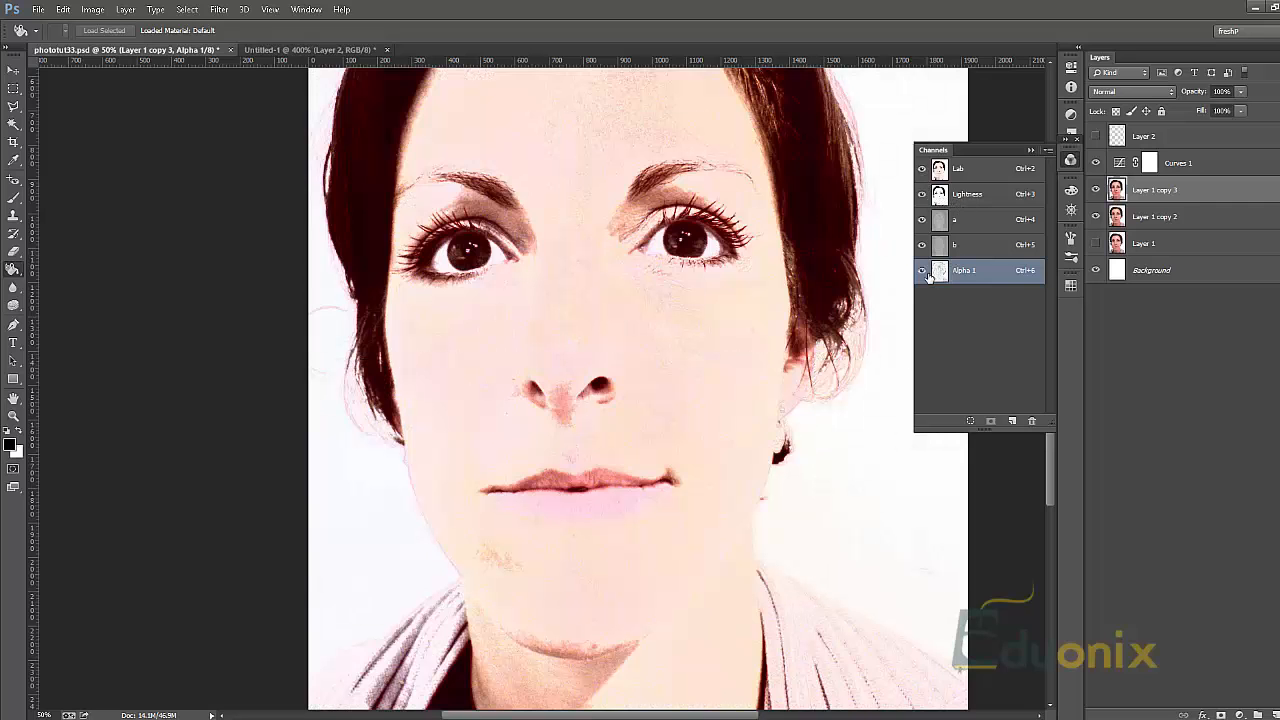
click(921, 272)
click(921, 272)
click(922, 271)
click(922, 271)
Step: Try the Strong Contrast (RGB) preset on the existing Curves adjustment and undo it
click(1165, 162)
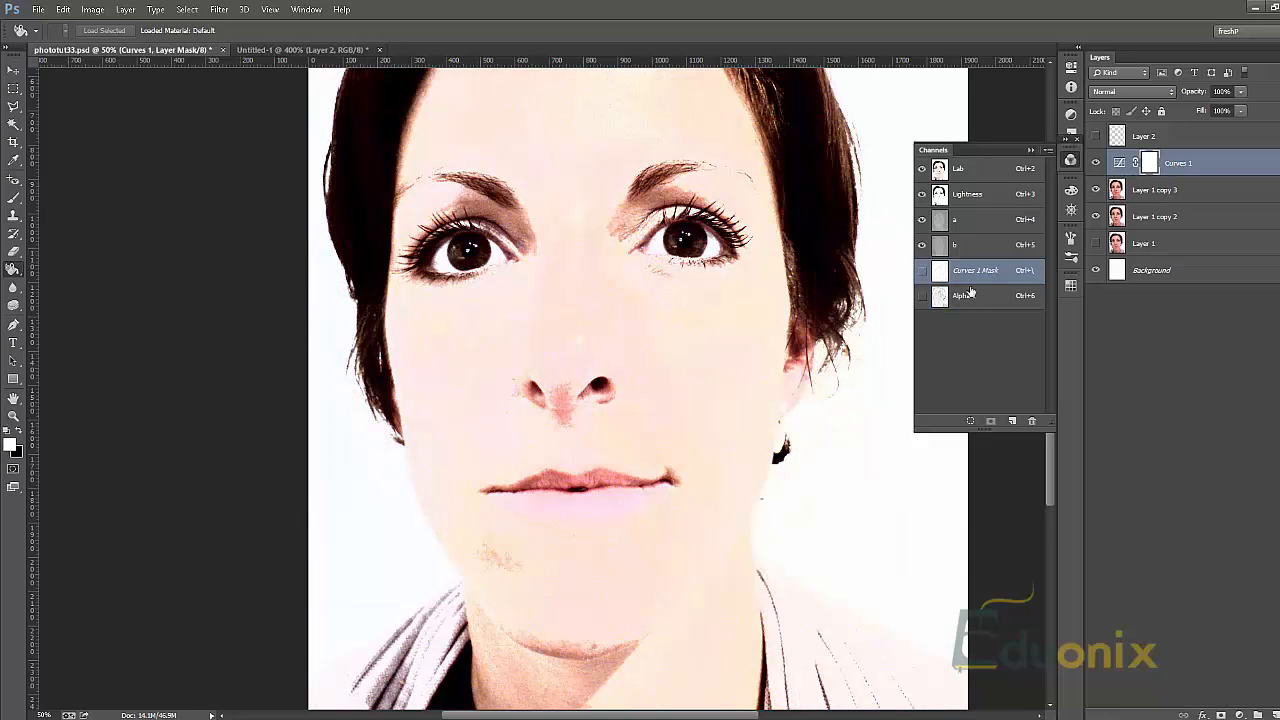
double_click(1121, 165)
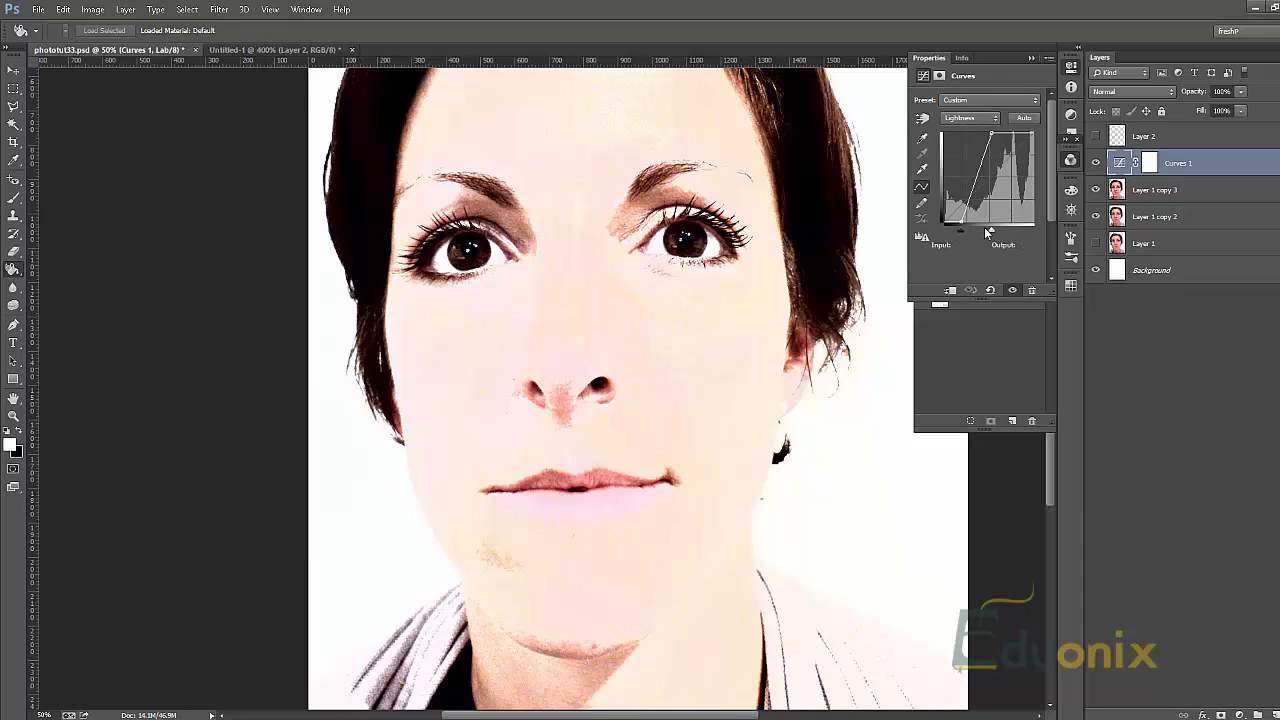
mouse_move(960, 230)
mouse_down()
mouse_move(979, 228)
mouse_move(962, 236)
mouse_up()
click(966, 118)
click(968, 122)
click(978, 104)
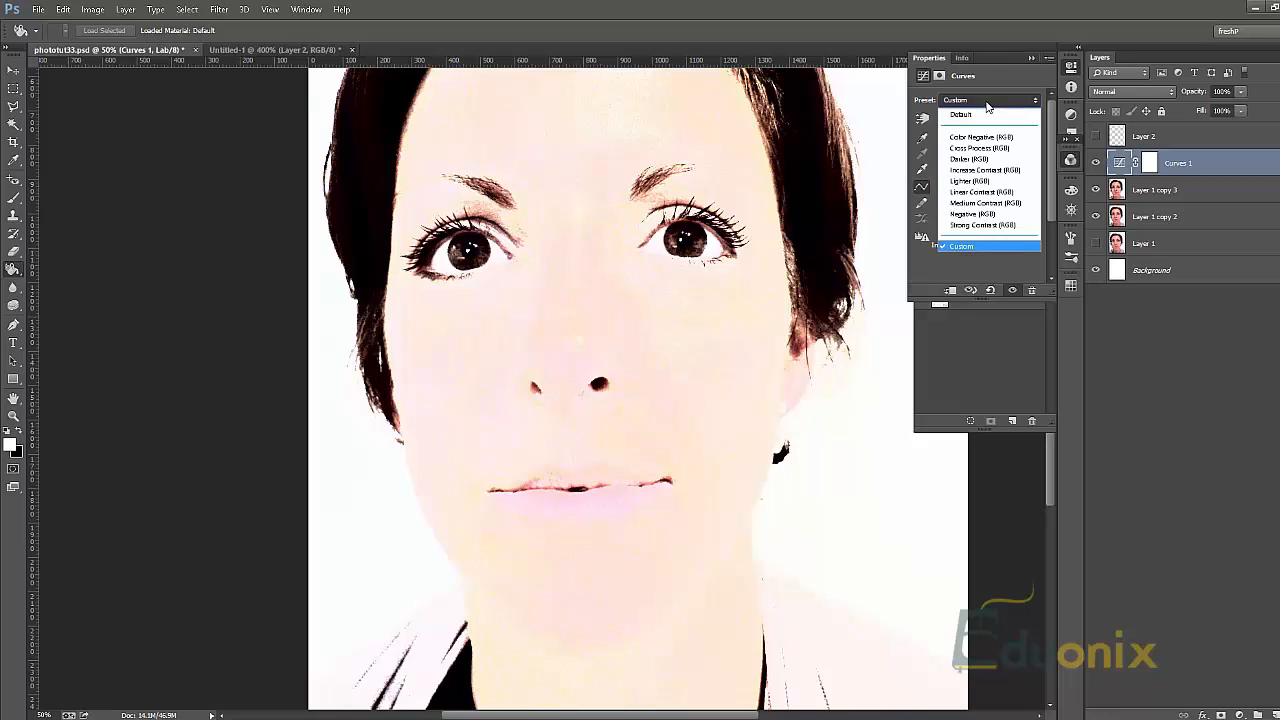
click(986, 224)
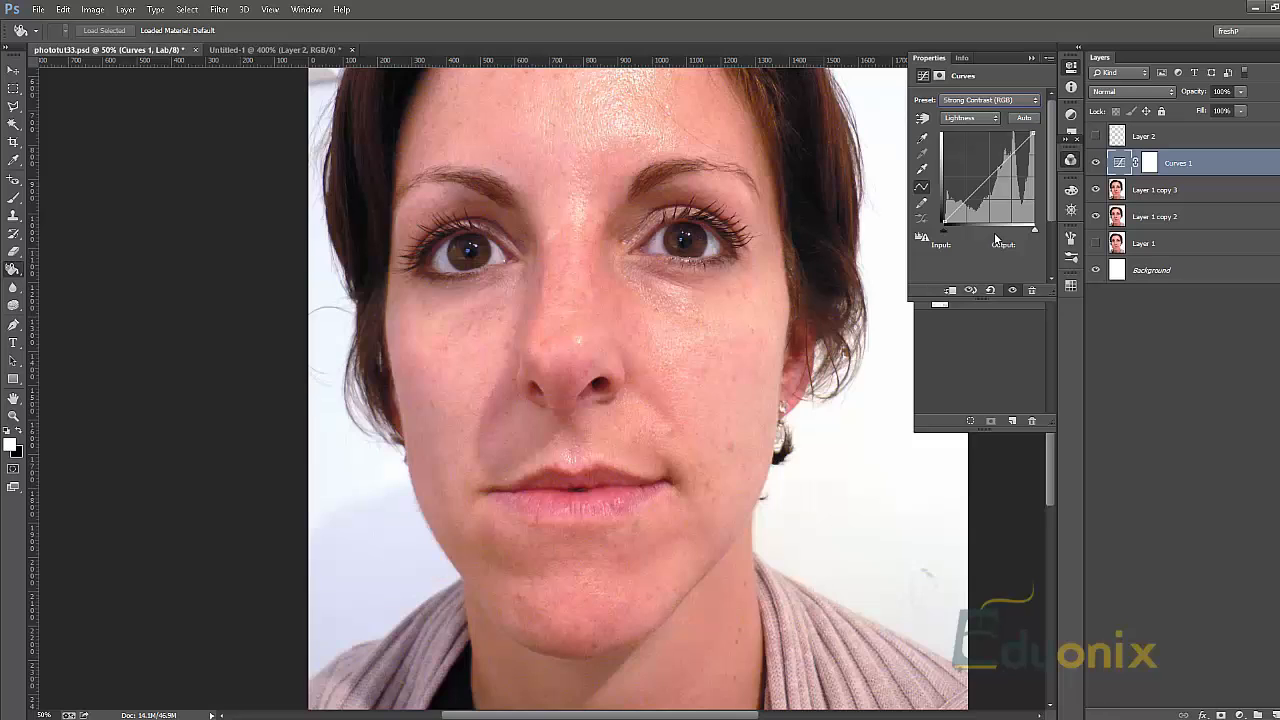
key(ctrl+z)
Step: Steepen the Lightness curve by setting the white input to 47 and raising the black input close to it
mouse_move(979, 229)
mouse_down()
mouse_move(995, 223)
mouse_move(964, 229)
mouse_move(978, 227)
mouse_up()
drag(995, 233, 985, 229)
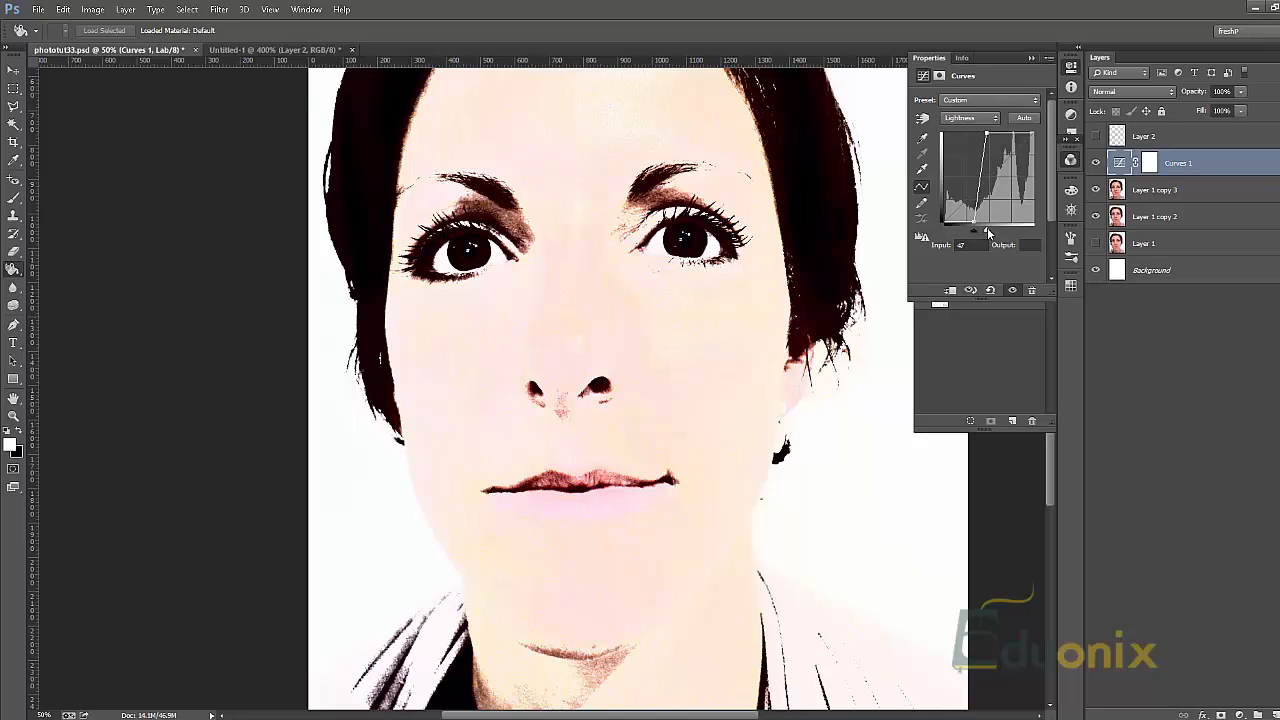
drag(974, 231, 978, 229)
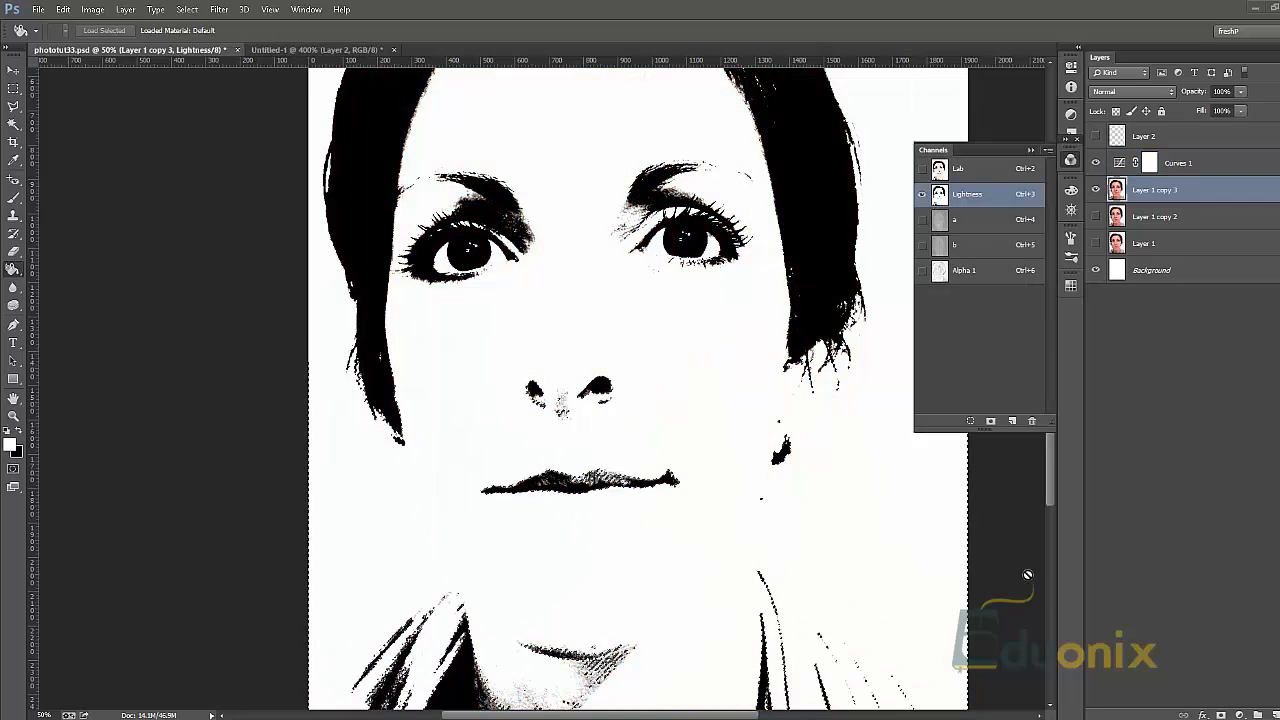
Step: Show Layer 1 copy 2, hide Layer 1 copy 3, and examine the eye edges in the Lightness channel
key(z)
drag(394, 530, 807, 174)
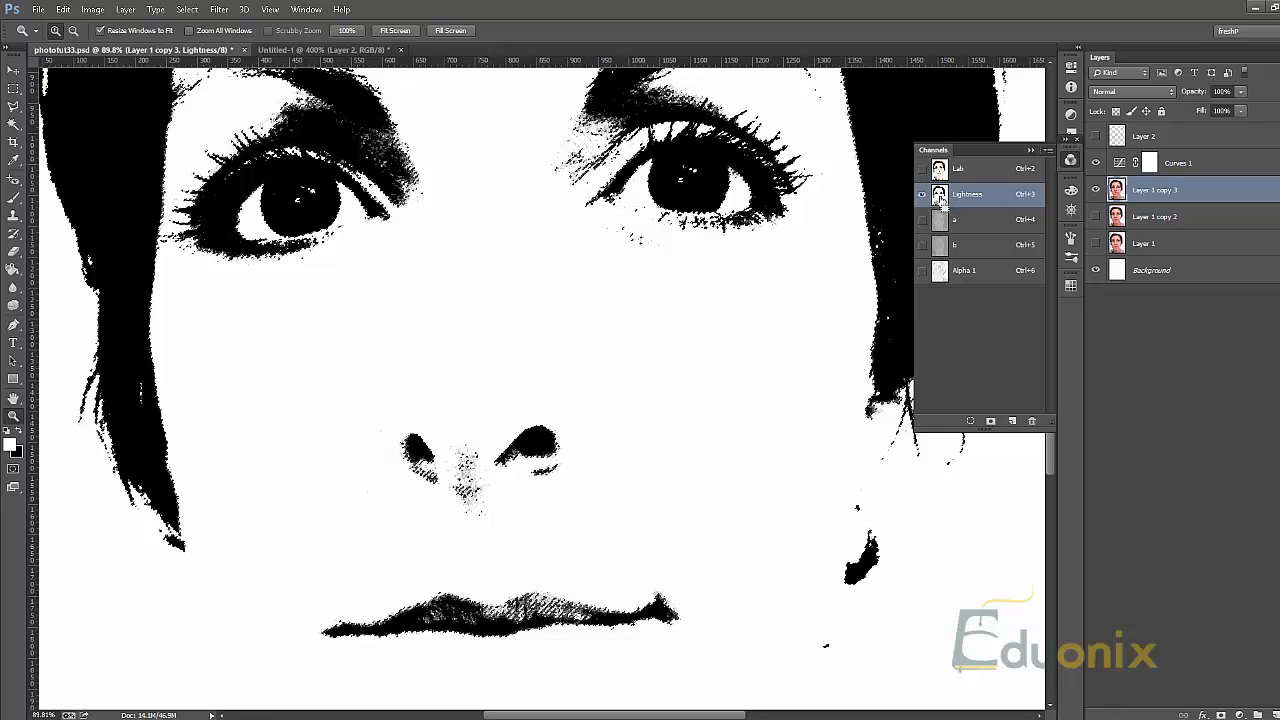
drag(320, 371, 520, 566)
drag(493, 310, 480, 402)
drag(517, 336, 466, 364)
click(1095, 216)
click(1095, 189)
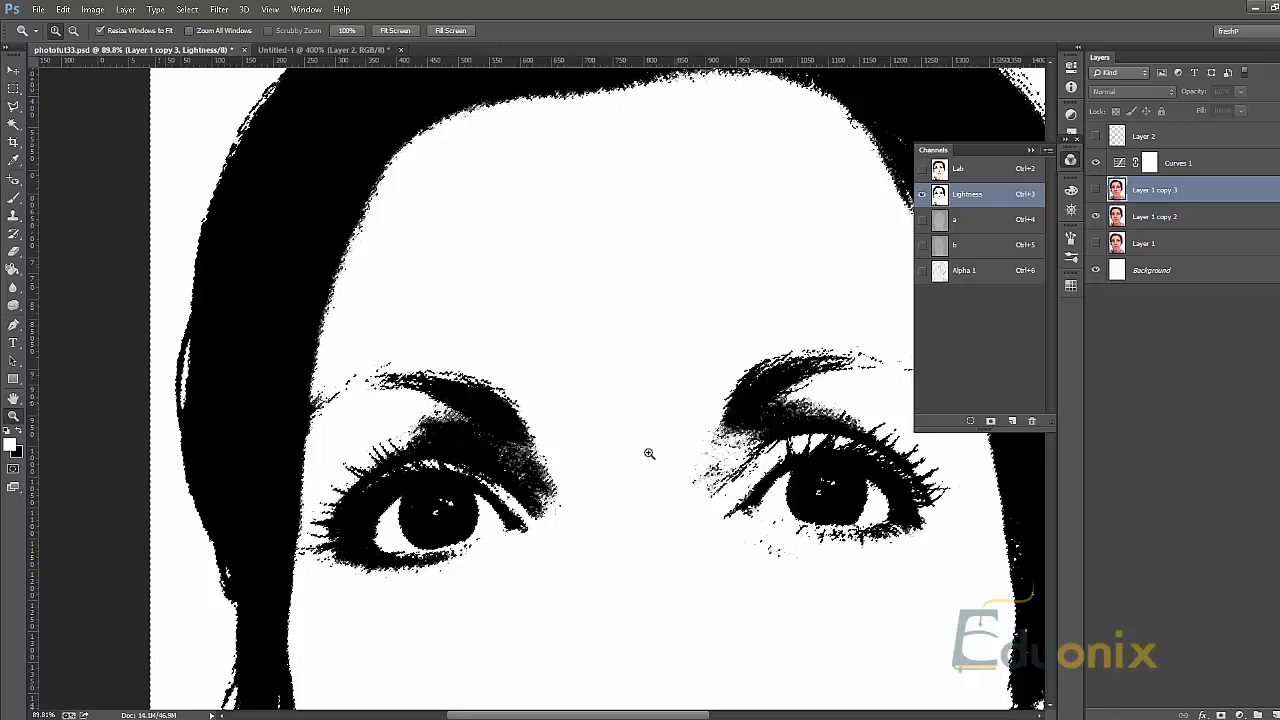
drag(726, 467, 839, 512)
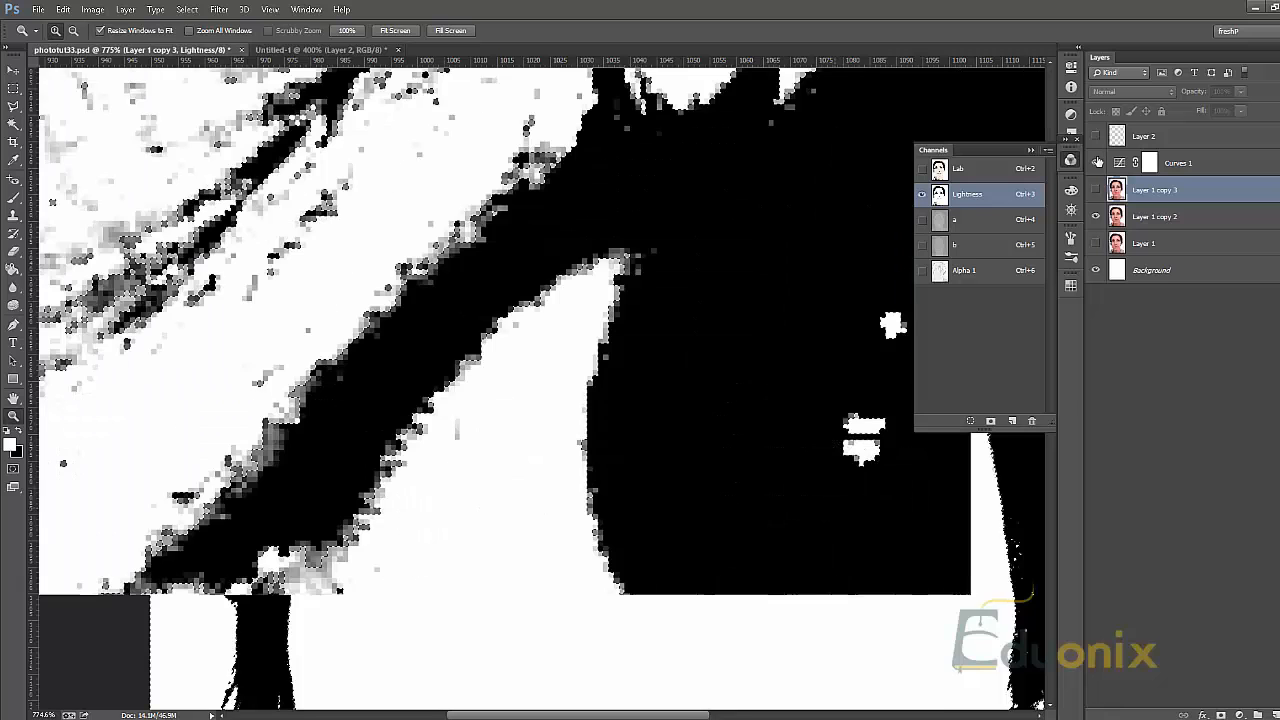
Step: Display the full portrait in the Lab composite and hide the Curves adjustment layer, keeping the selection active
click(981, 167)
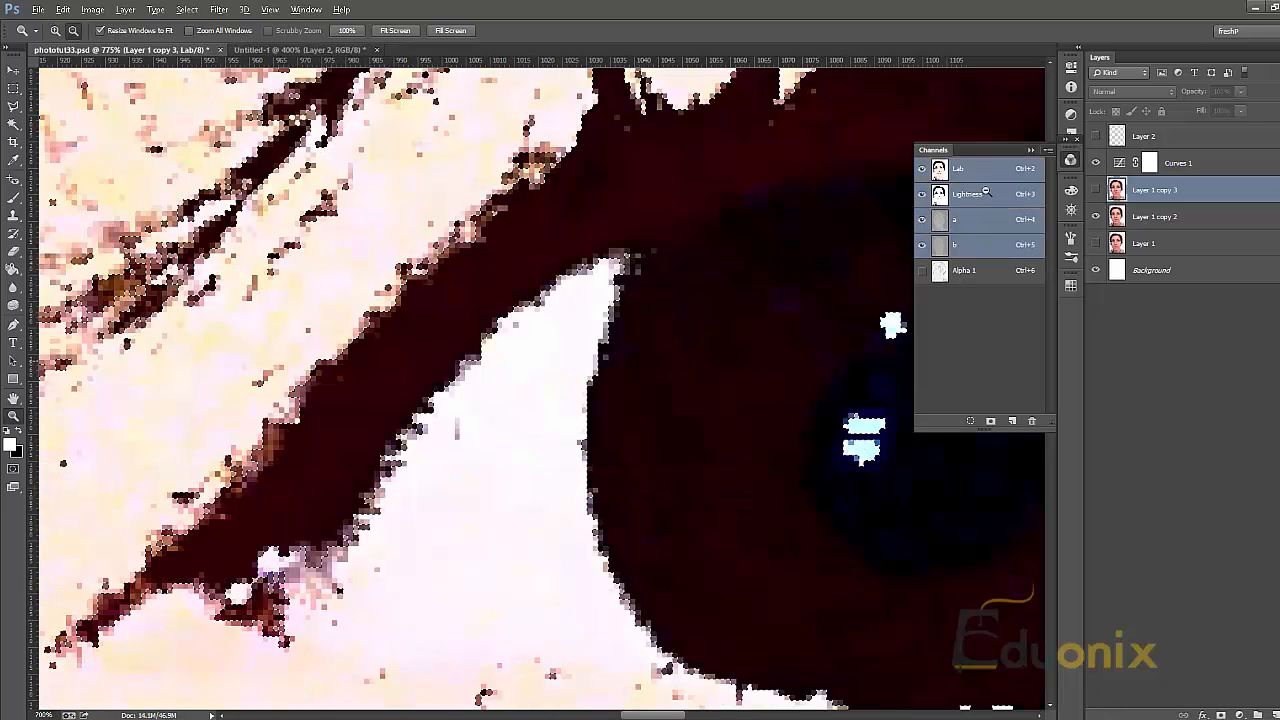
alt+click(671, 359)
click(1096, 162)
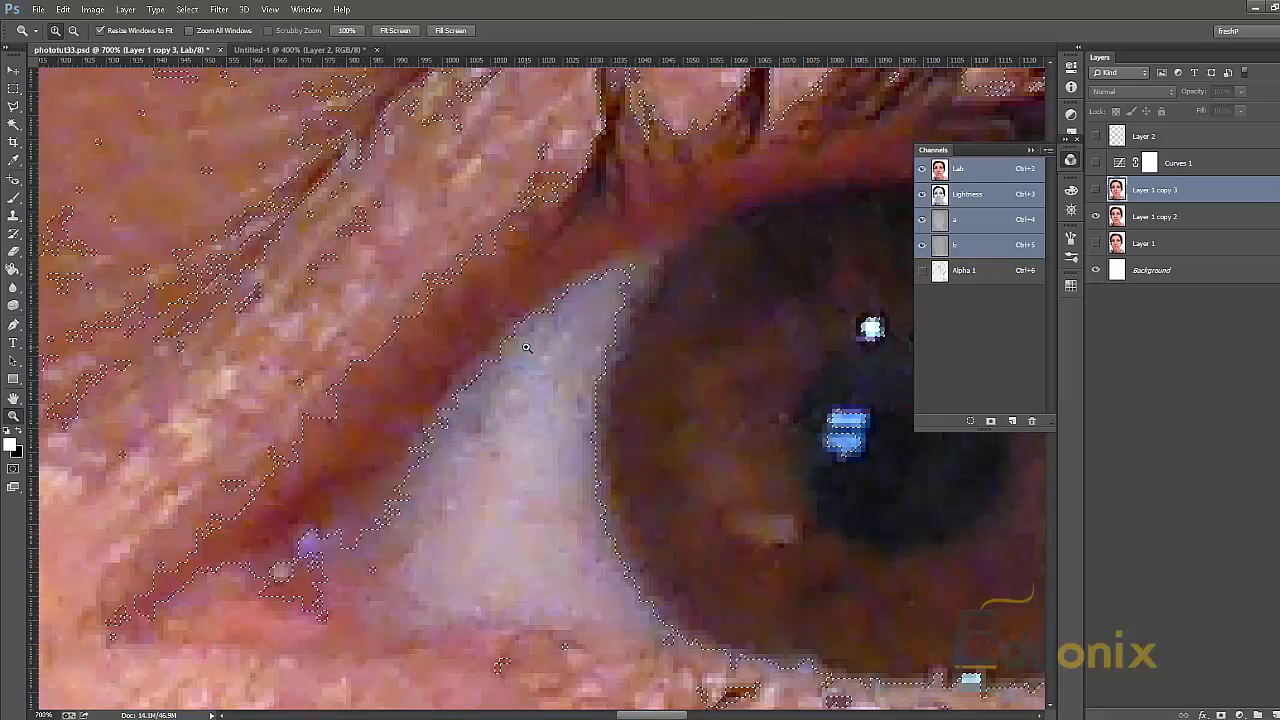
key(ctrl+0)
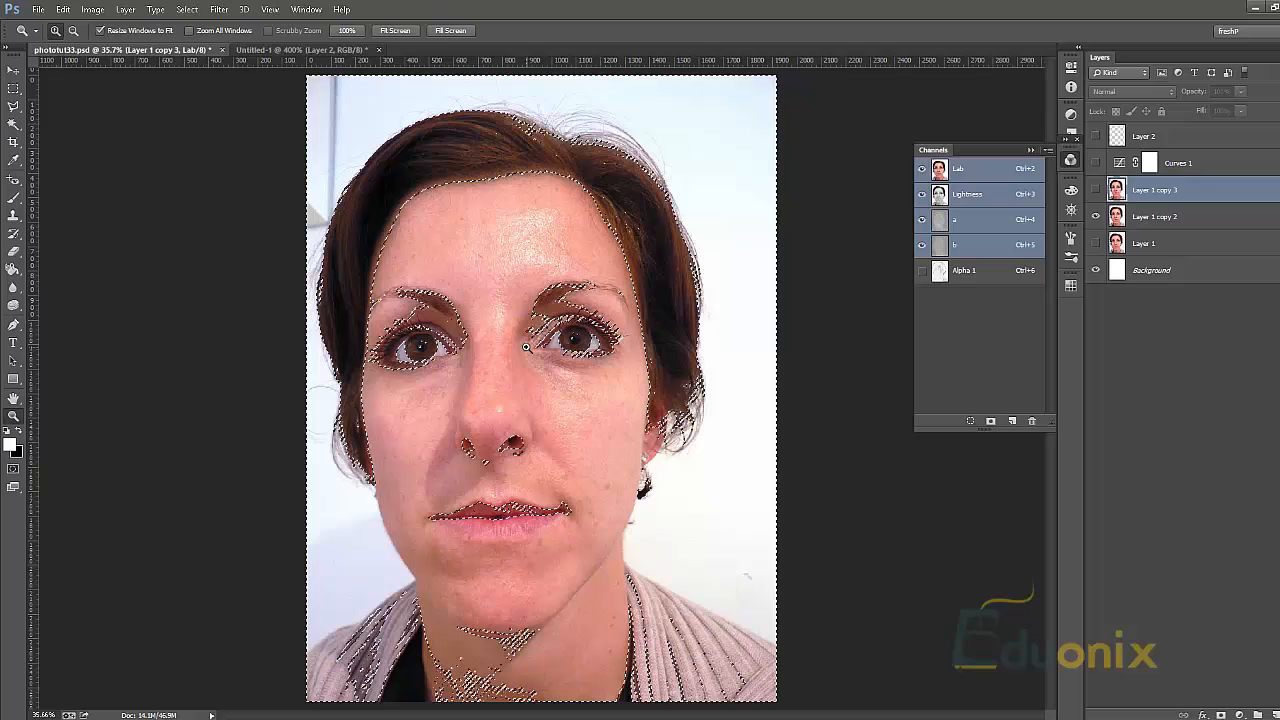
key(ctrl+d)
key(ctrl+alt+2)
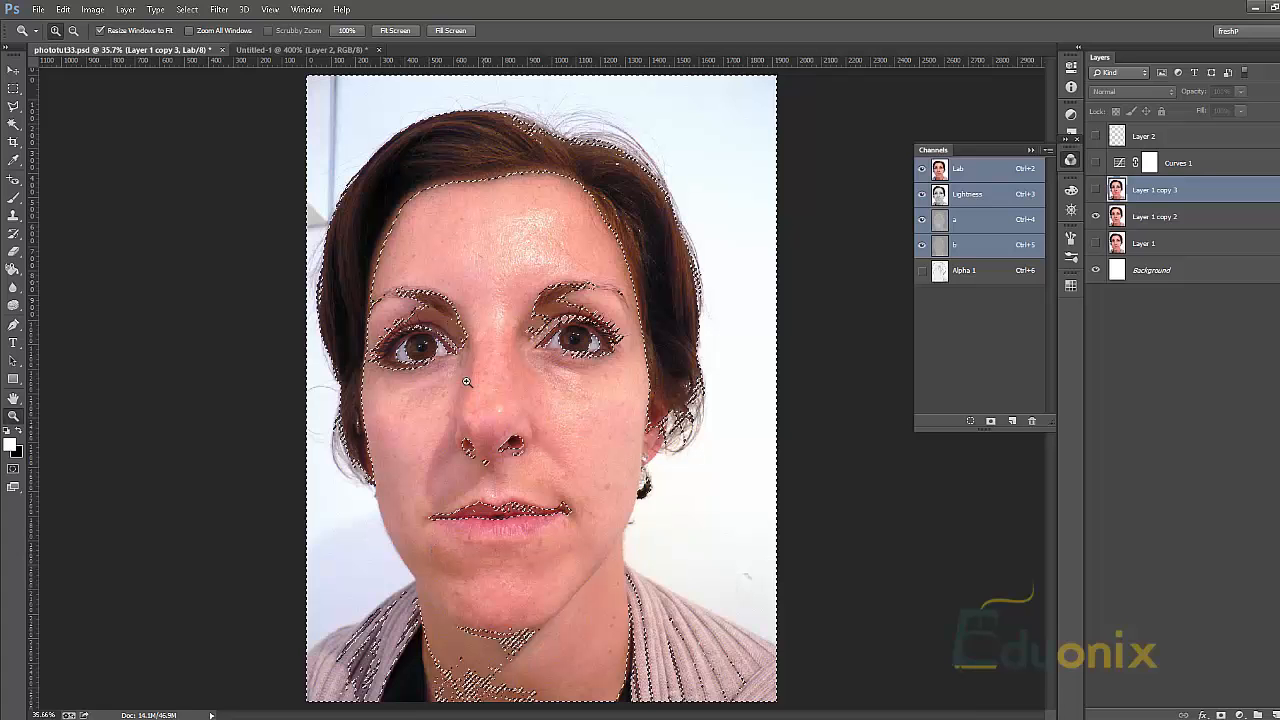
Step: Invert the selection on Layer 1 copy 2 to target the dark details, test-deleting the selected pixels before and after and undoing each deletion
click(1135, 214)
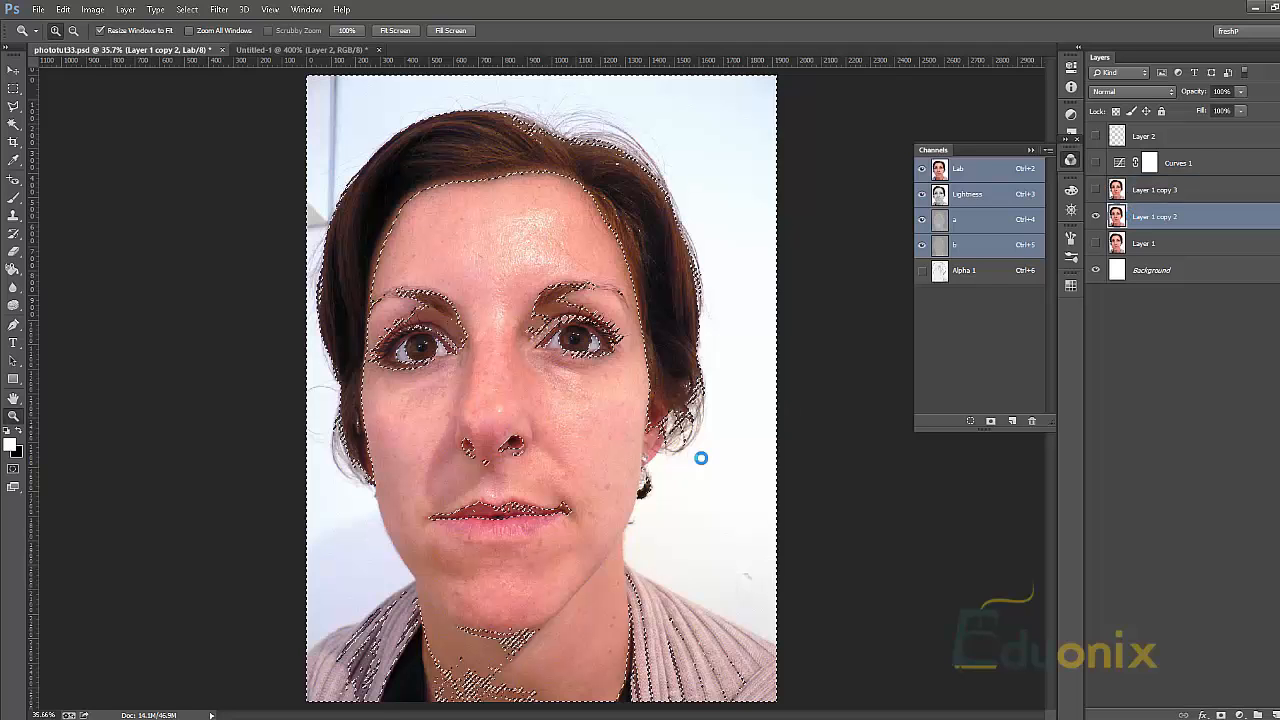
key(Delete)
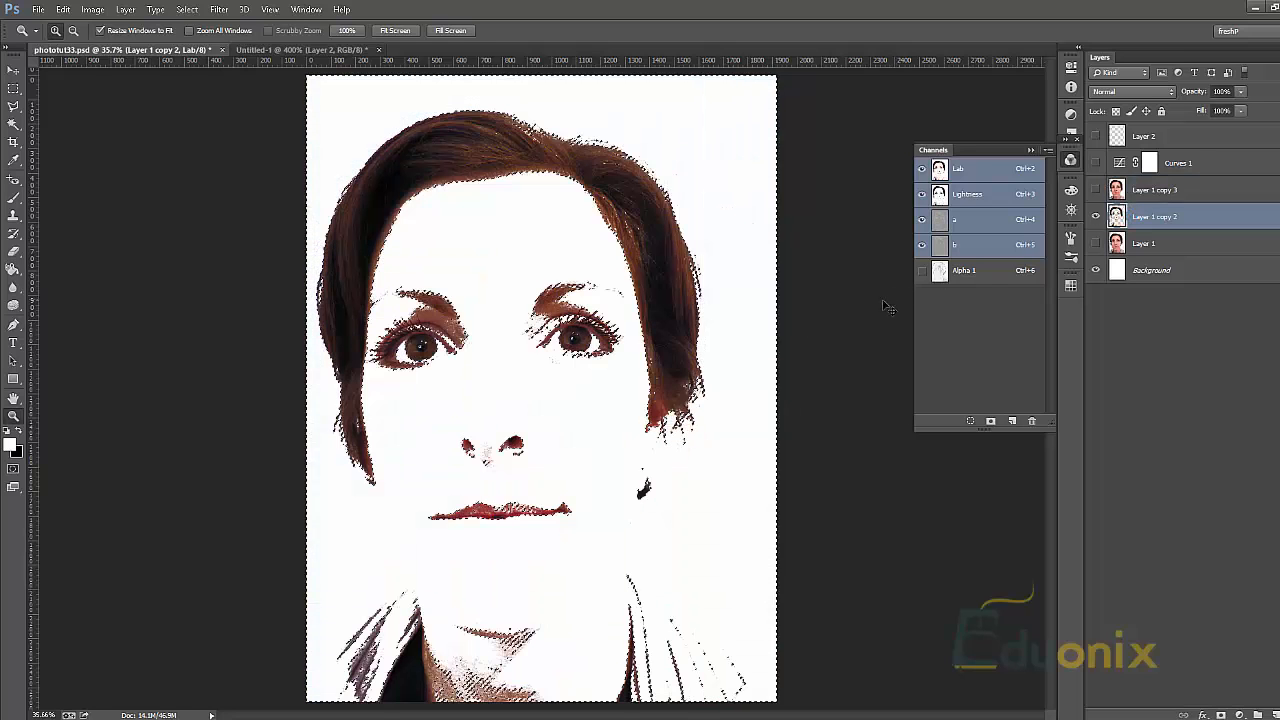
key(ctrl+z)
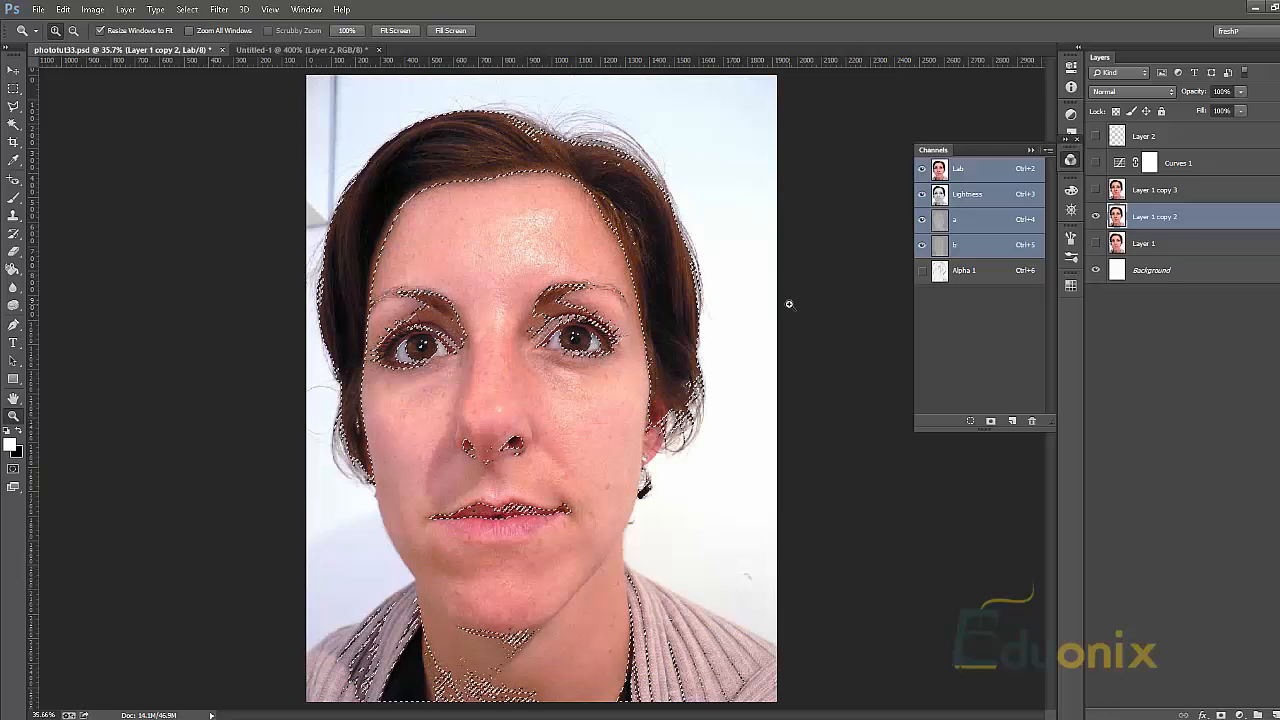
key(Delete)
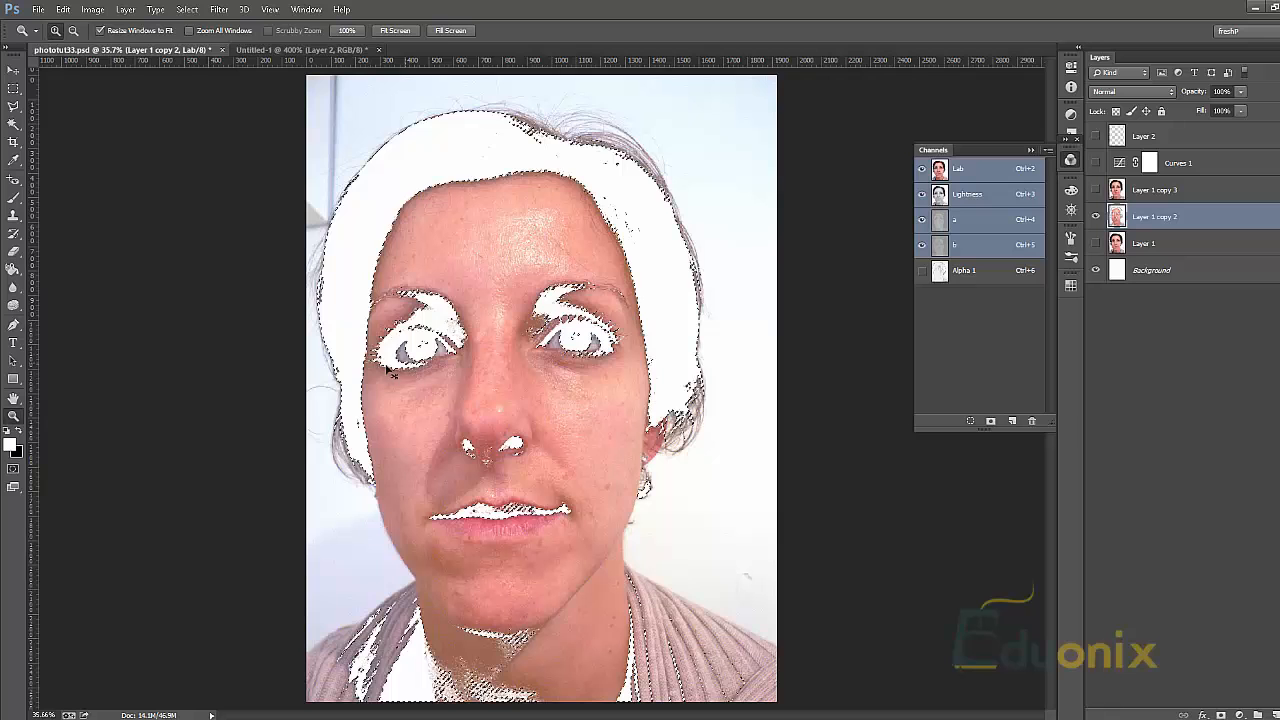
key(ctrl+z)
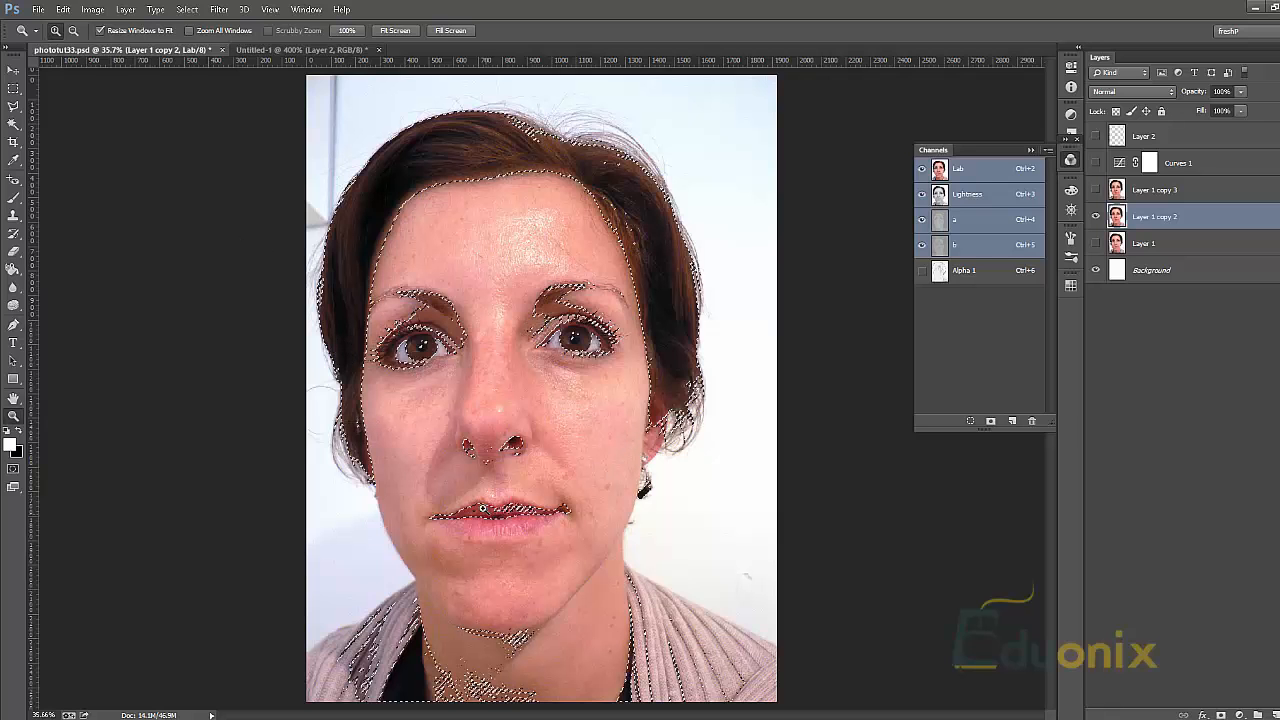
Step: Hide the selection edges on Layer 1 copy 2 so the eye and eyebrow can be viewed unobstructed
drag(439, 548, 684, 192)
drag(495, 390, 700, 92)
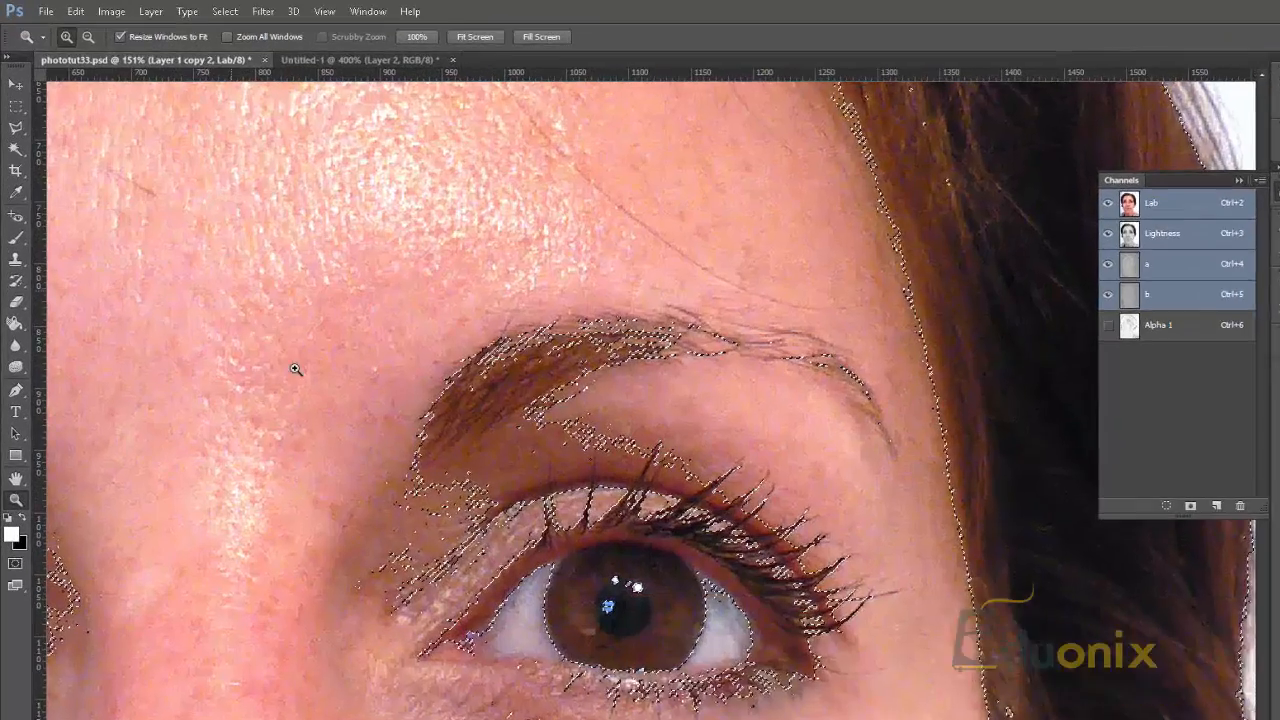
drag(294, 369, 368, 154)
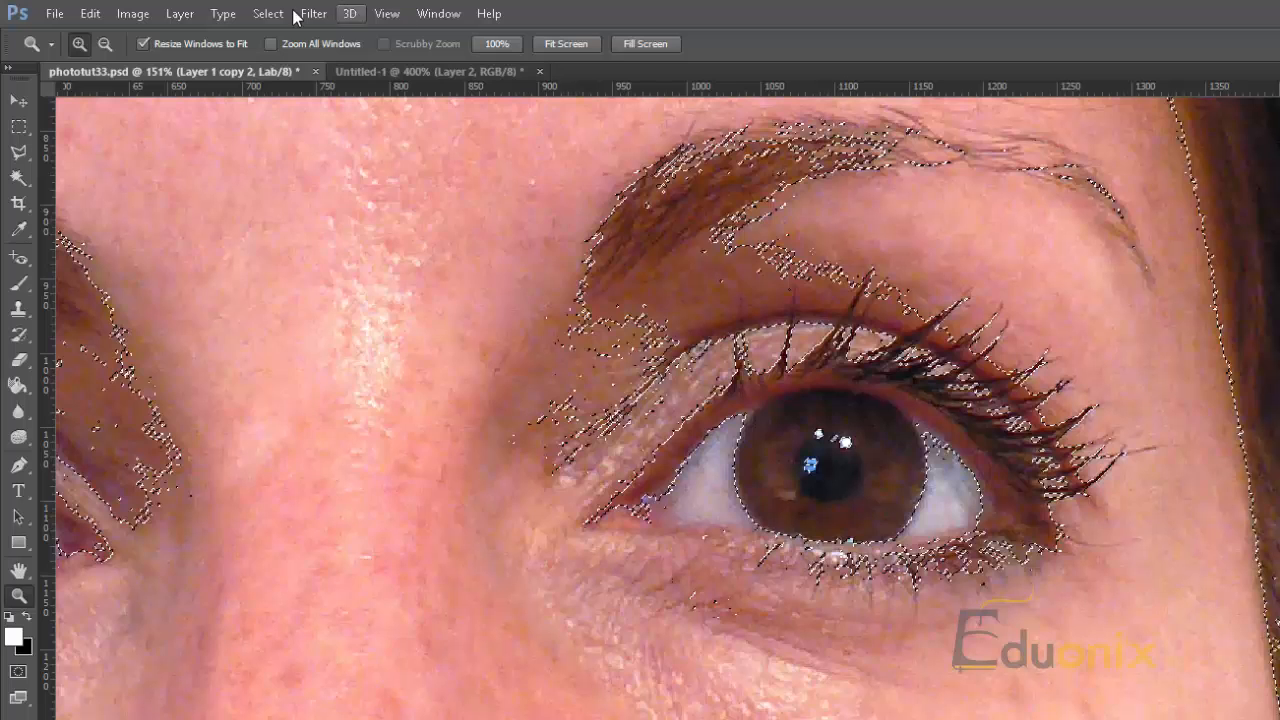
click(290, 14)
mouse_move(388, 14)
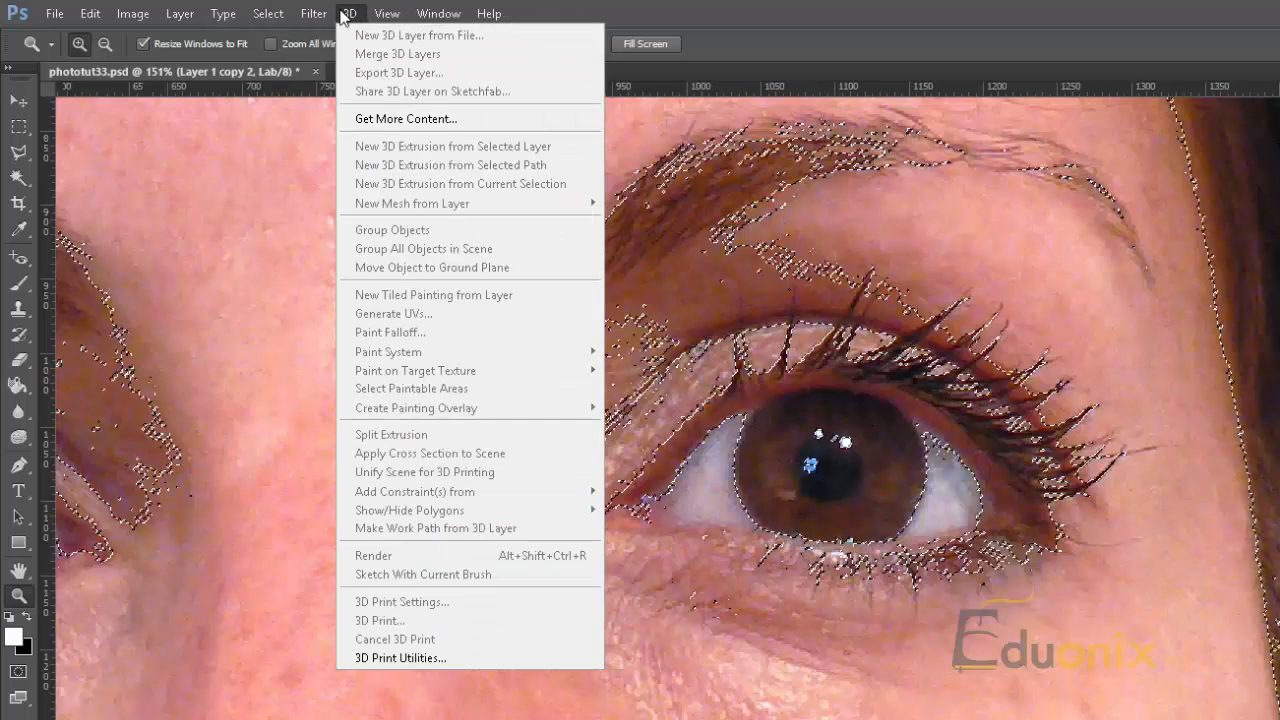
mouse_move(316, 14)
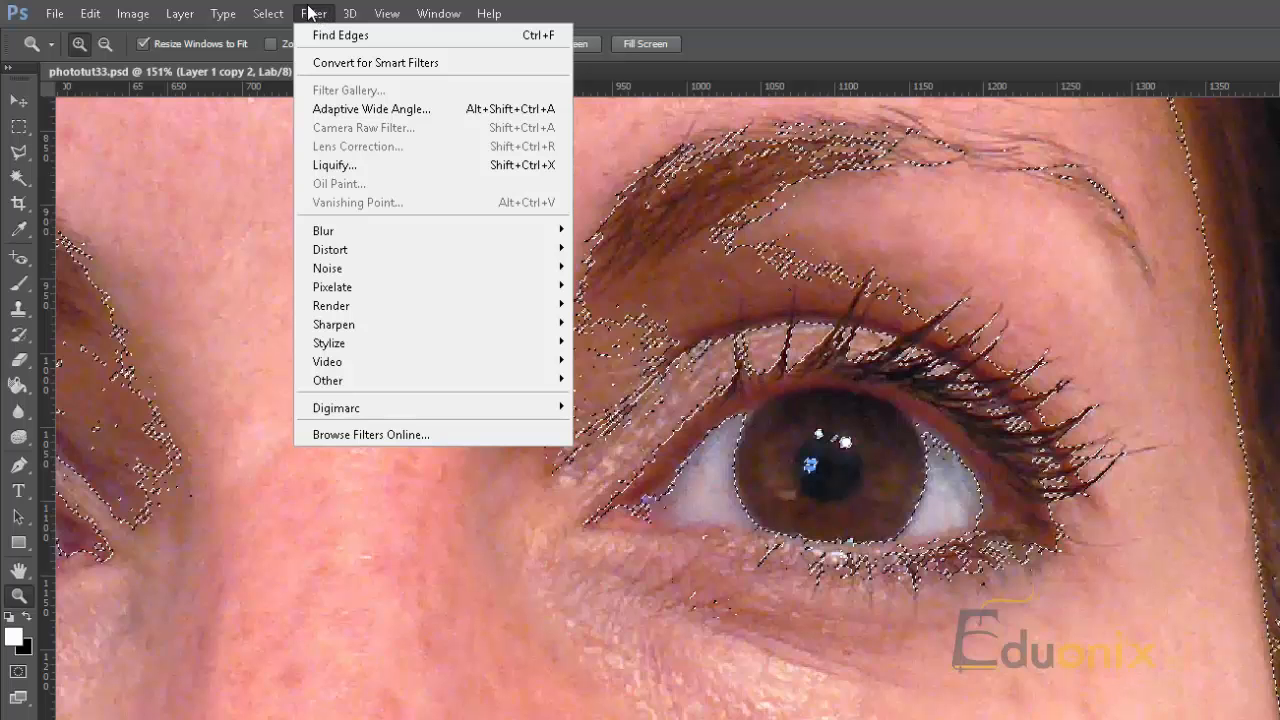
mouse_move(266, 12)
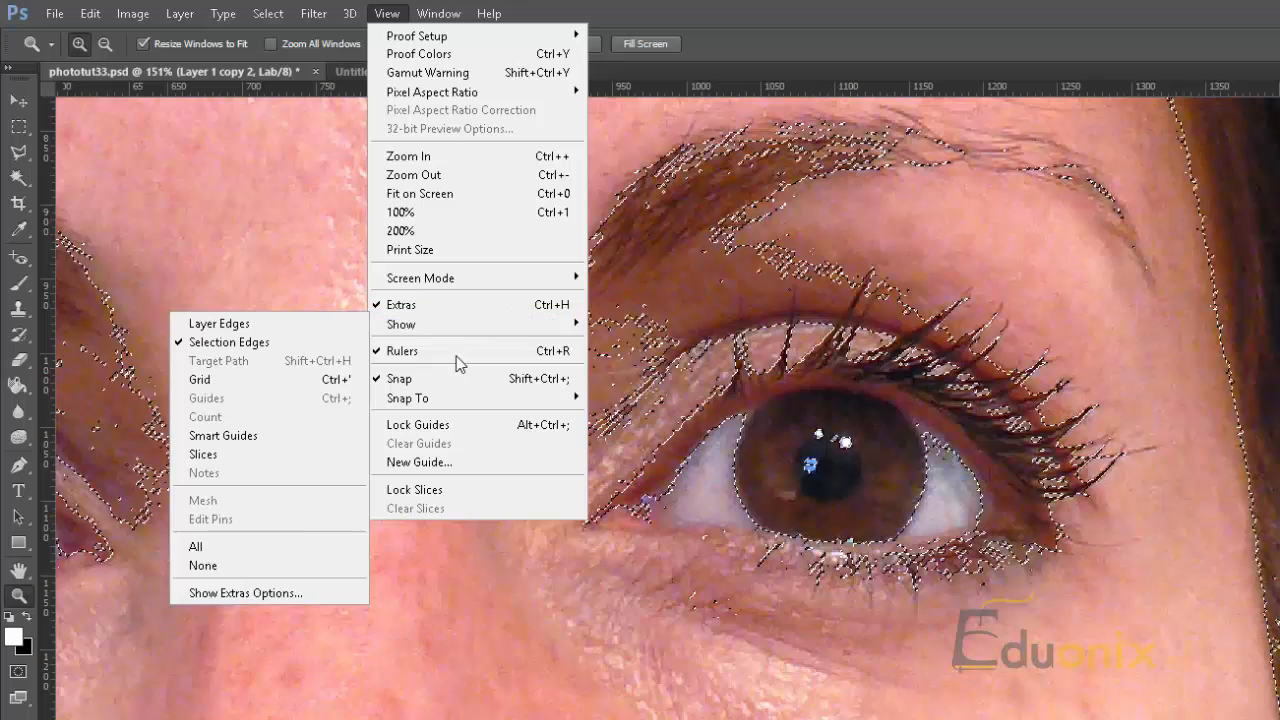
mouse_move(462, 328)
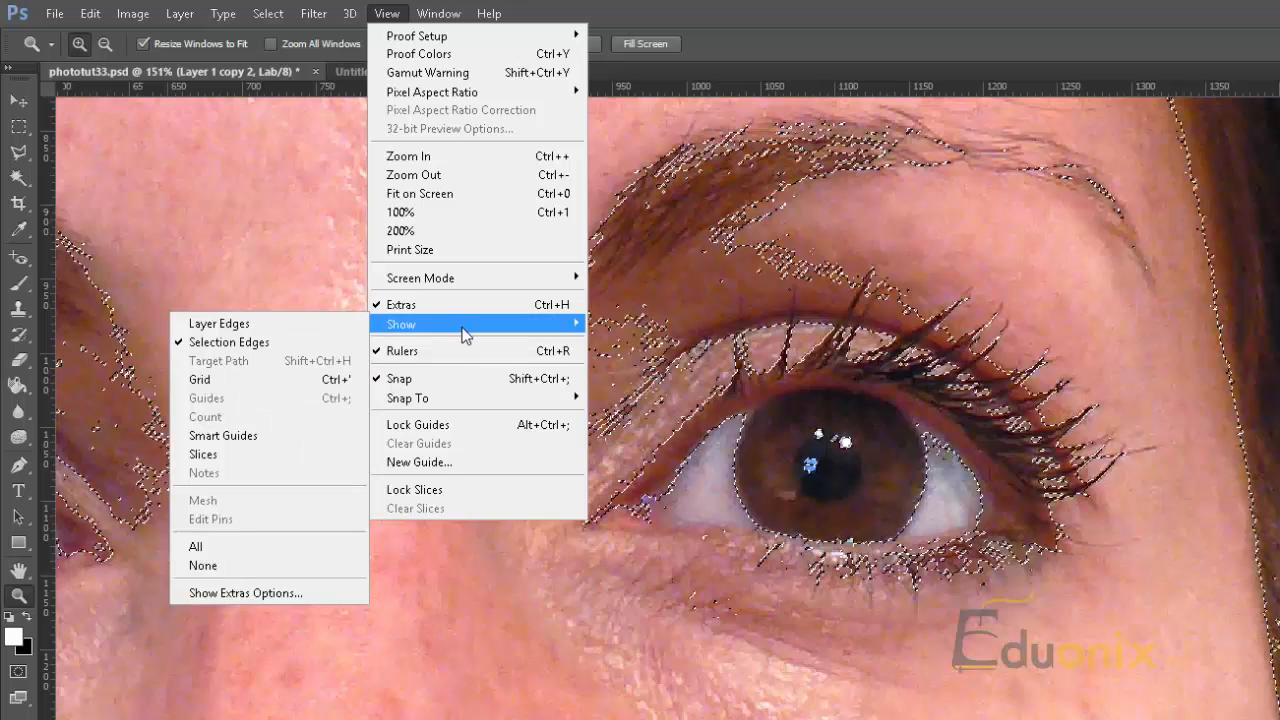
click(262, 343)
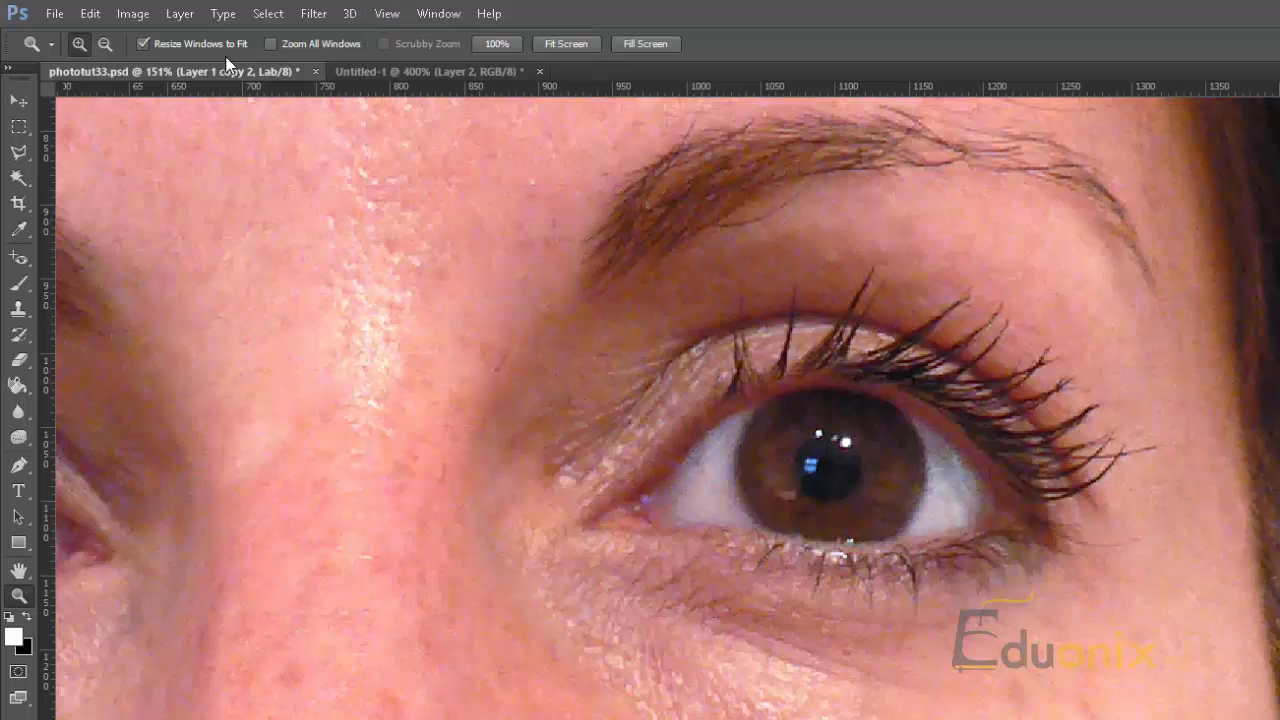
Step: Refine the edge of the dark-detail selection on Layer 1 copy 2 with a 3.8 px feather and a +12% edge shift
click(314, 13)
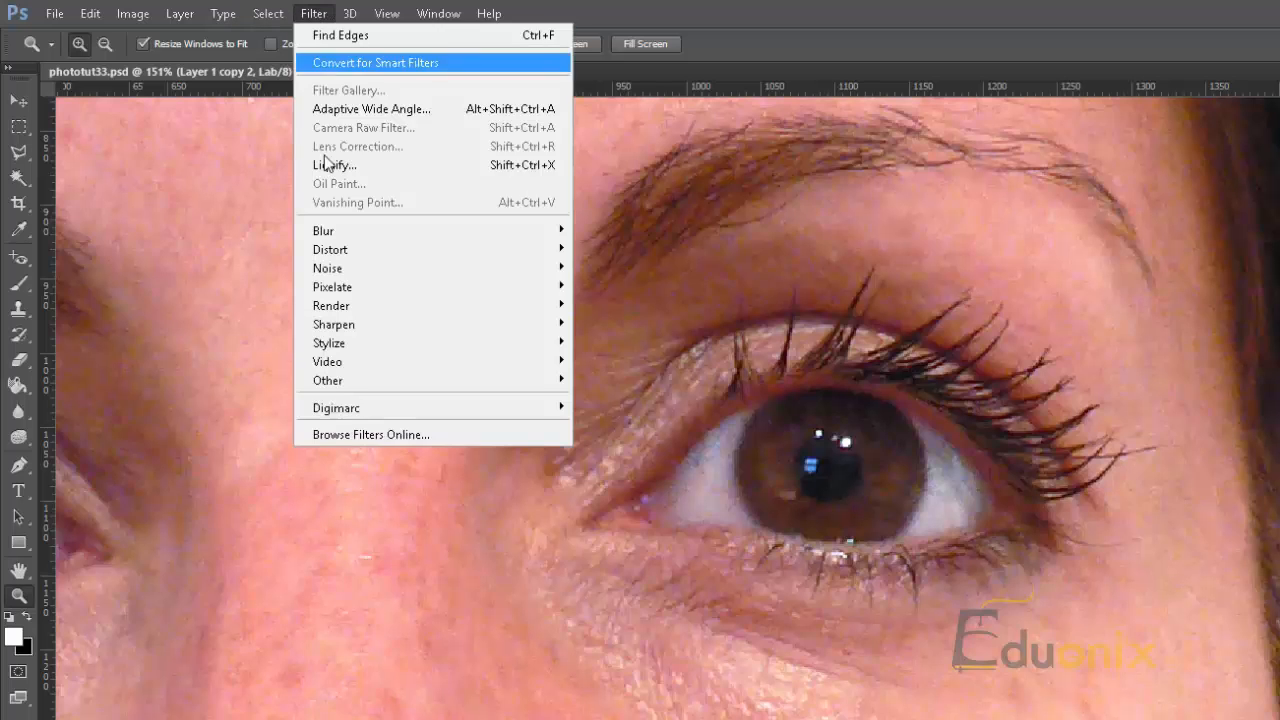
mouse_move(355, 240)
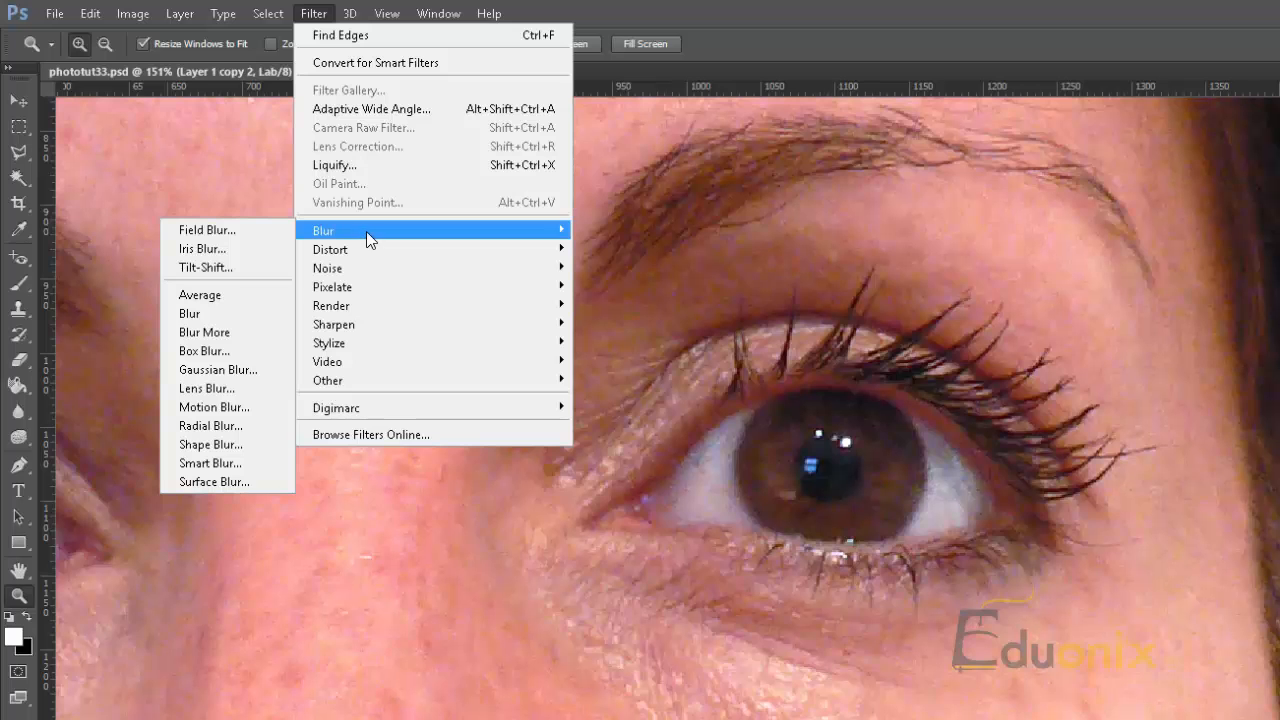
mouse_move(262, 13)
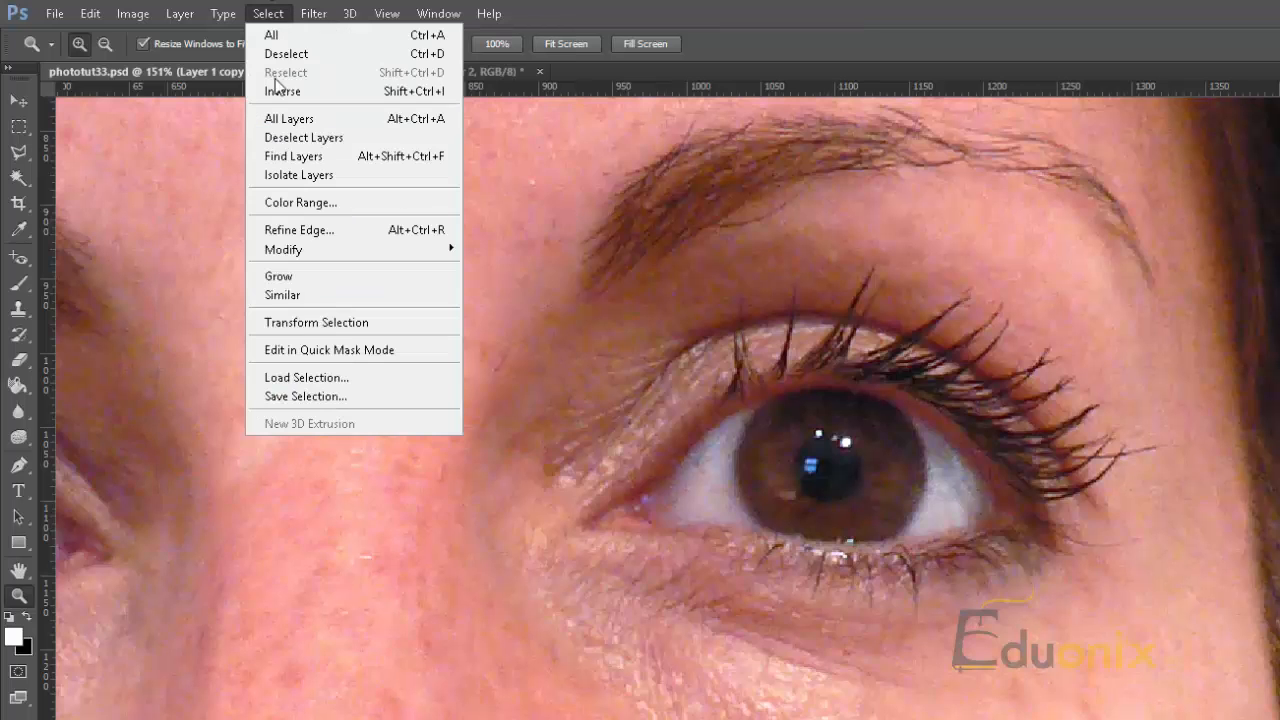
click(312, 232)
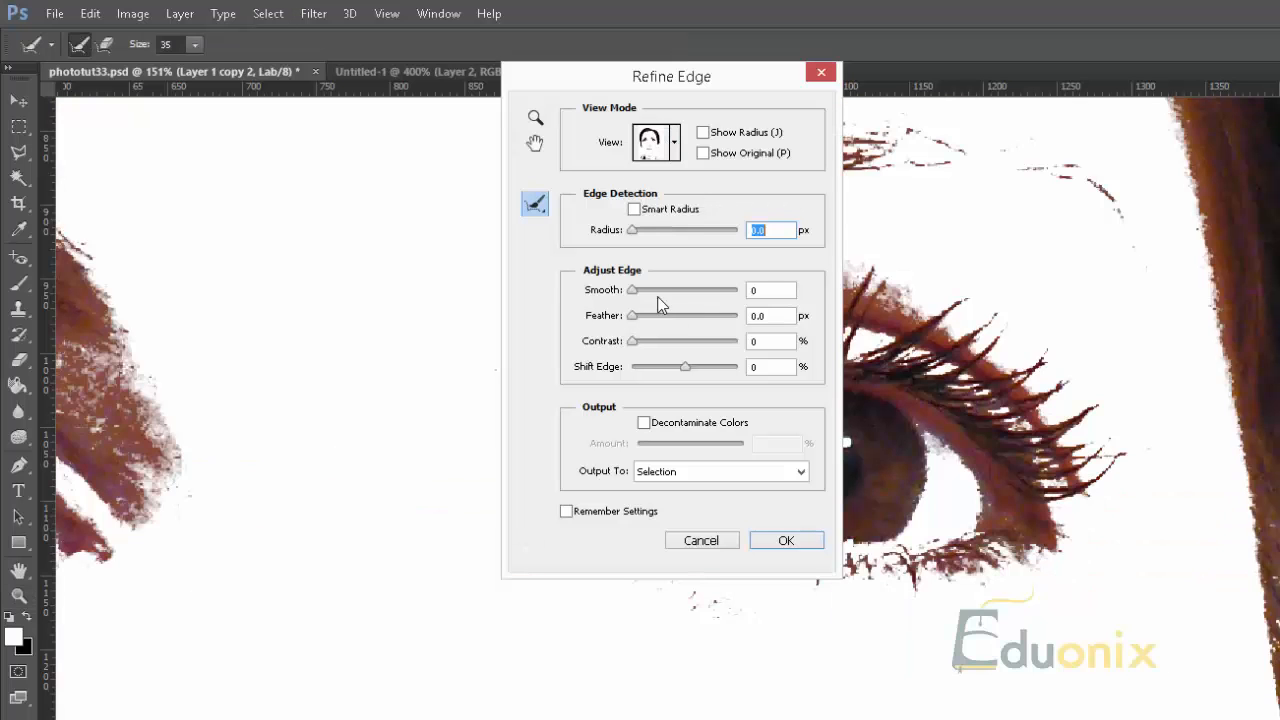
drag(643, 318, 650, 322)
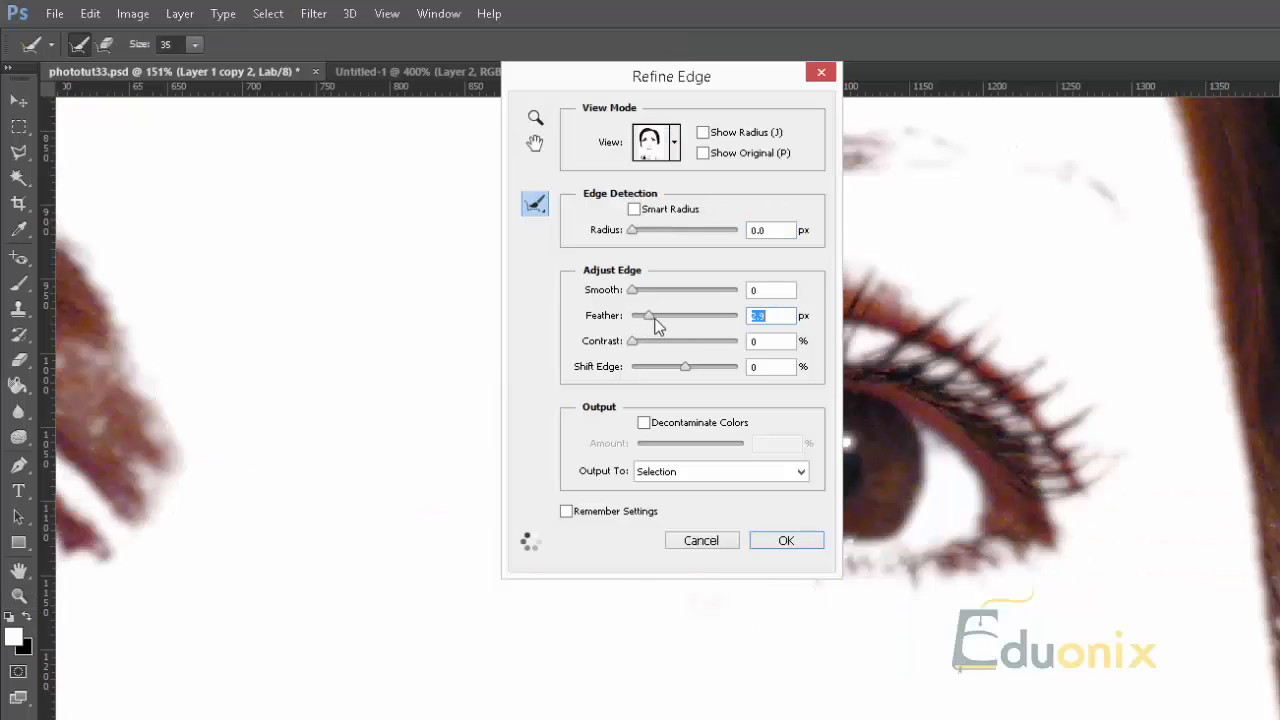
drag(689, 364, 717, 366)
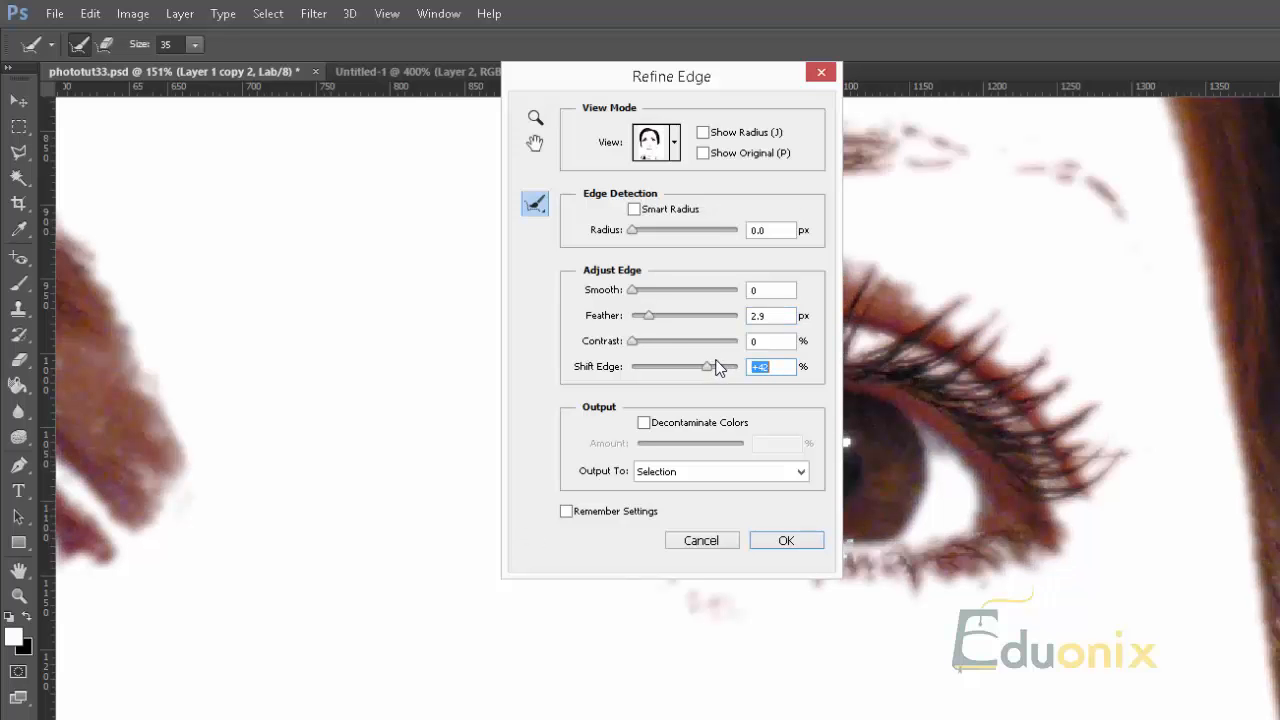
drag(648, 316, 654, 318)
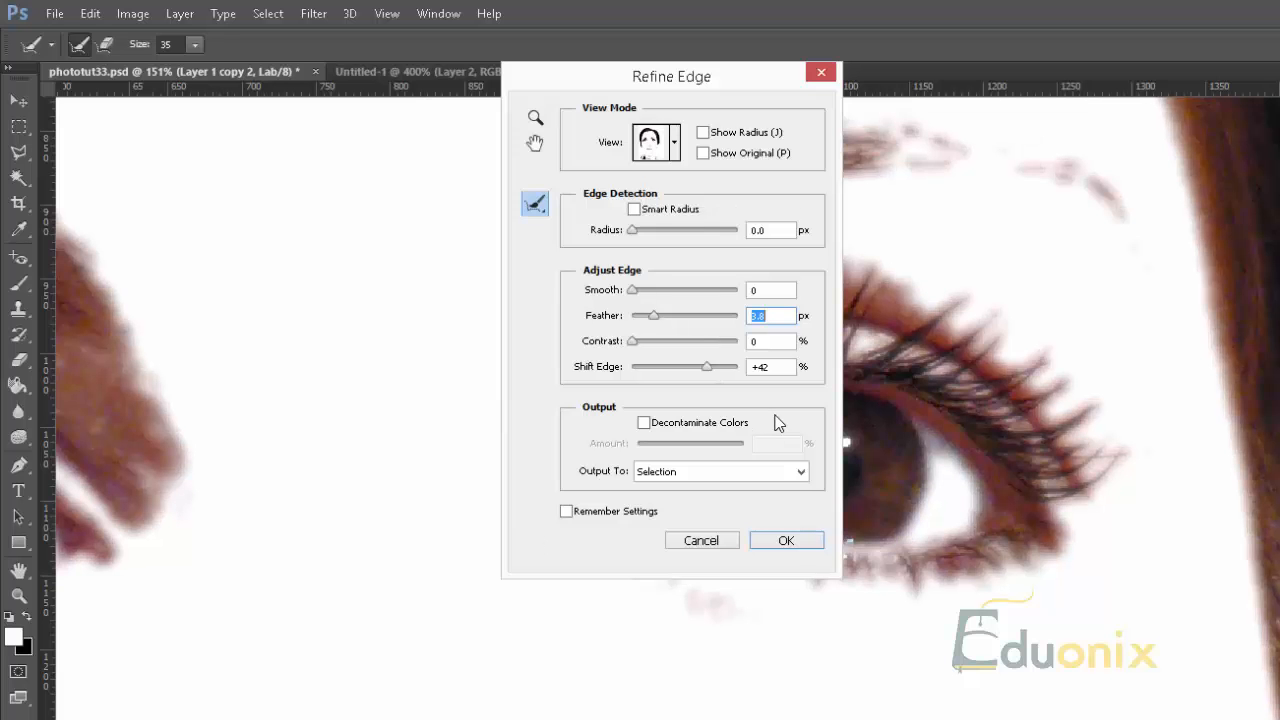
drag(700, 373, 691, 366)
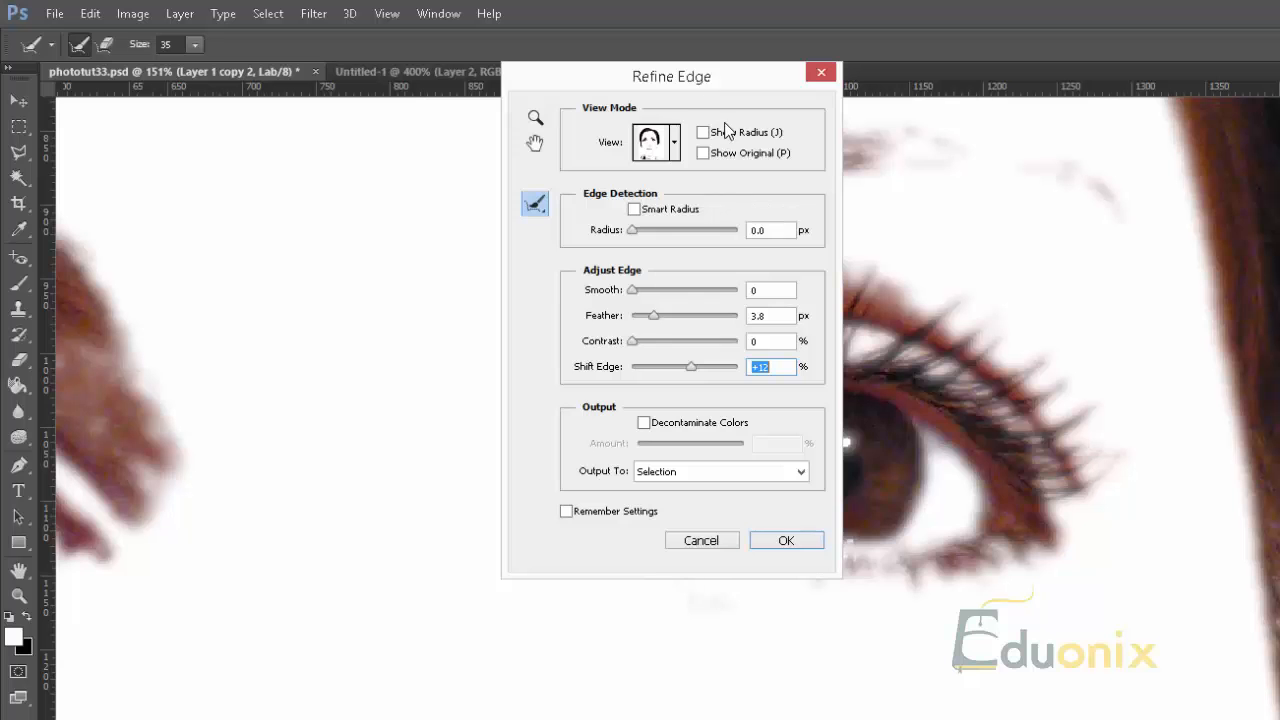
drag(700, 77, 435, 169)
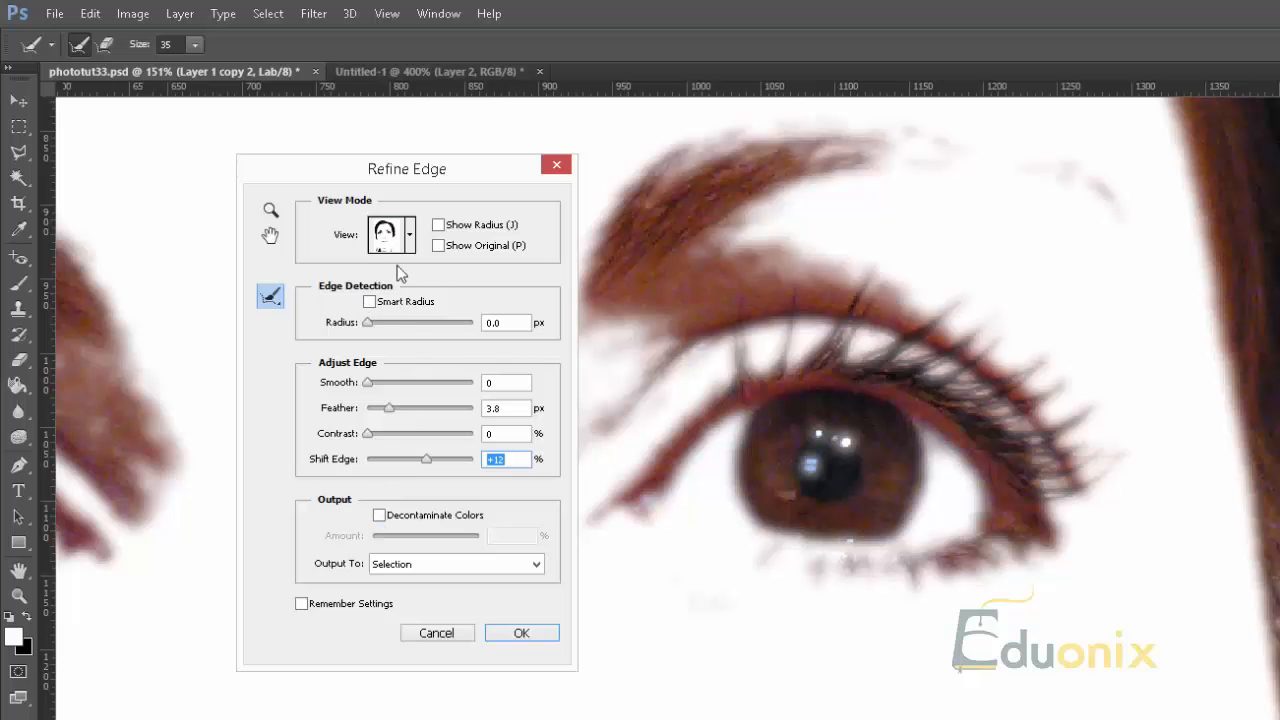
click(520, 636)
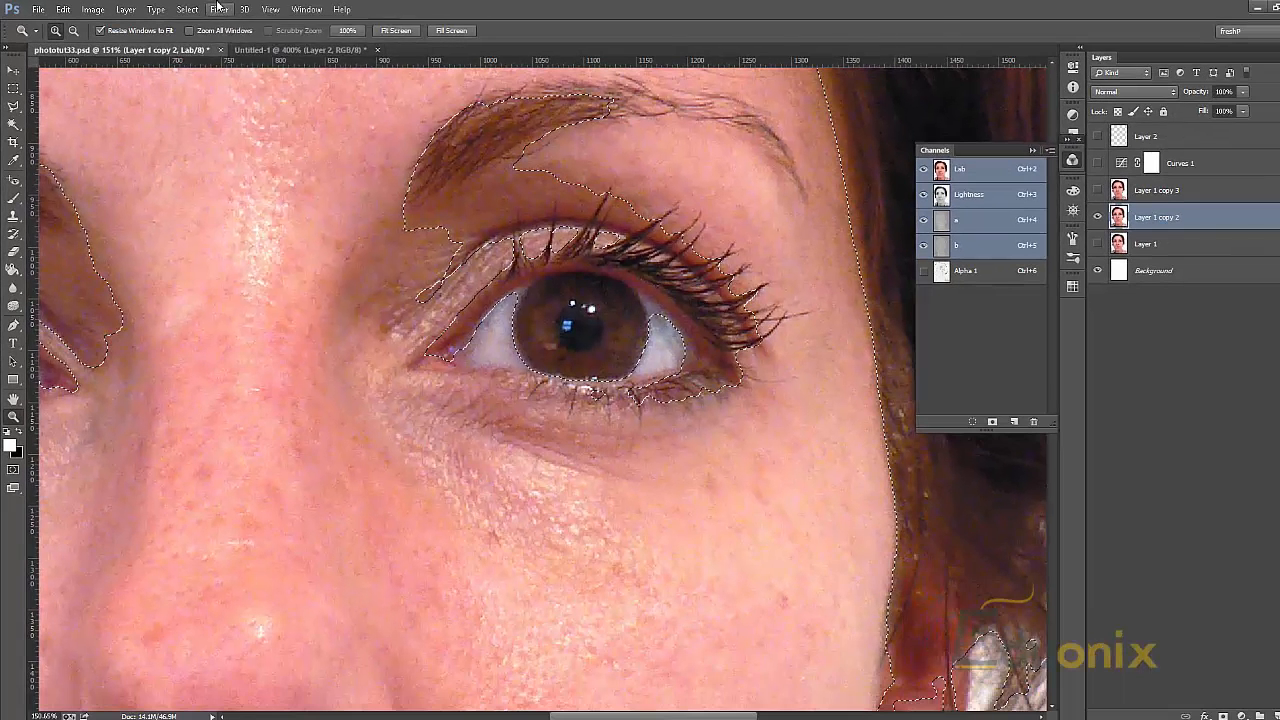
Step: Open the Unsharp Mask filter for the selected details and compare the eye with the preview on and off
click(314, 12)
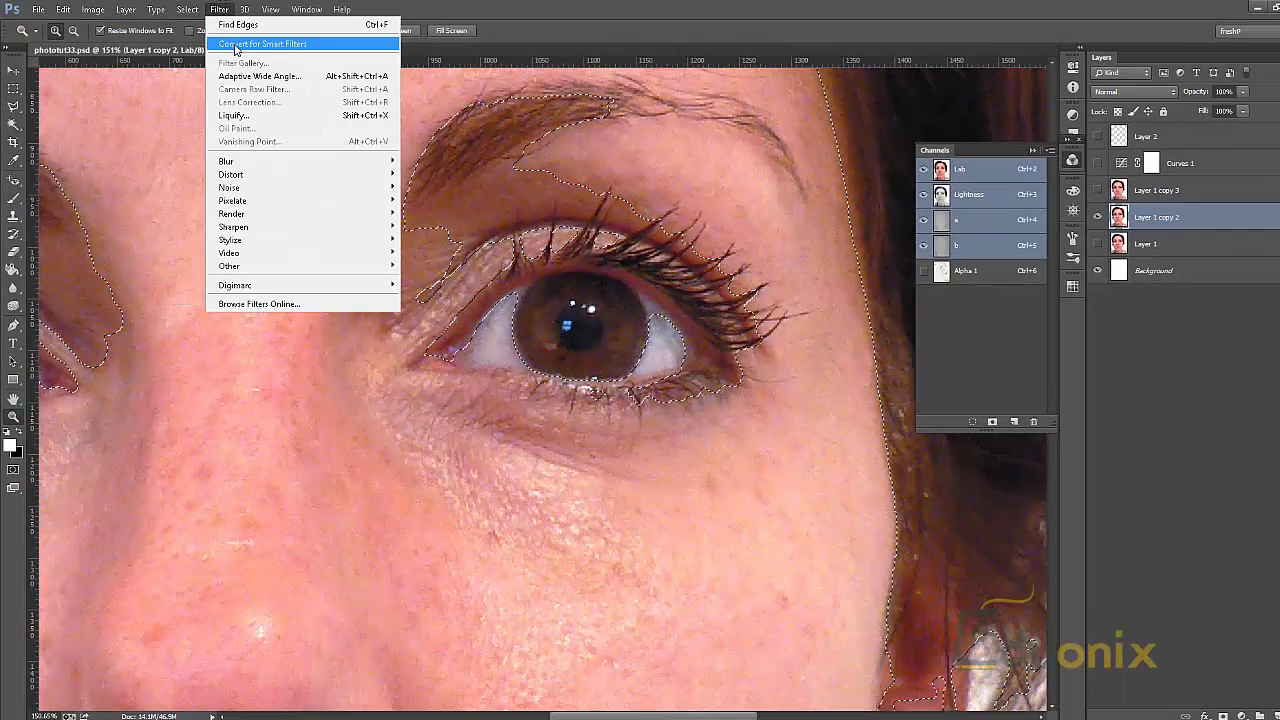
mouse_move(280, 220)
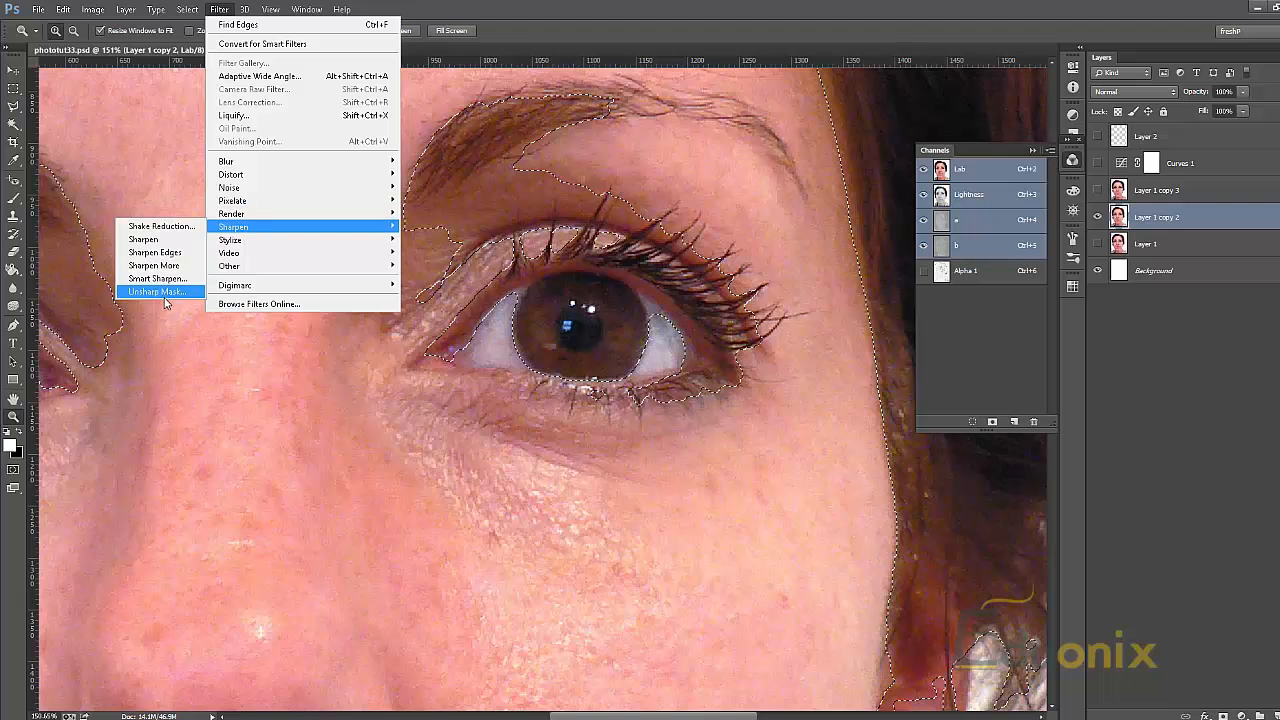
click(165, 292)
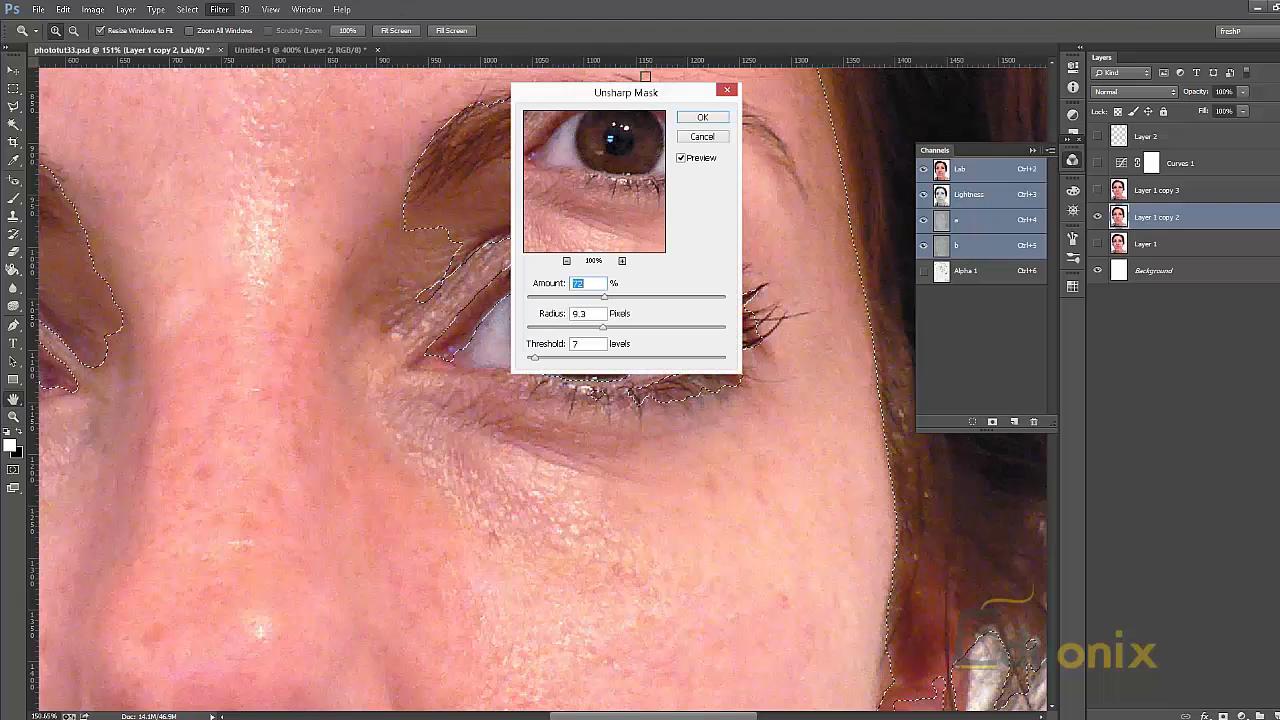
drag(631, 97, 902, 178)
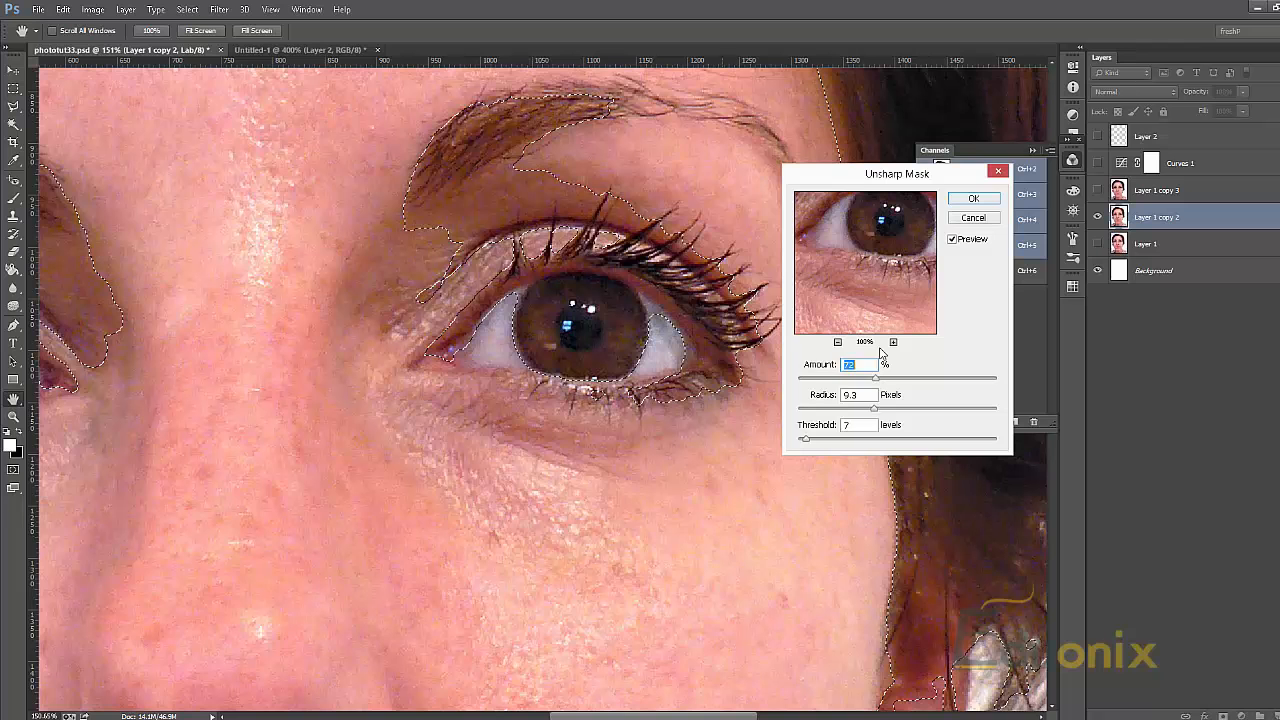
click(949, 240)
click(961, 241)
click(955, 241)
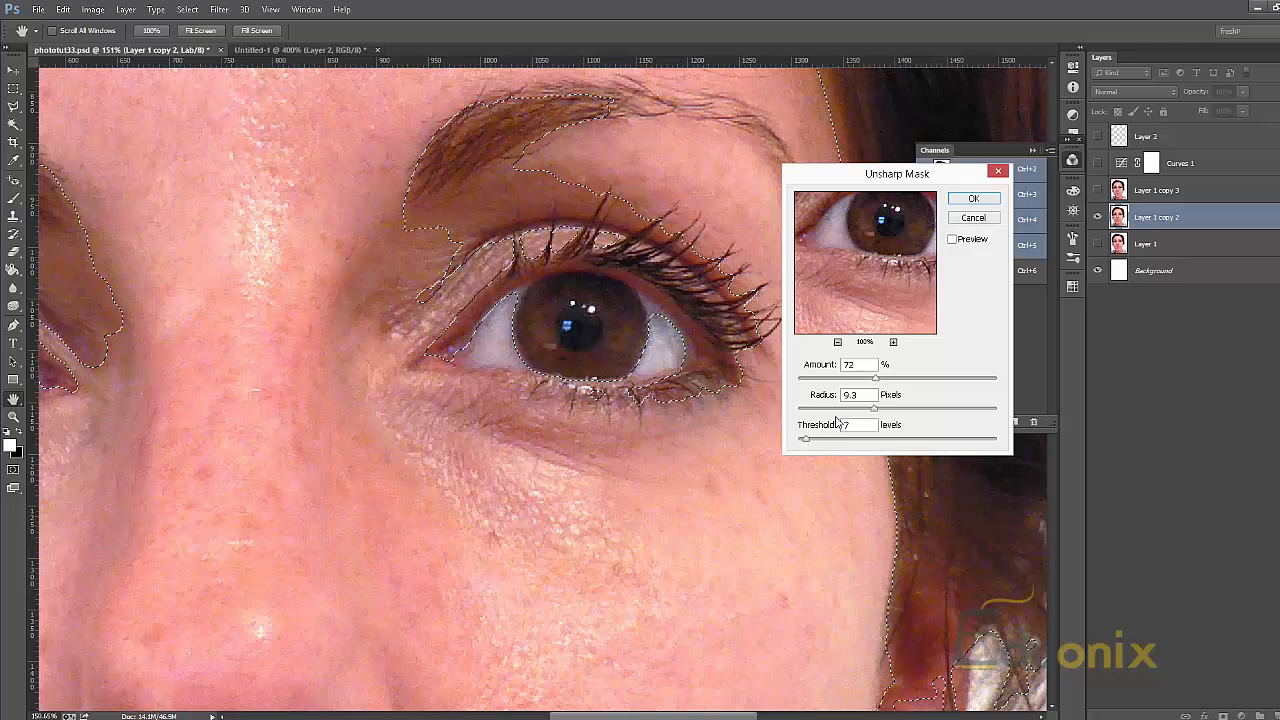
Step: Sharpen the selected details with Unsharp Mask at a 1.9-pixel radius, trying amounts of 164%, 117% and 40%
click(836, 411)
drag(870, 380, 958, 376)
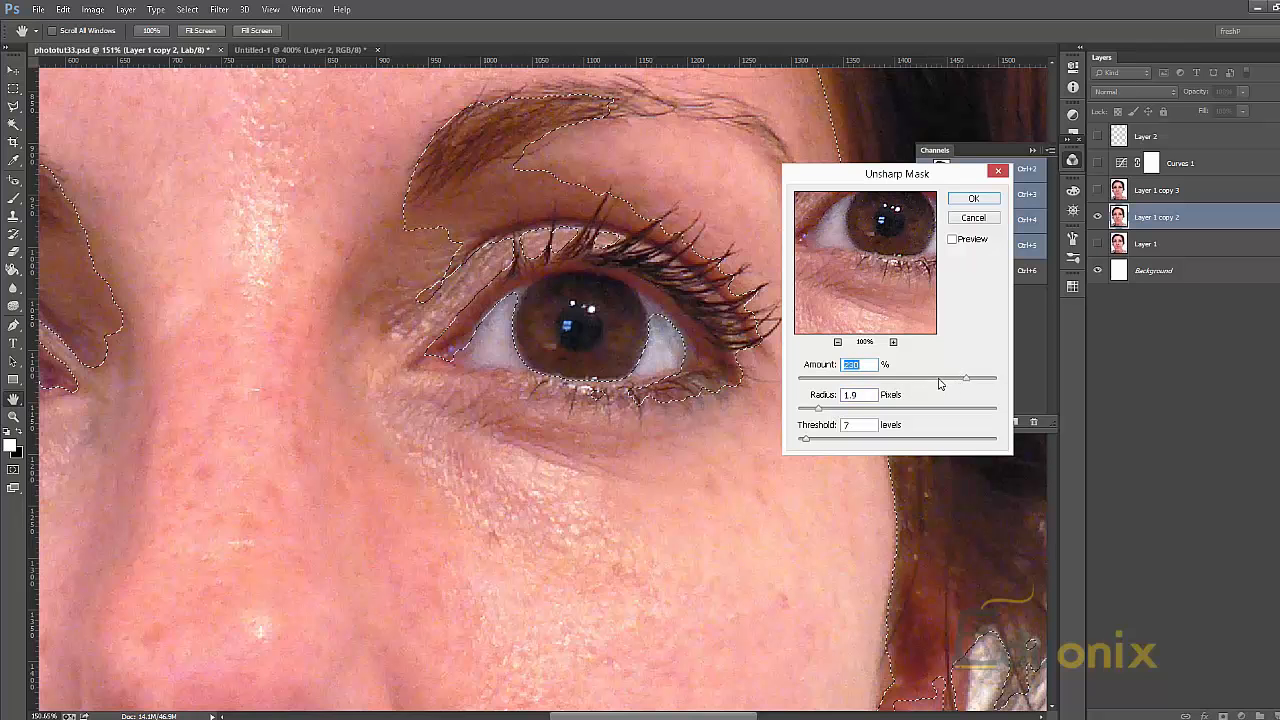
click(938, 380)
click(954, 240)
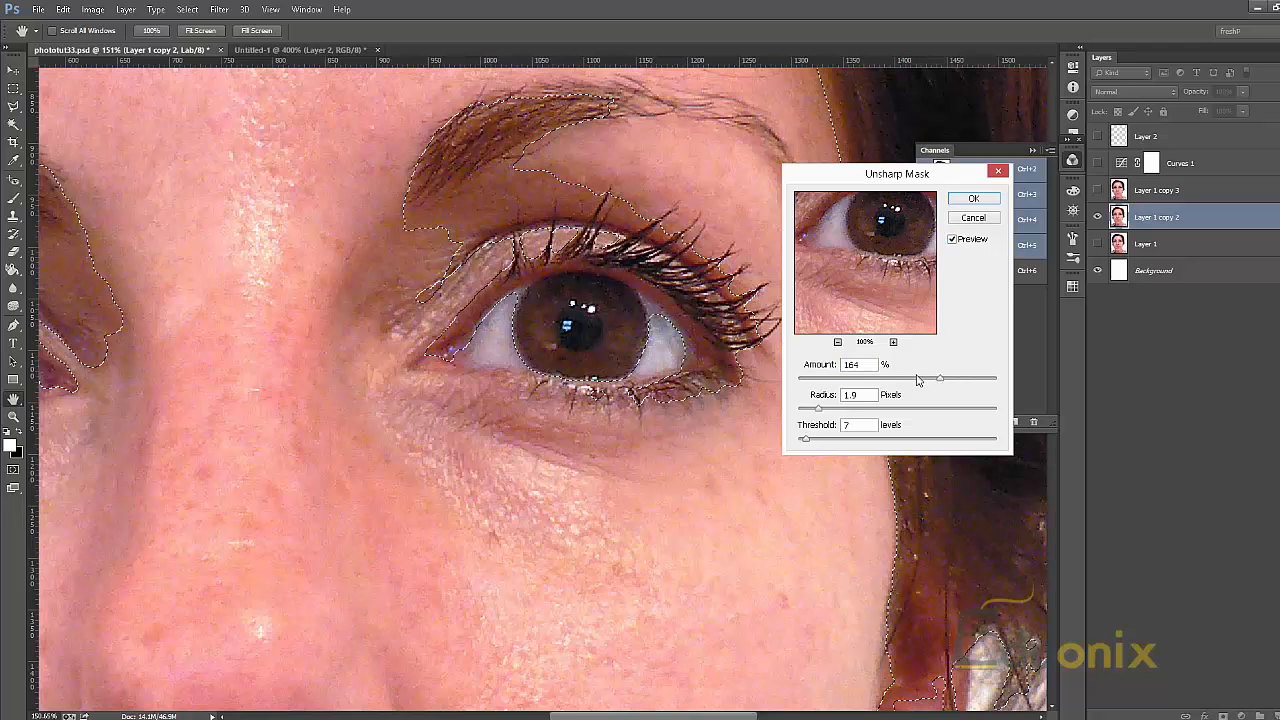
click(916, 380)
click(748, 336)
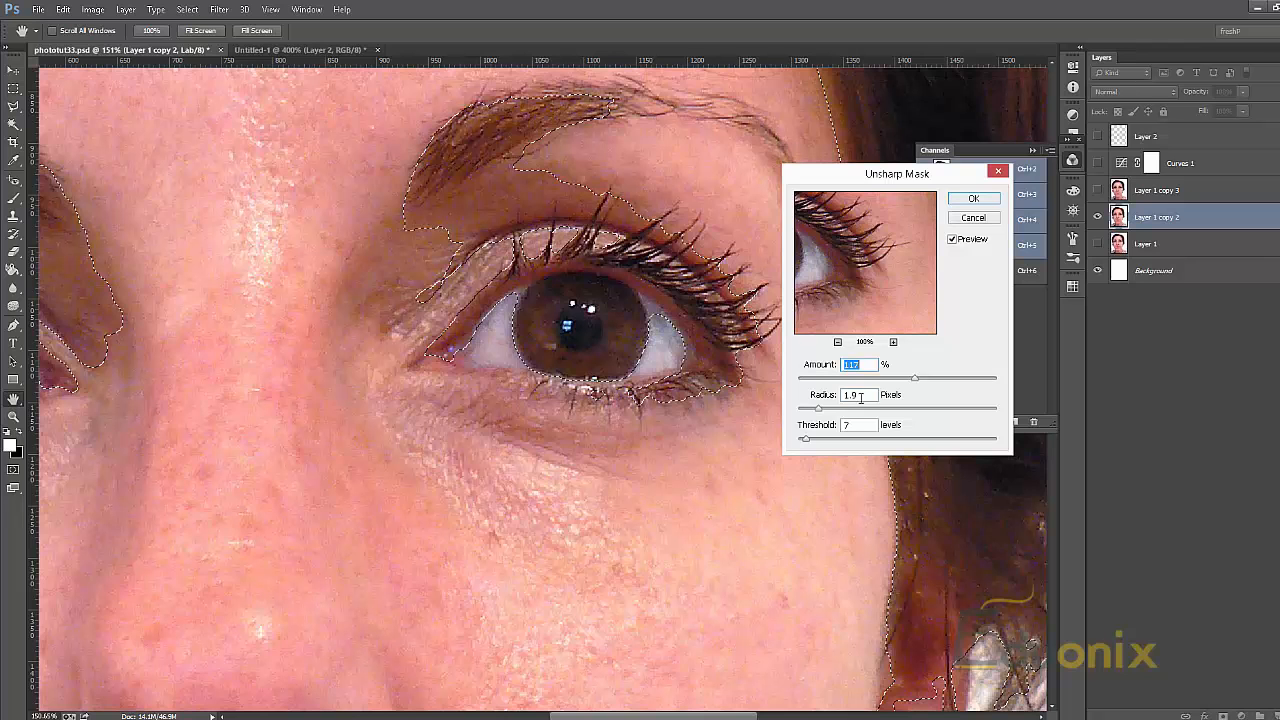
click(870, 380)
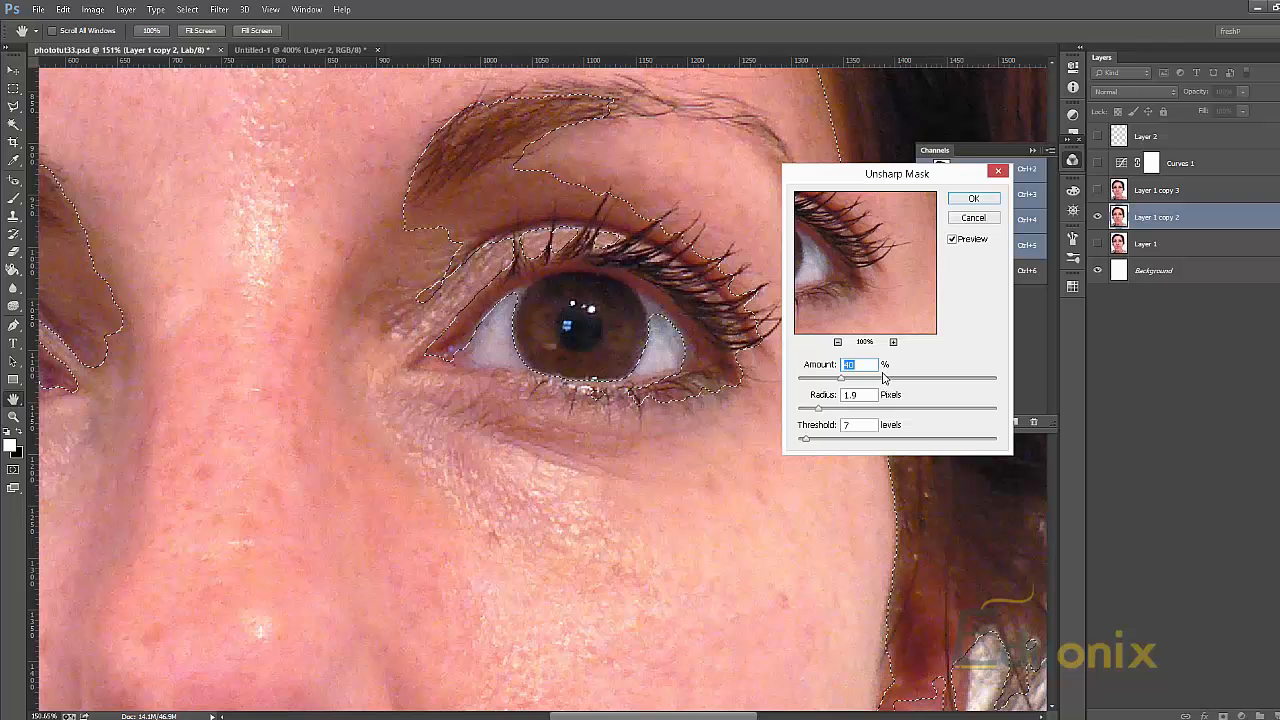
click(971, 218)
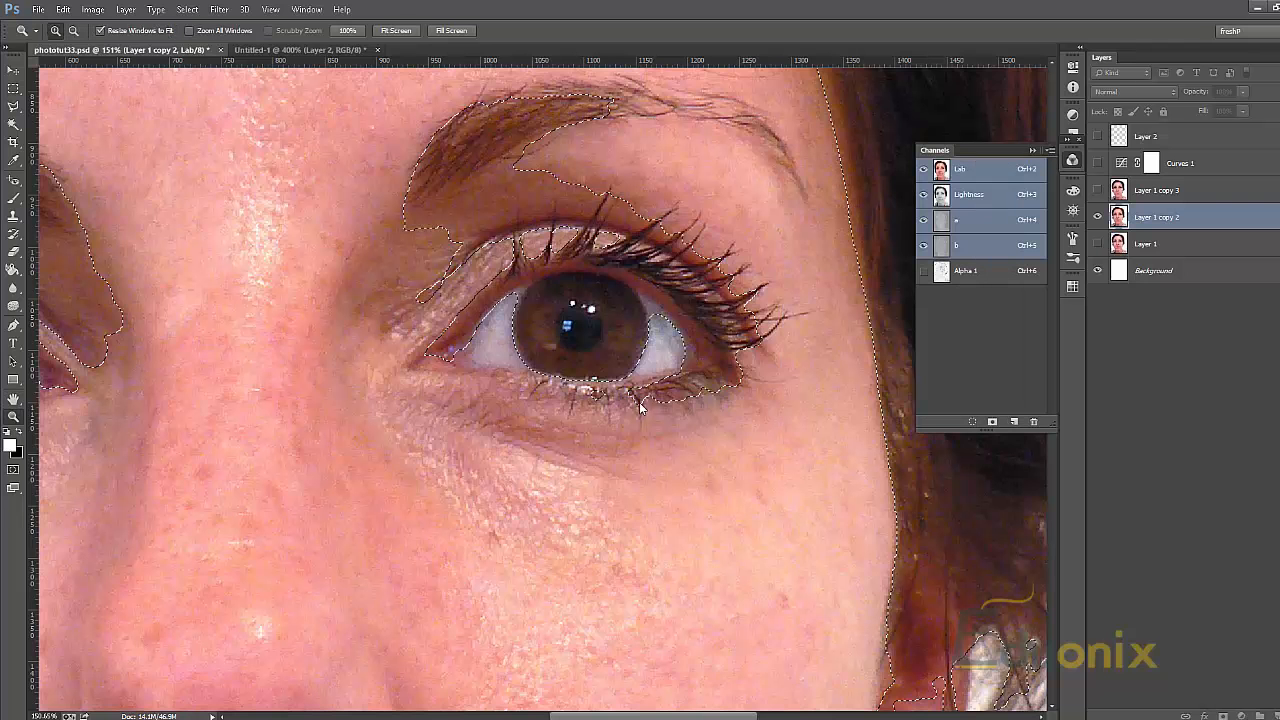
Step: Clear the selection, toggle Layer 1 copy 2 to compare the face with Layer 1, and save the document
alt+click(639, 412)
alt+click(641, 412)
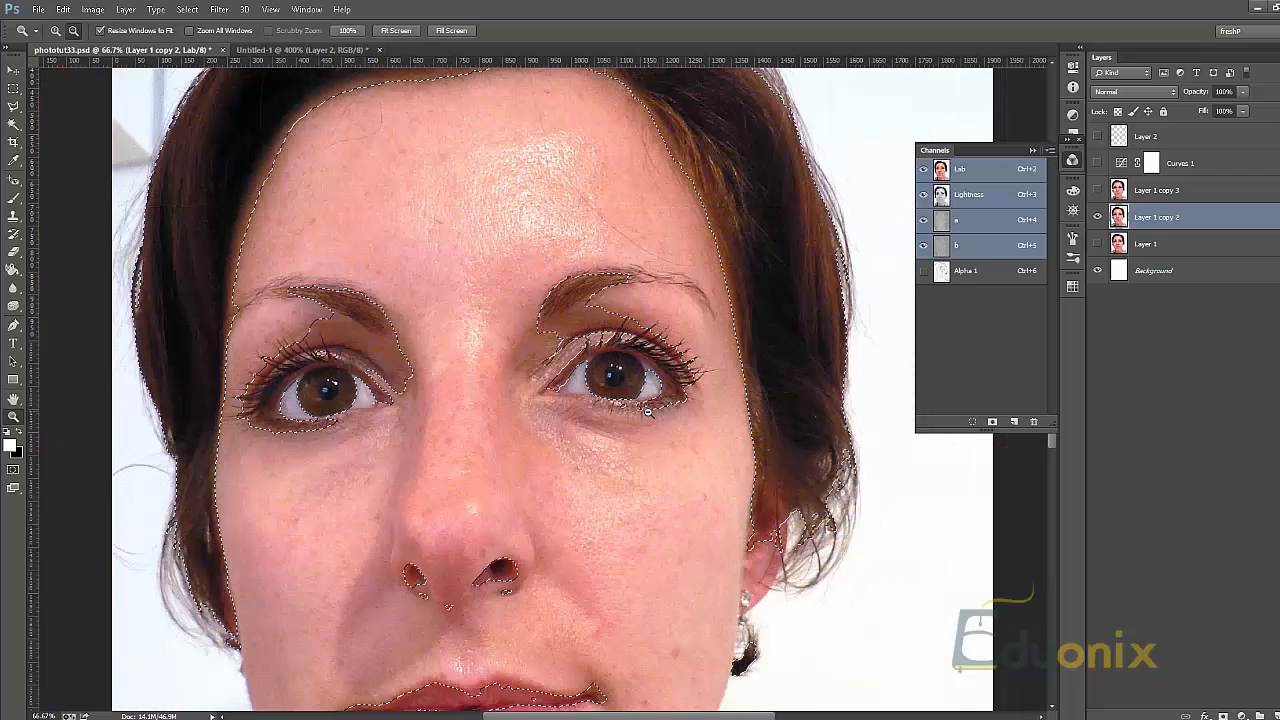
key(ctrl+d)
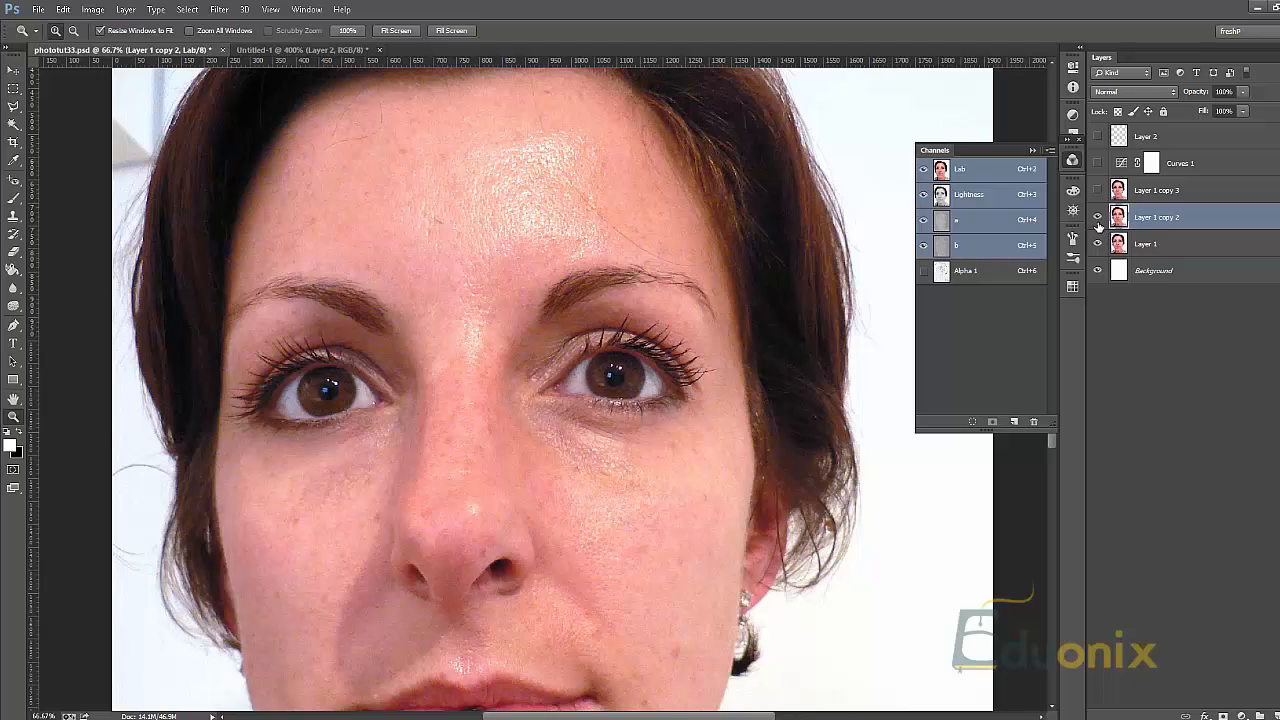
click(1098, 218)
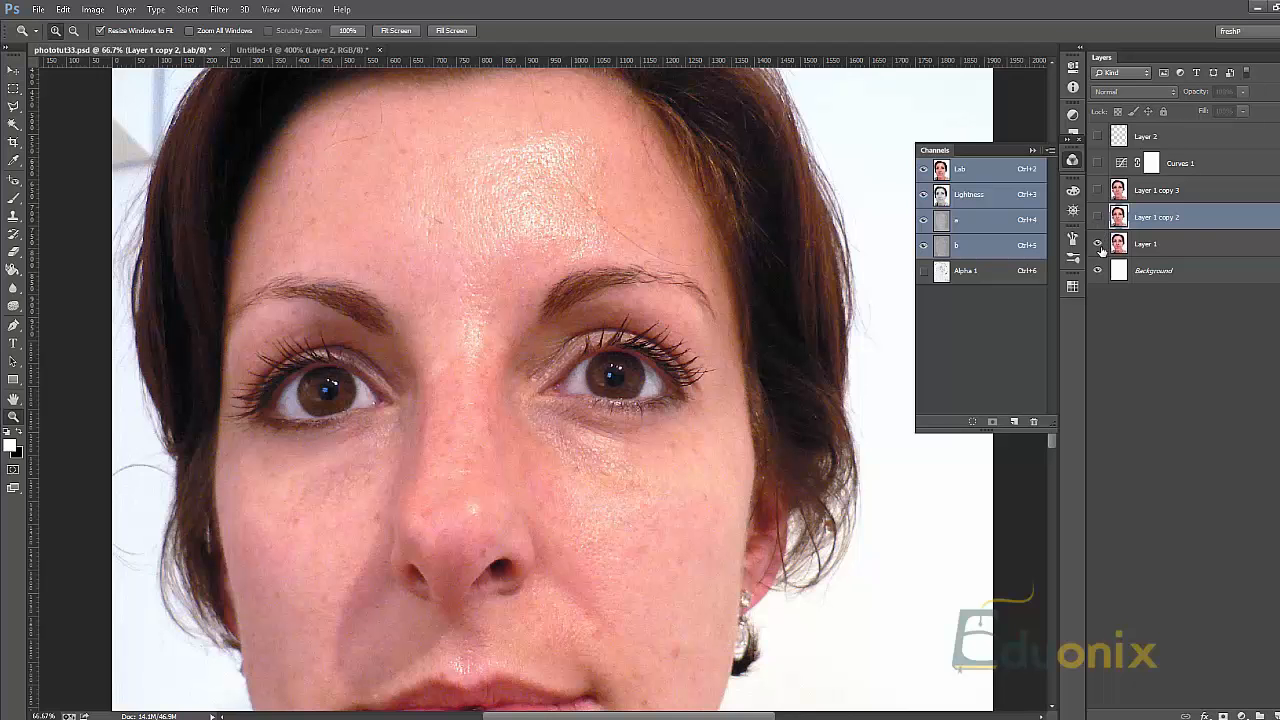
click(1098, 218)
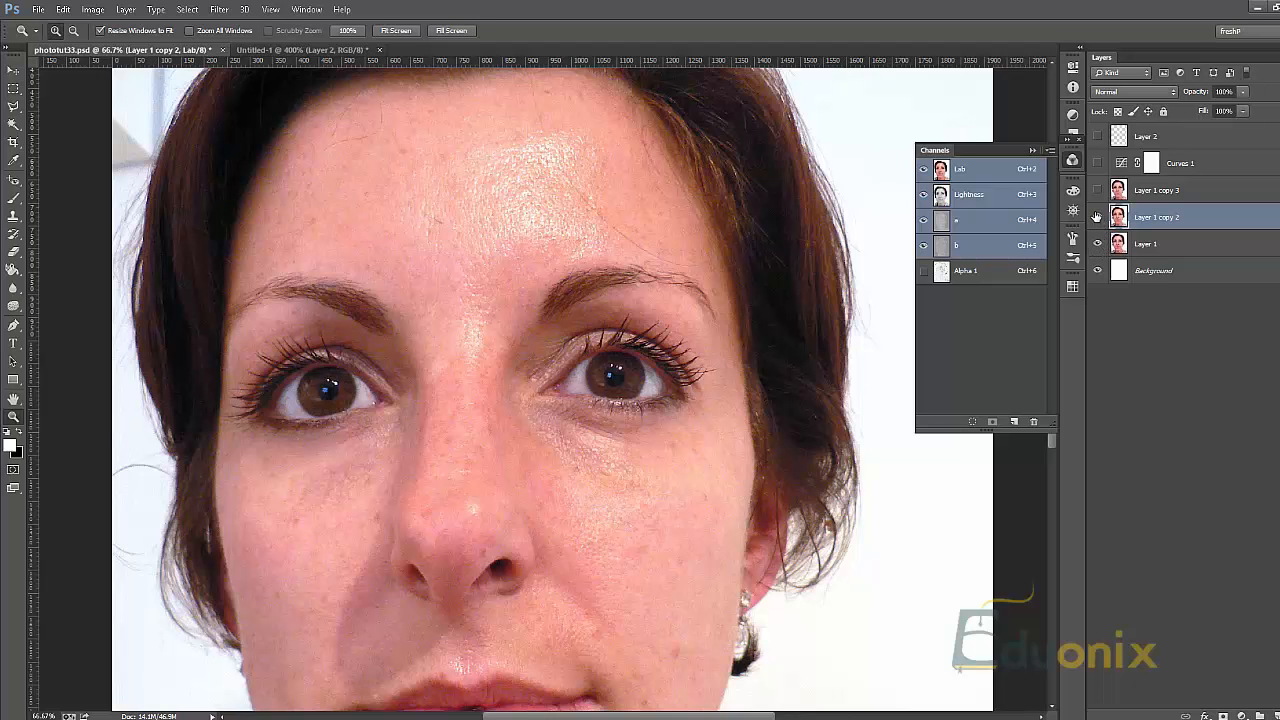
click(1097, 218)
click(1098, 218)
click(1098, 218)
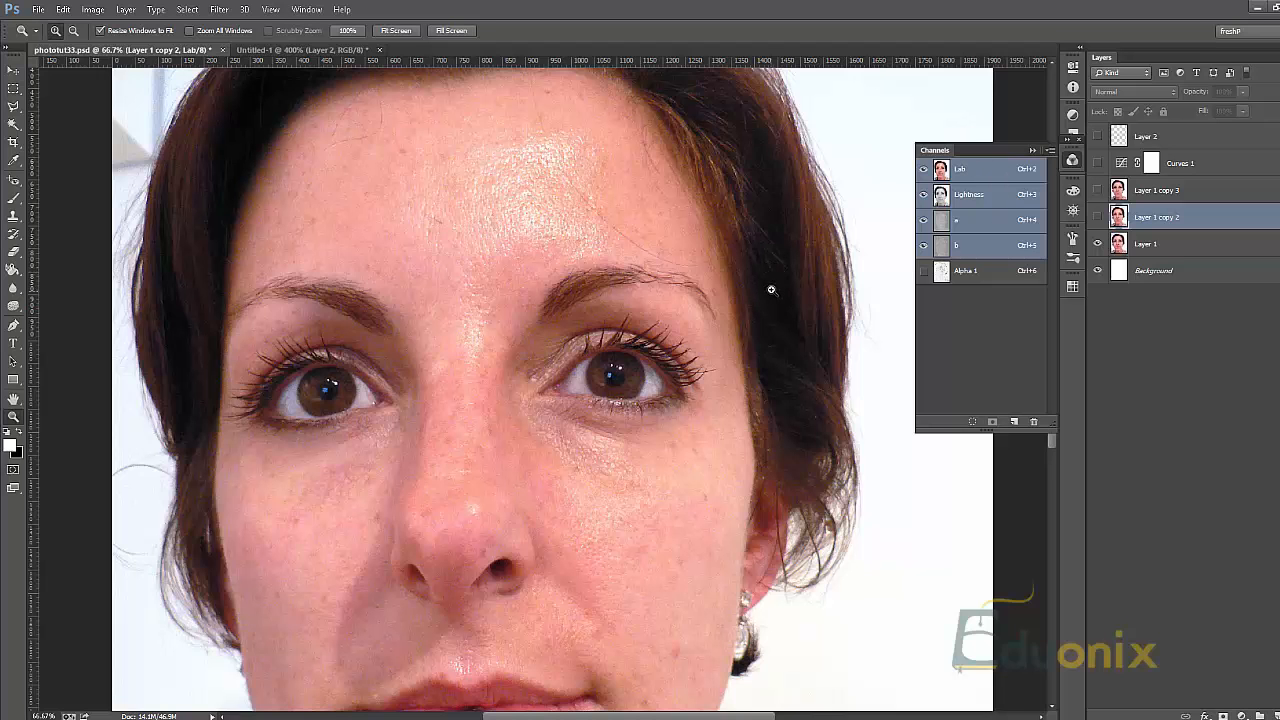
key(ctrl+s)
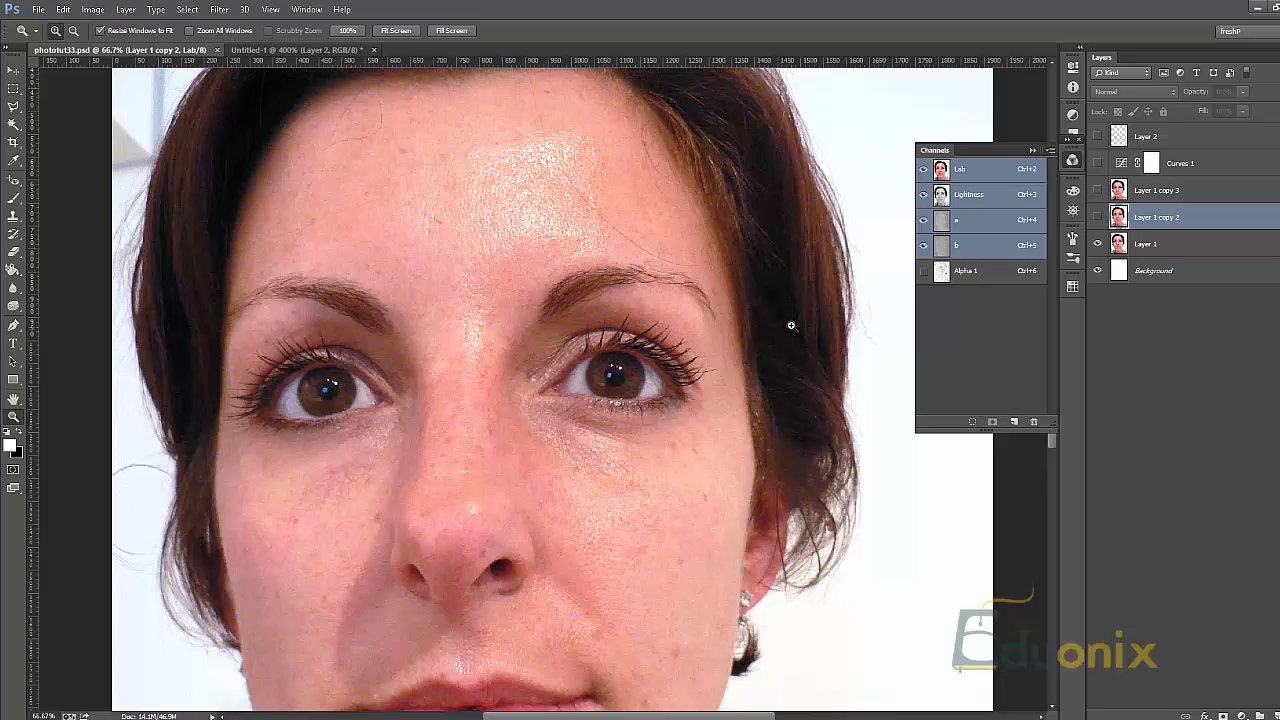
Step: Switch Quick Mask on and off over the restored selection on Layer 1 copy 2 to examine which facial details it covers
click(791, 325)
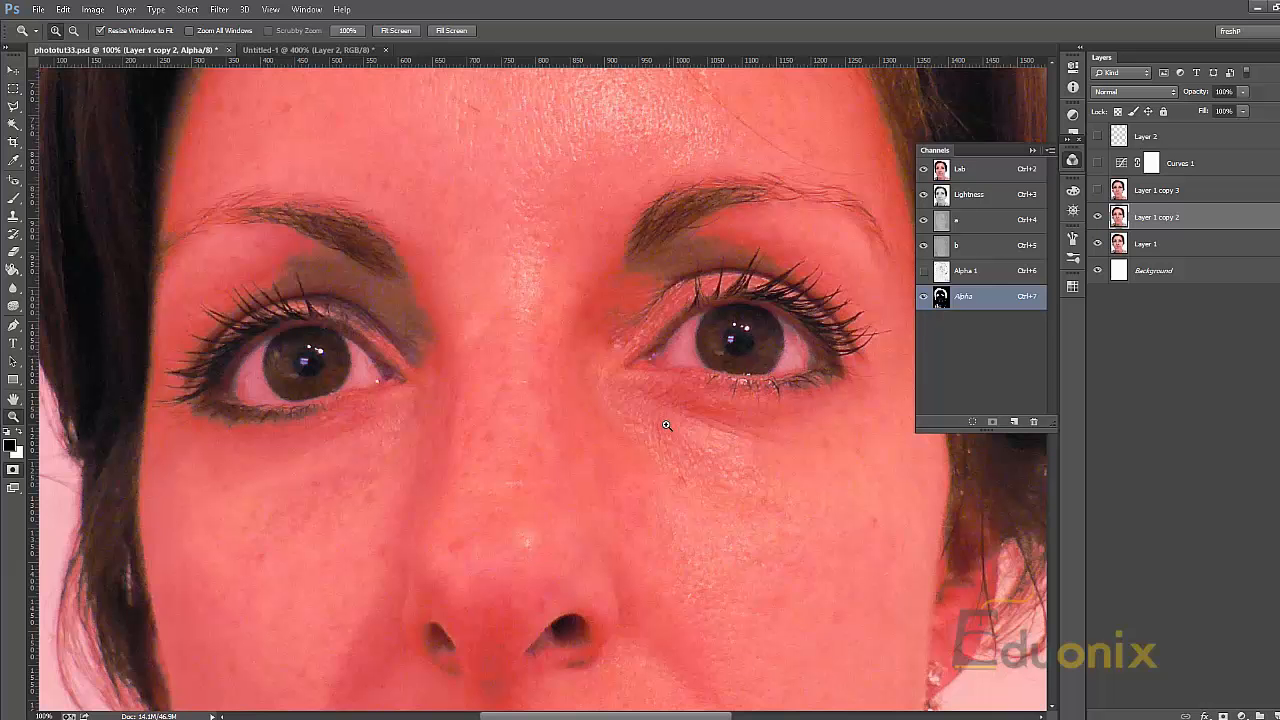
key(q)
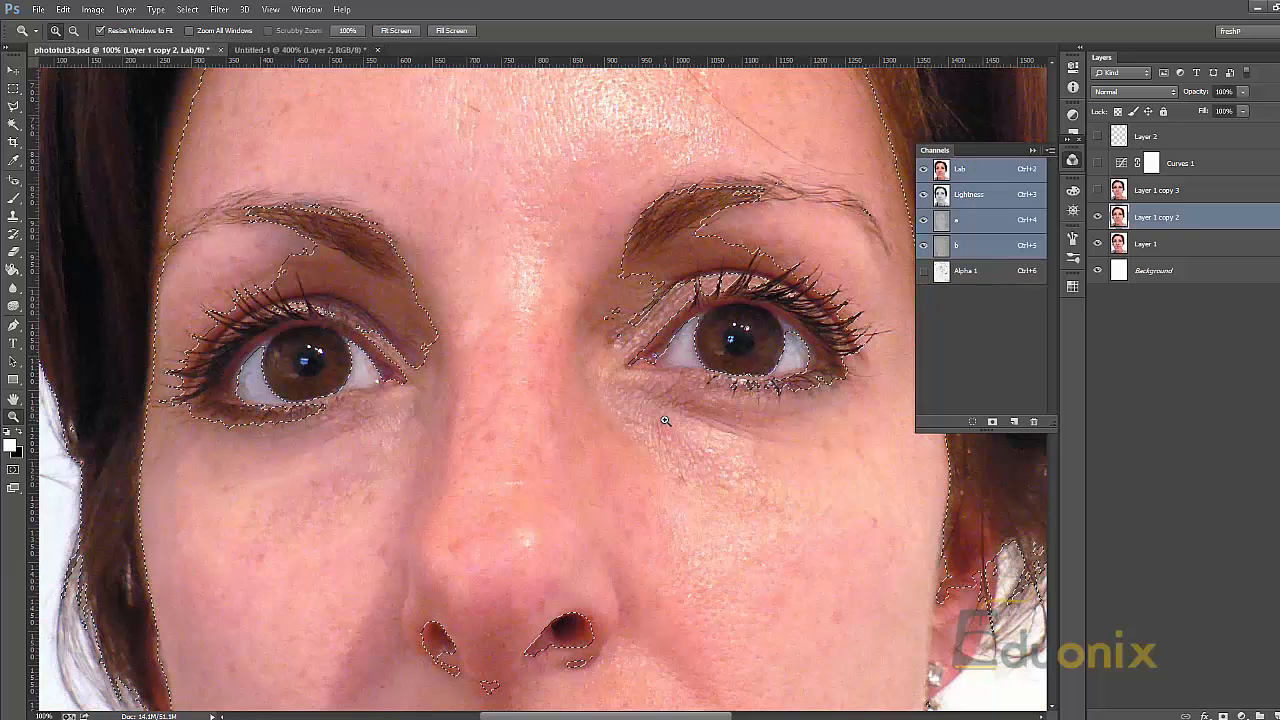
key(q)
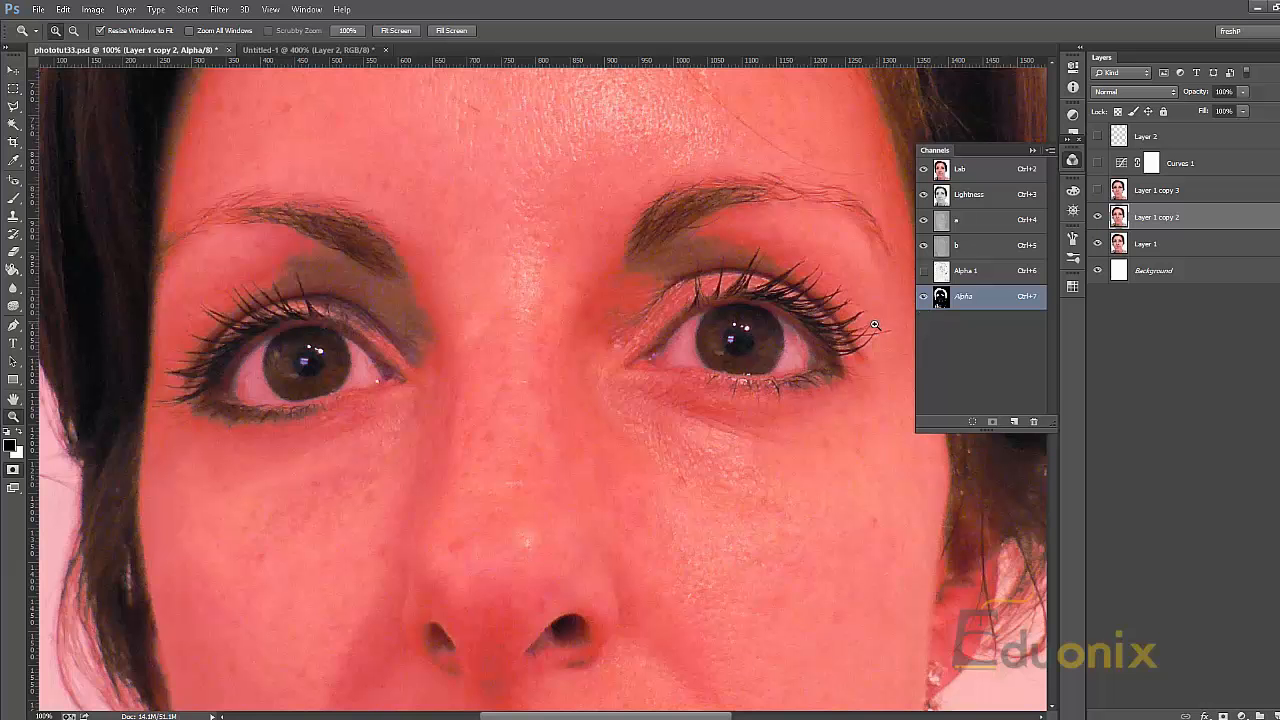
key(q)
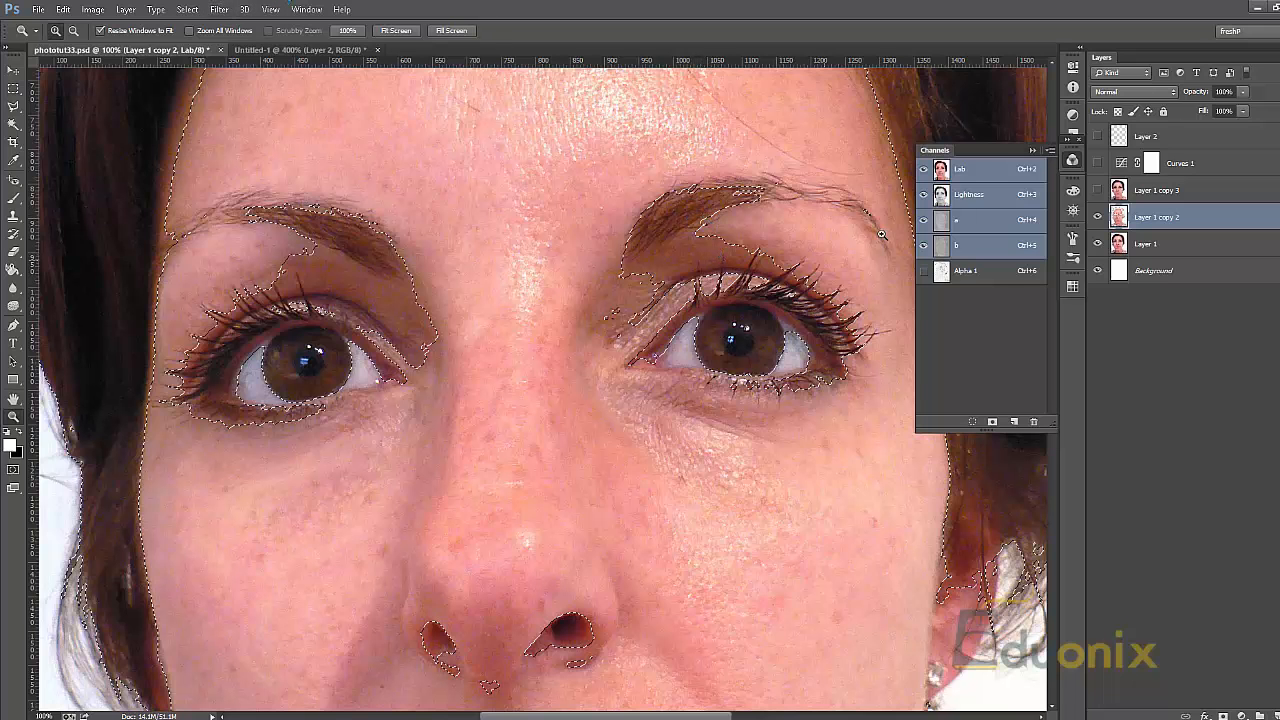
Step: Hide Layer 1 to examine the dark areas cut from Layer 1 copy 2, show it again, and reactivate Layer 1 copy 2
click(1122, 244)
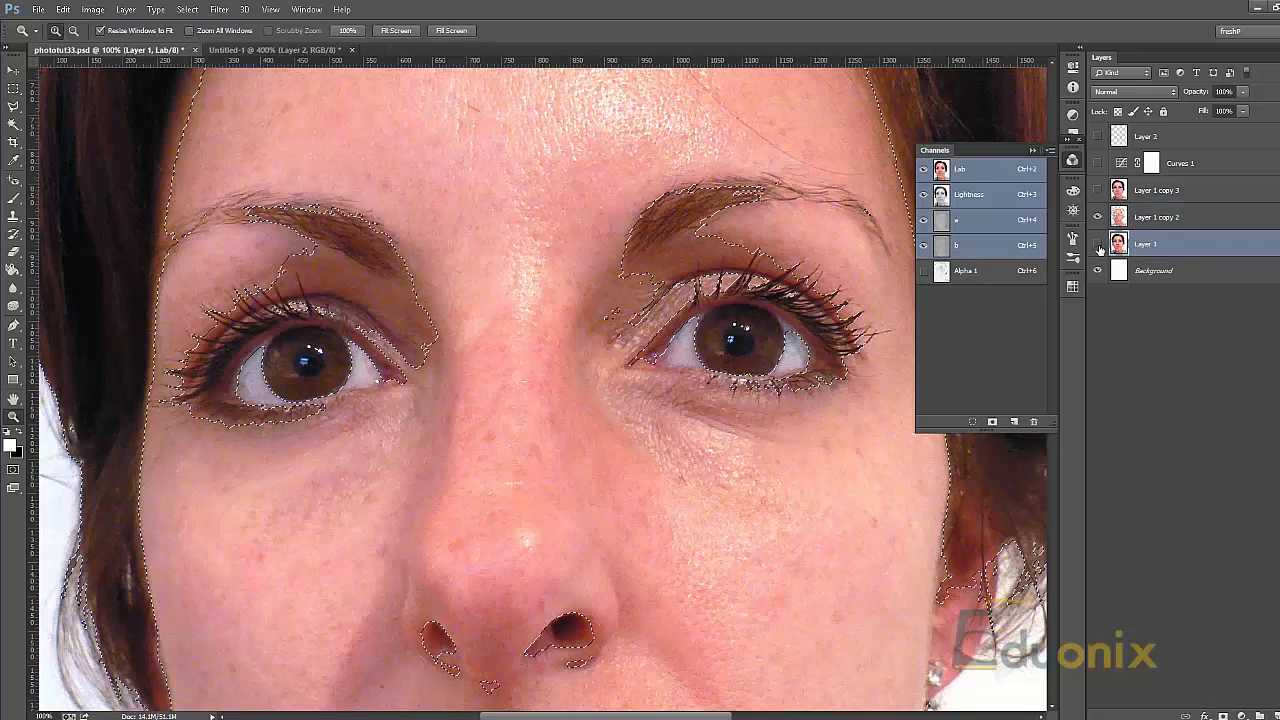
click(1098, 245)
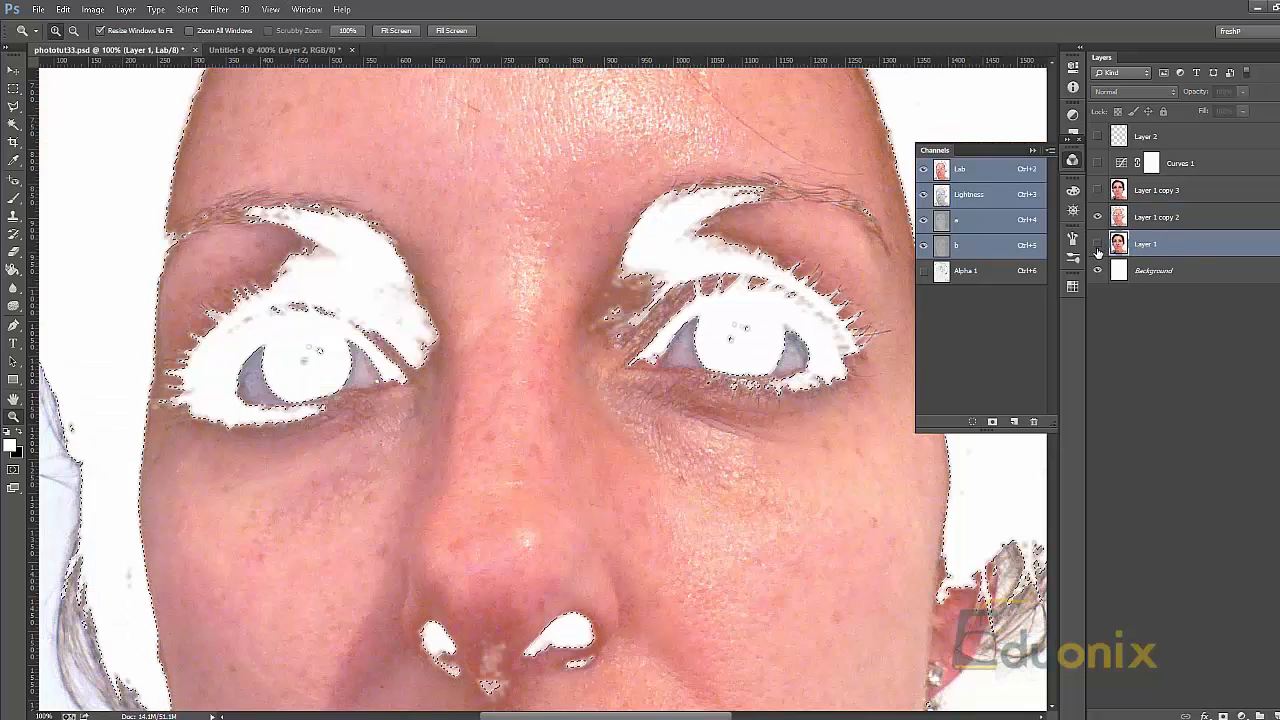
click(1098, 245)
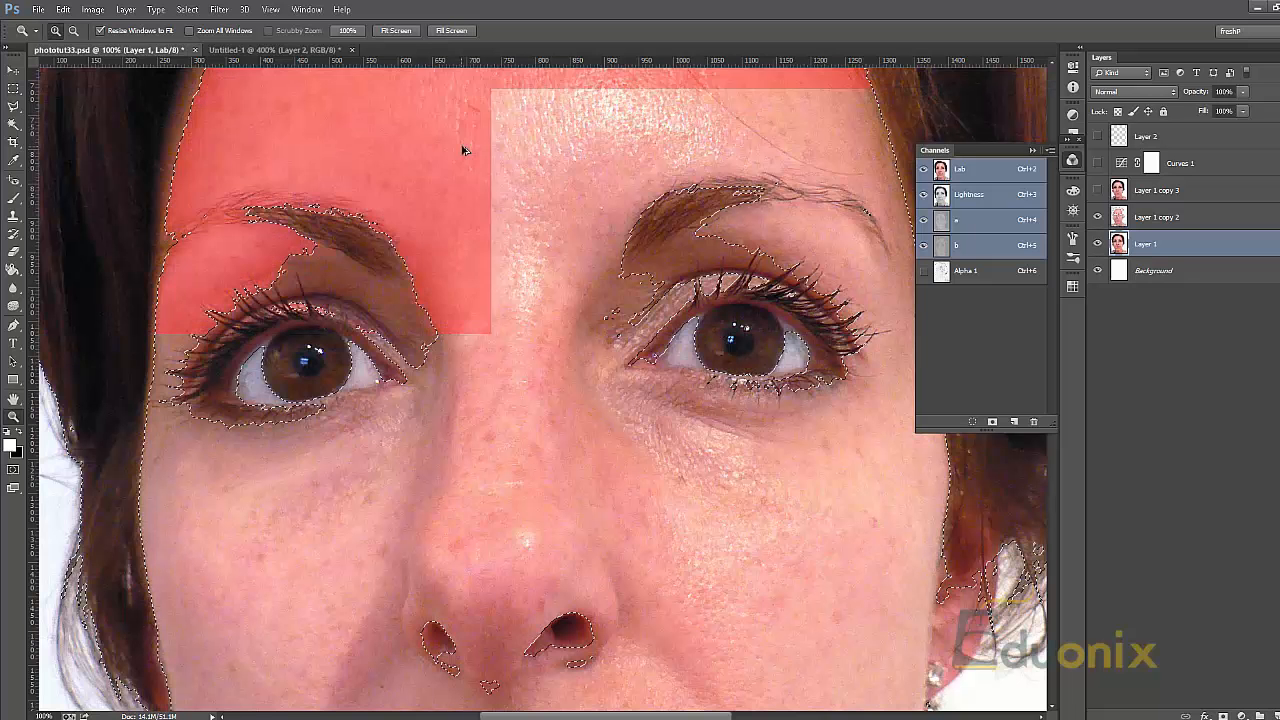
key(alt+])
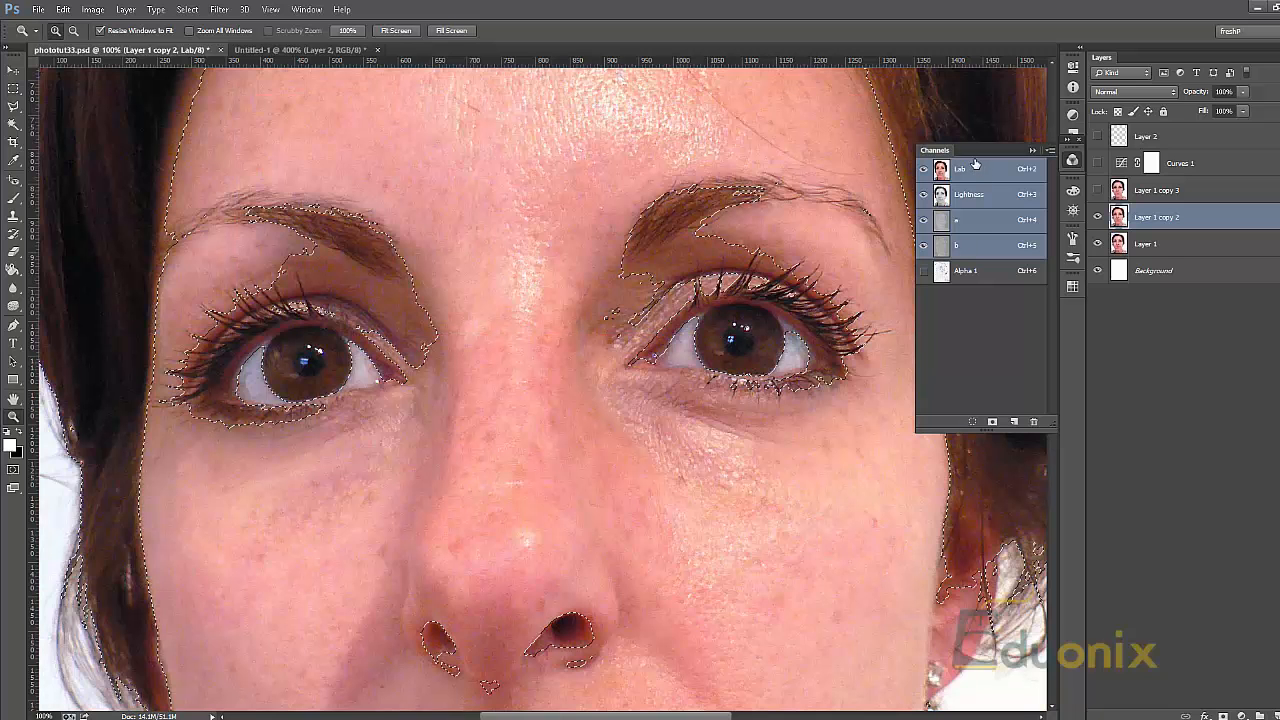
Step: Sharpen the selected details on Layer 1 copy 2 with Unsharp Mask at 145% and a 3.3-pixel radius, and clear the selection
click(219, 9)
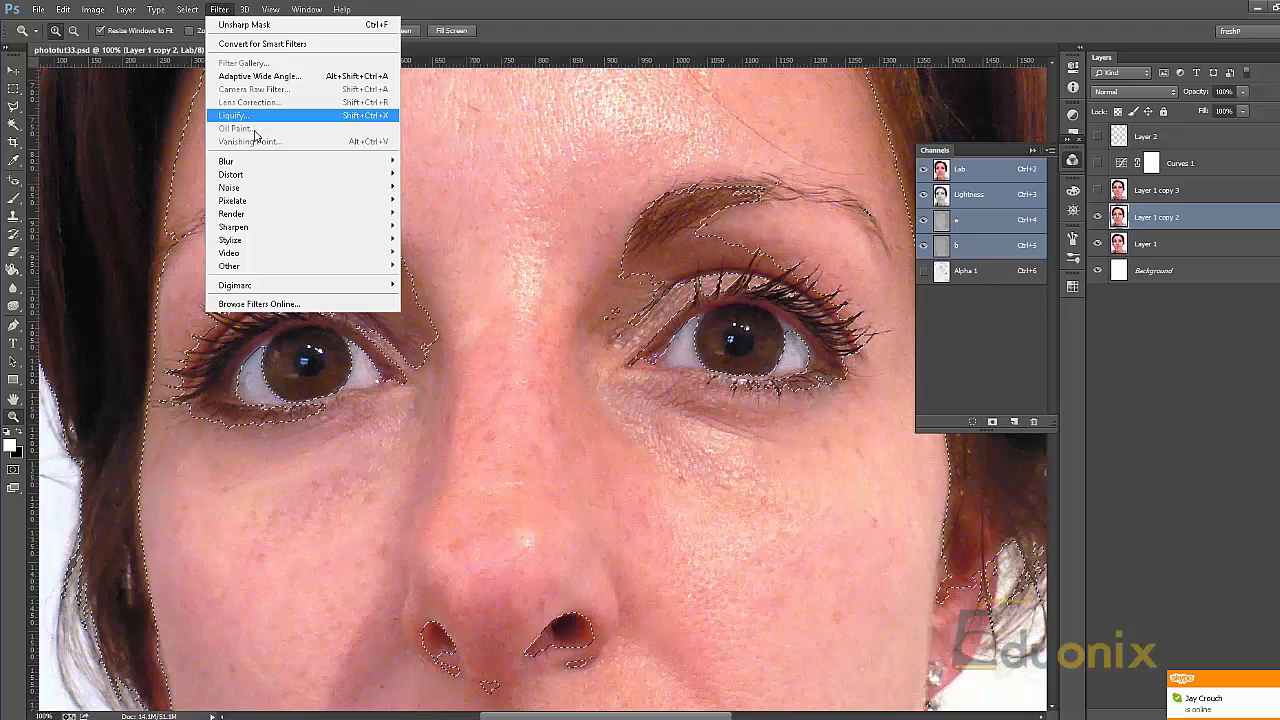
mouse_move(257, 226)
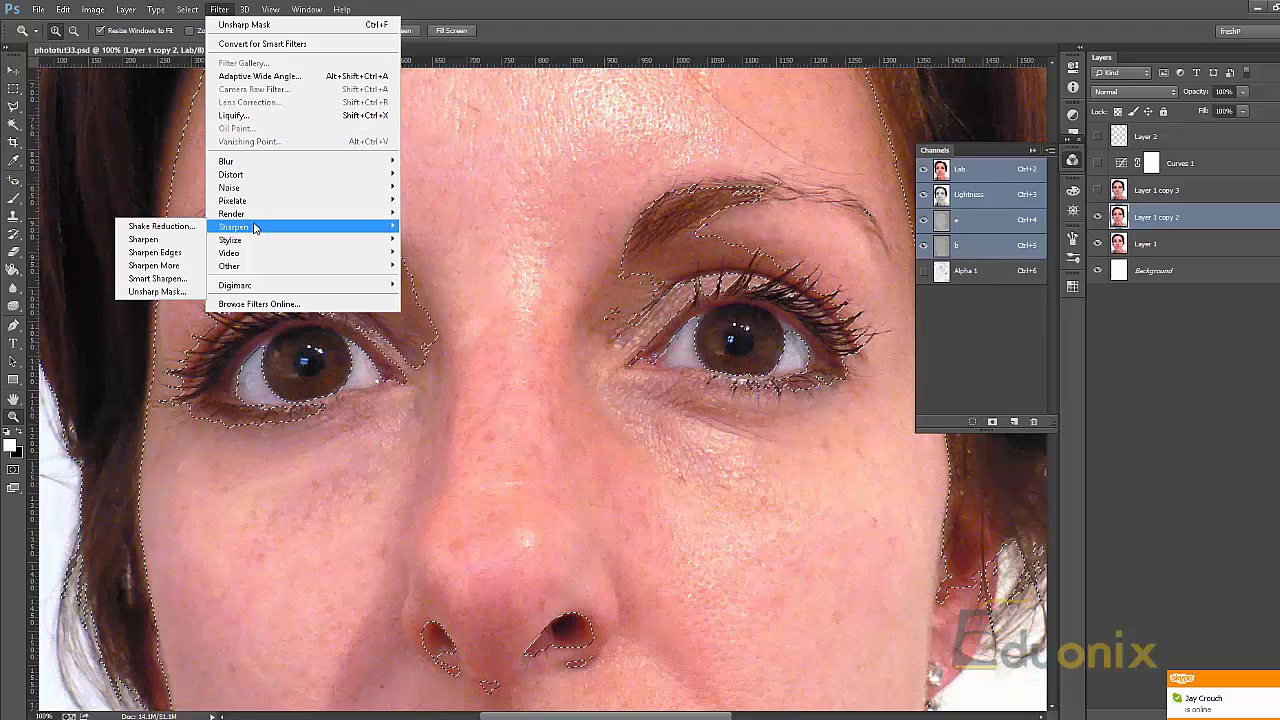
click(165, 291)
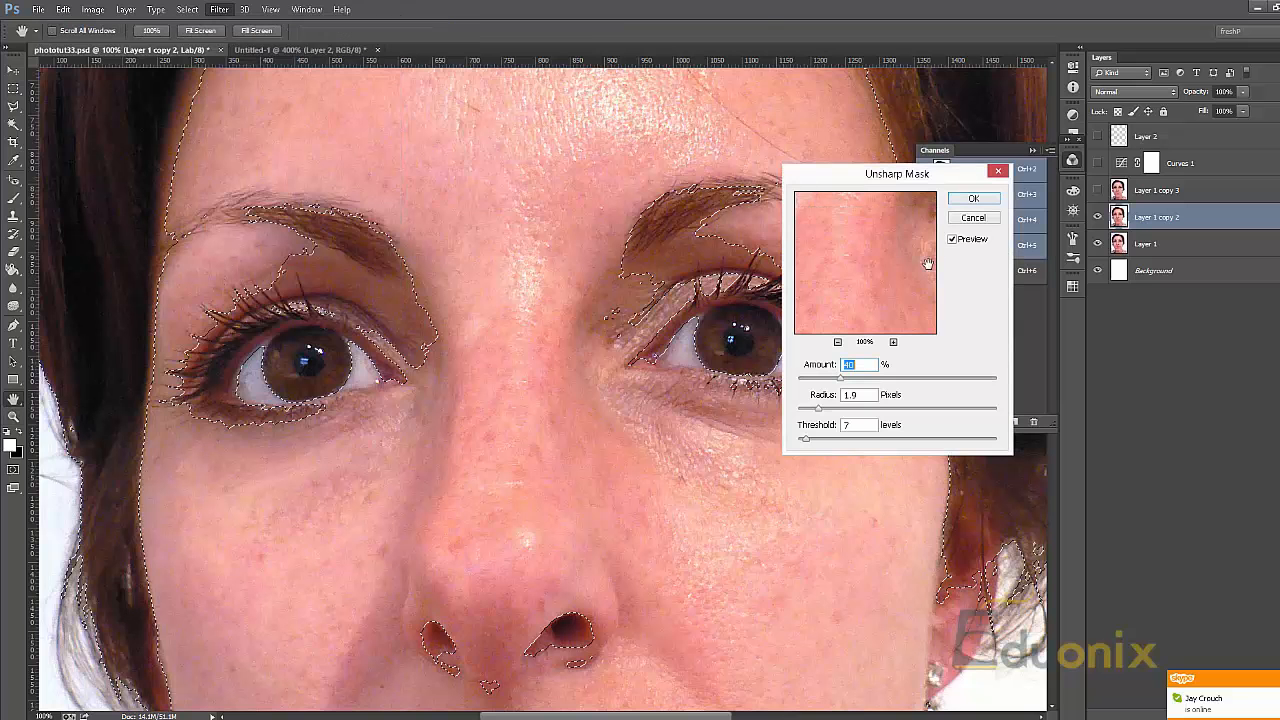
drag(872, 381, 951, 379)
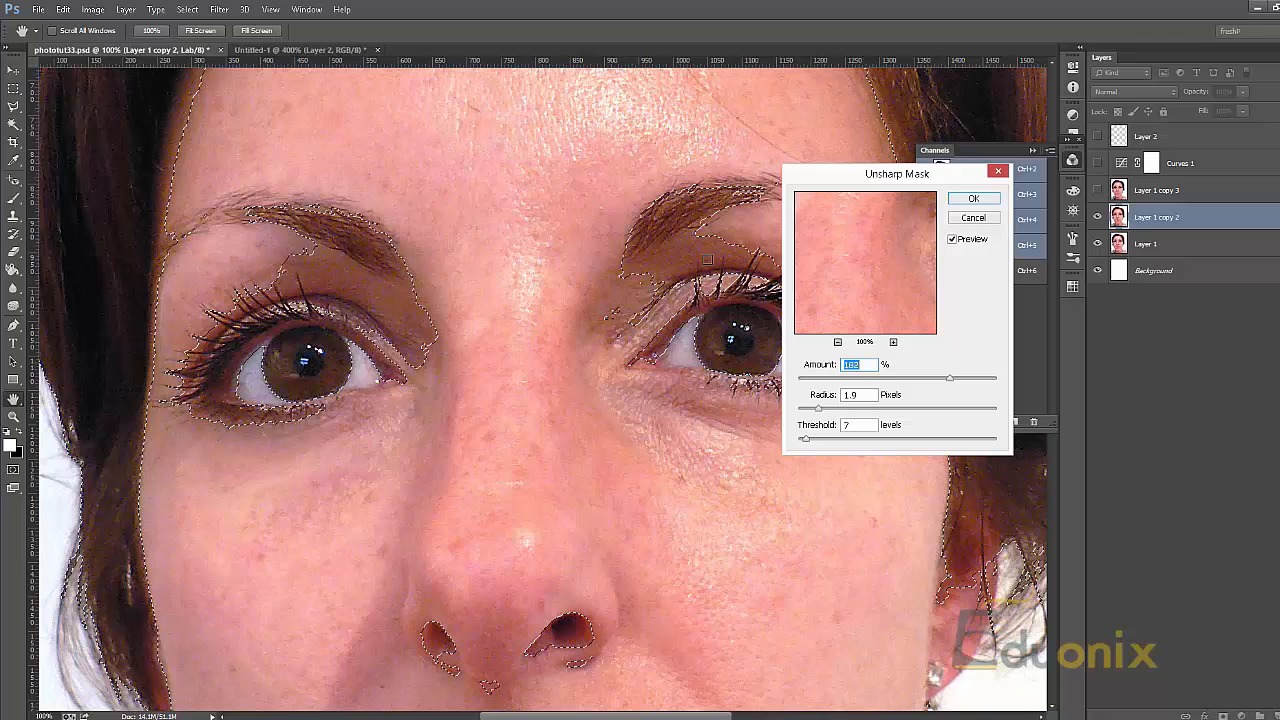
drag(917, 379, 914, 388)
click(929, 380)
click(831, 409)
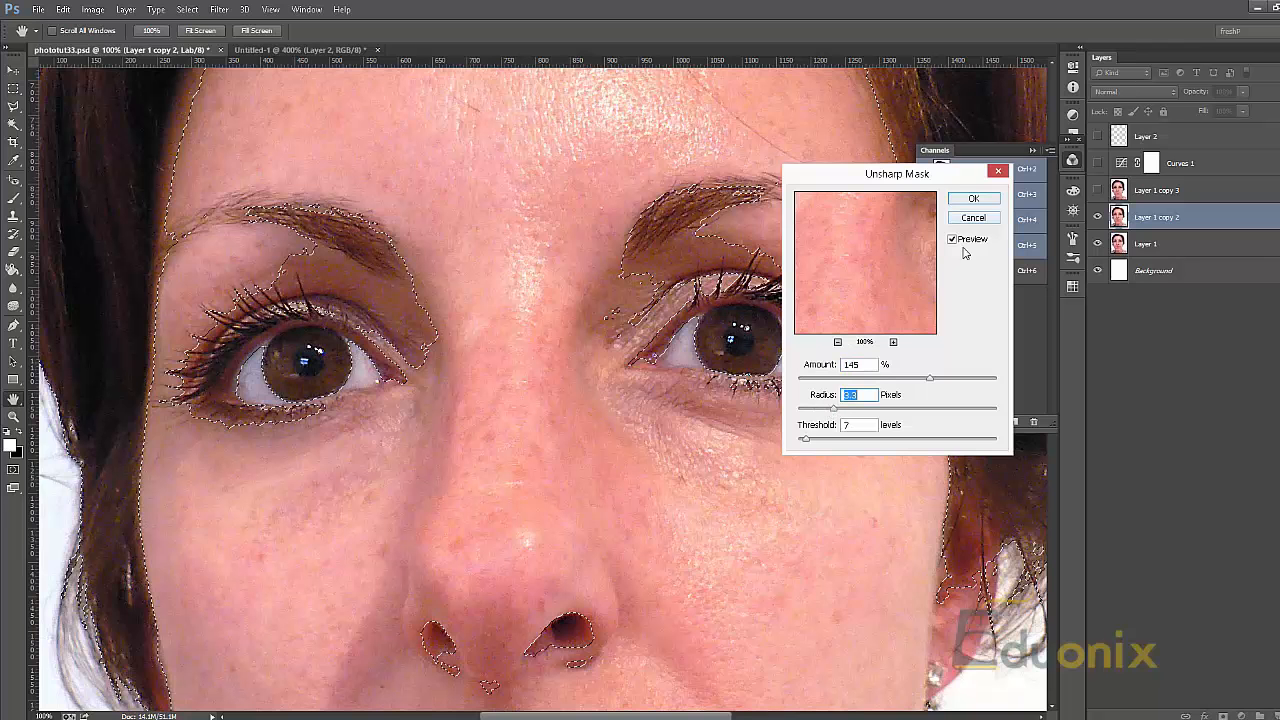
click(973, 198)
key(ctrl+d)
Step: Toggle the visibility of Layer 1 copy 2 at 66.7% zoom to compare the sharpened eyes and hair with Layer 1
alt+click(819, 354)
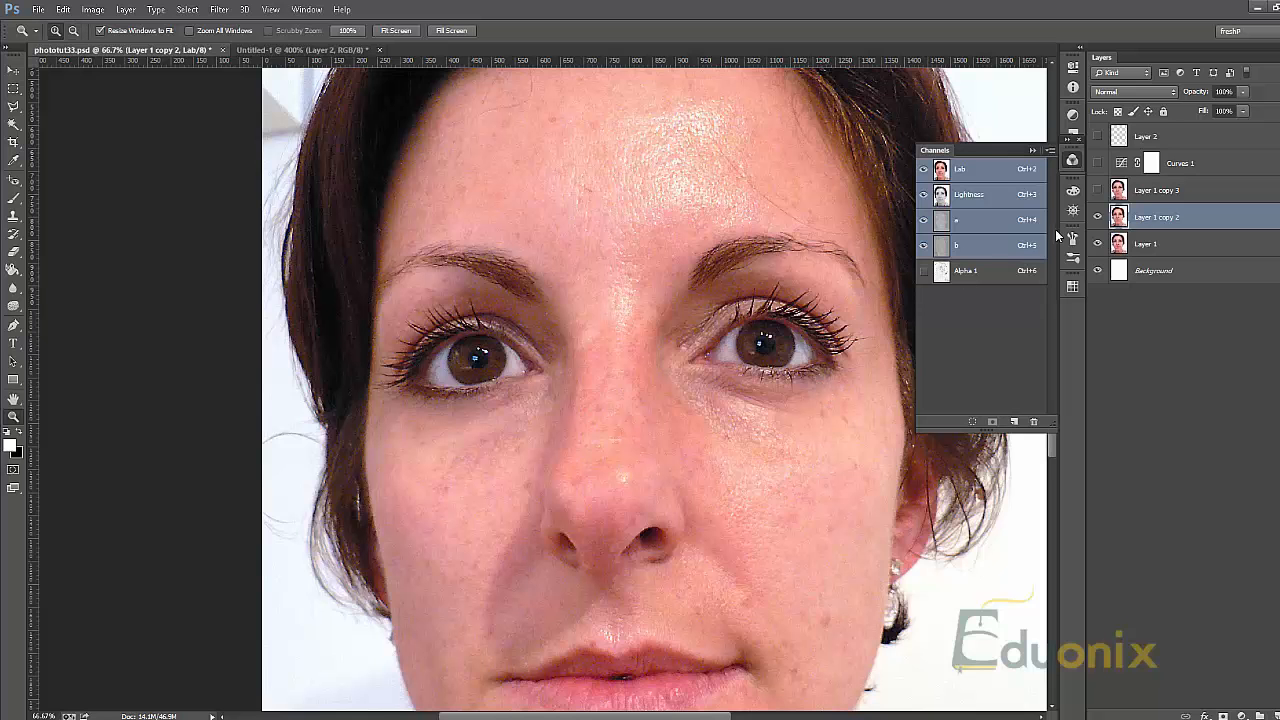
click(1098, 218)
click(1098, 218)
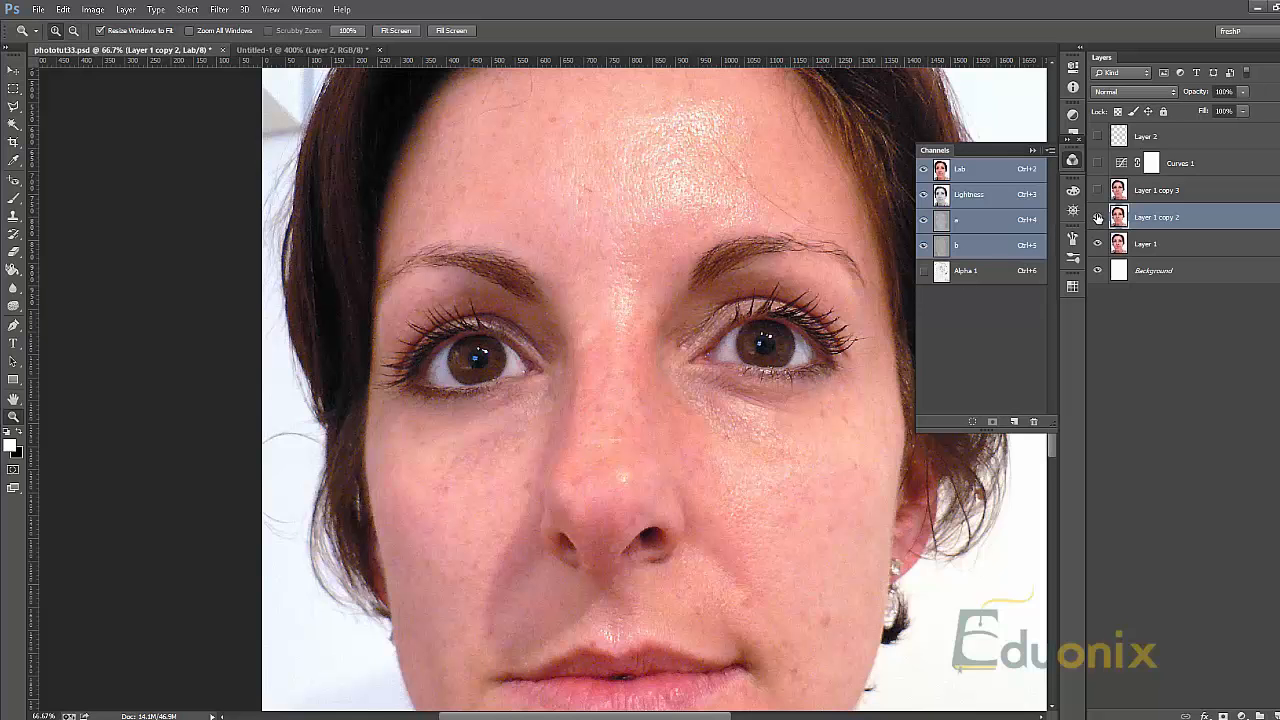
click(1098, 218)
click(1098, 218)
scroll(752, 363, right, 5)
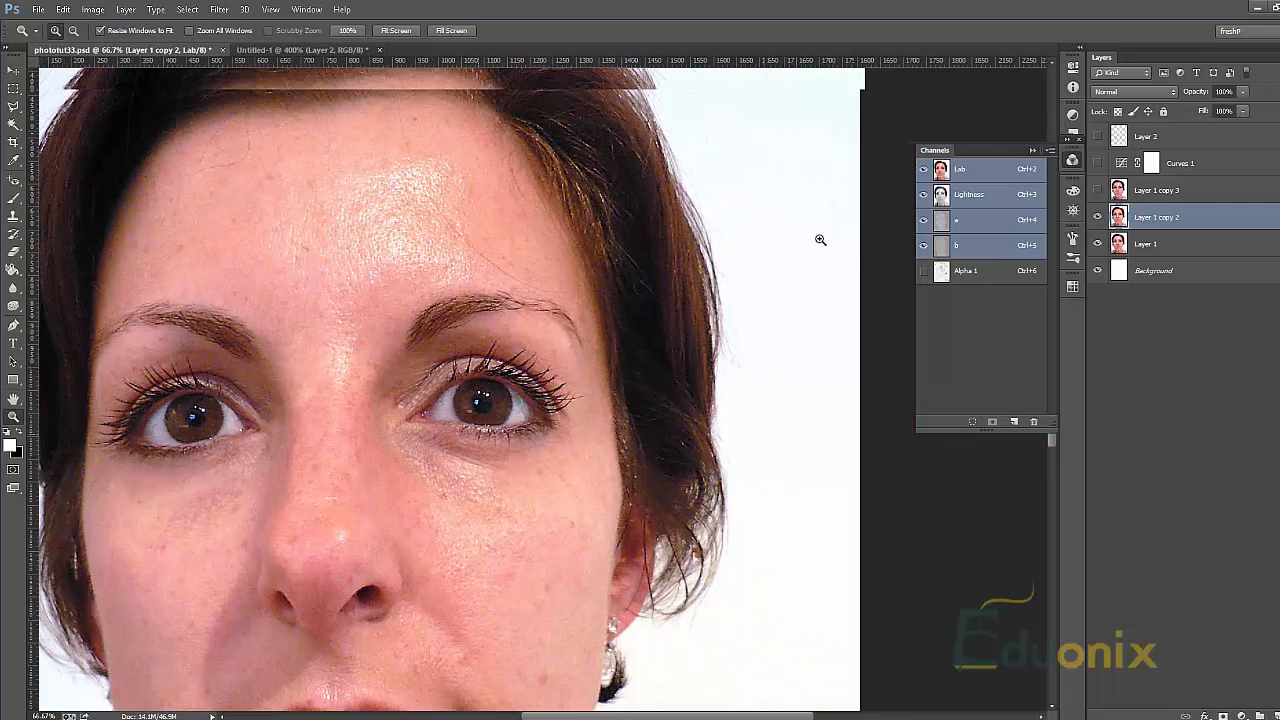
click(1099, 218)
click(1099, 218)
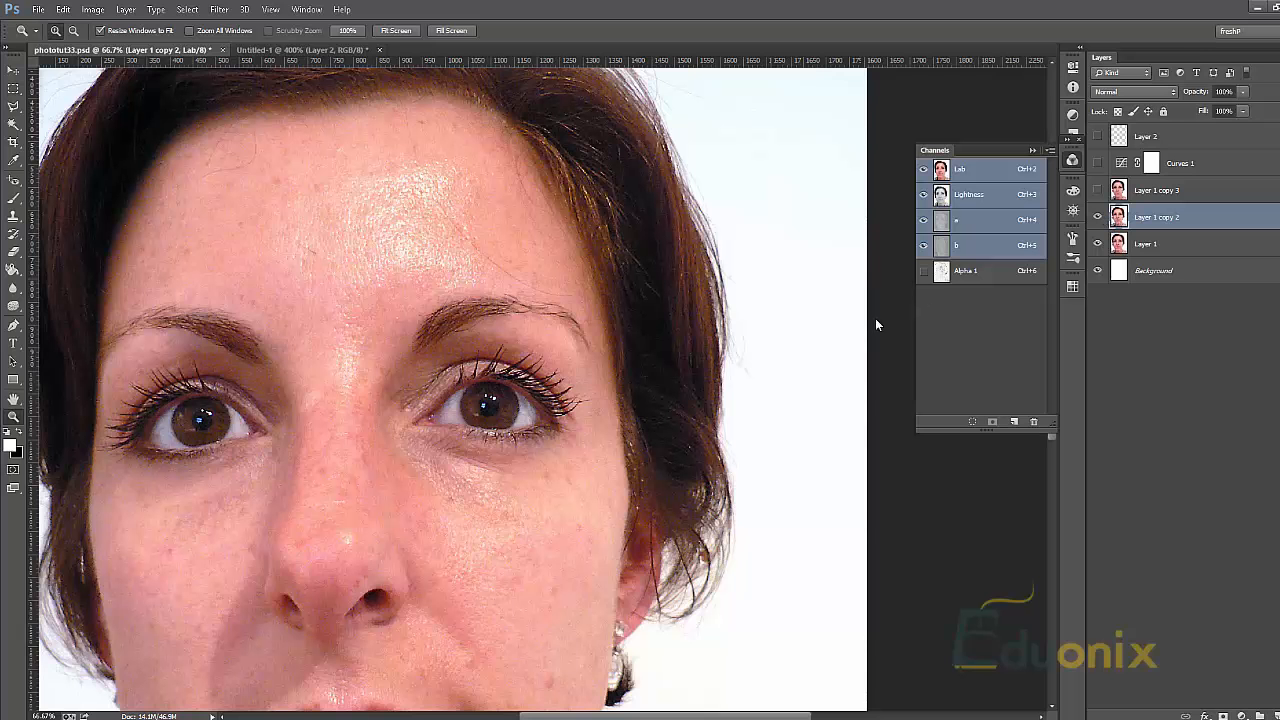
Step: Compare the lower face at 50% zoom and the whole portrait at 33.3% with Layer 1 copy 2 shown and hidden
alt+click(811, 374)
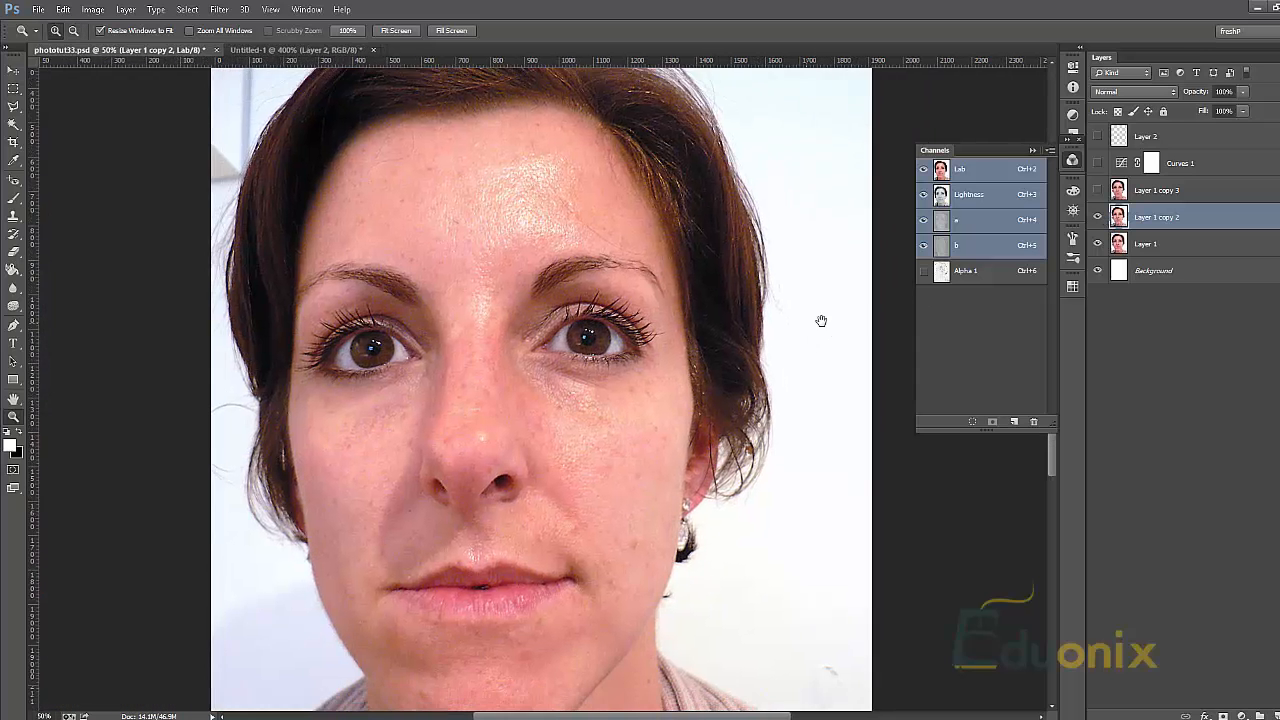
drag(821, 320, 876, 235)
click(1099, 269)
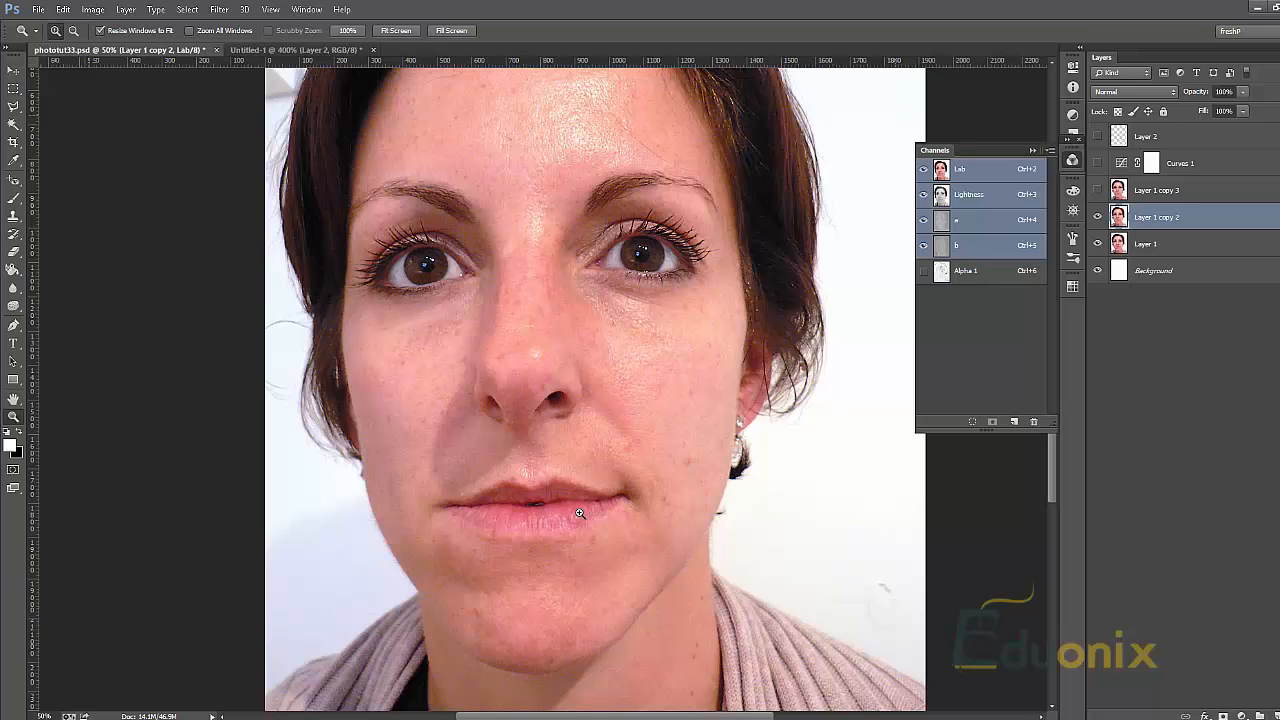
click(1098, 217)
click(1097, 212)
click(1097, 214)
drag(500, 515, 611, 417)
alt+click(557, 477)
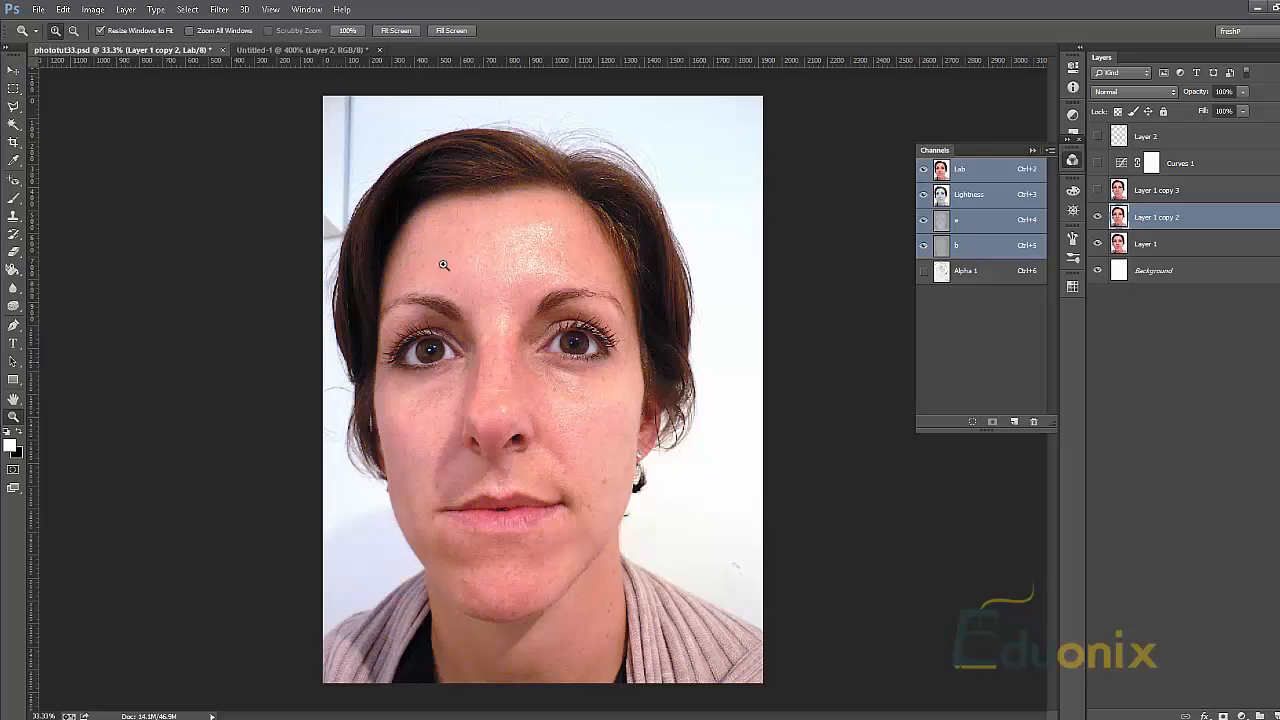
click(1099, 217)
click(1099, 217)
click(1104, 216)
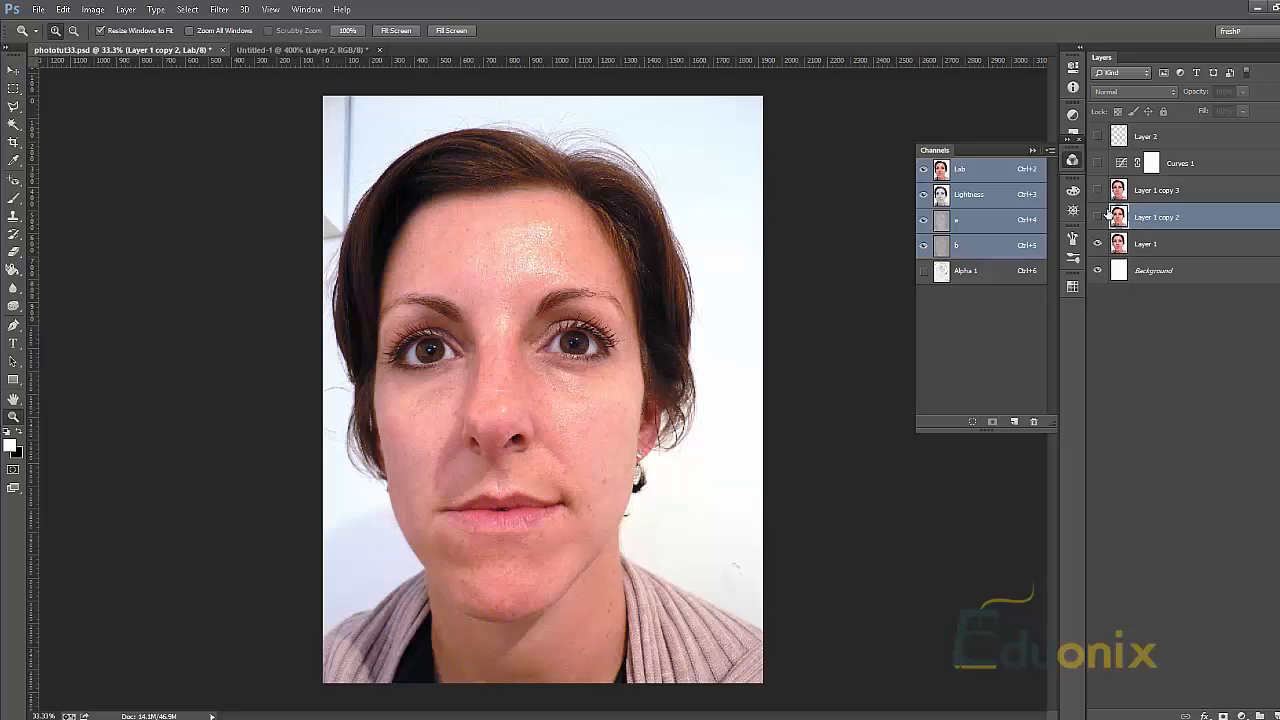